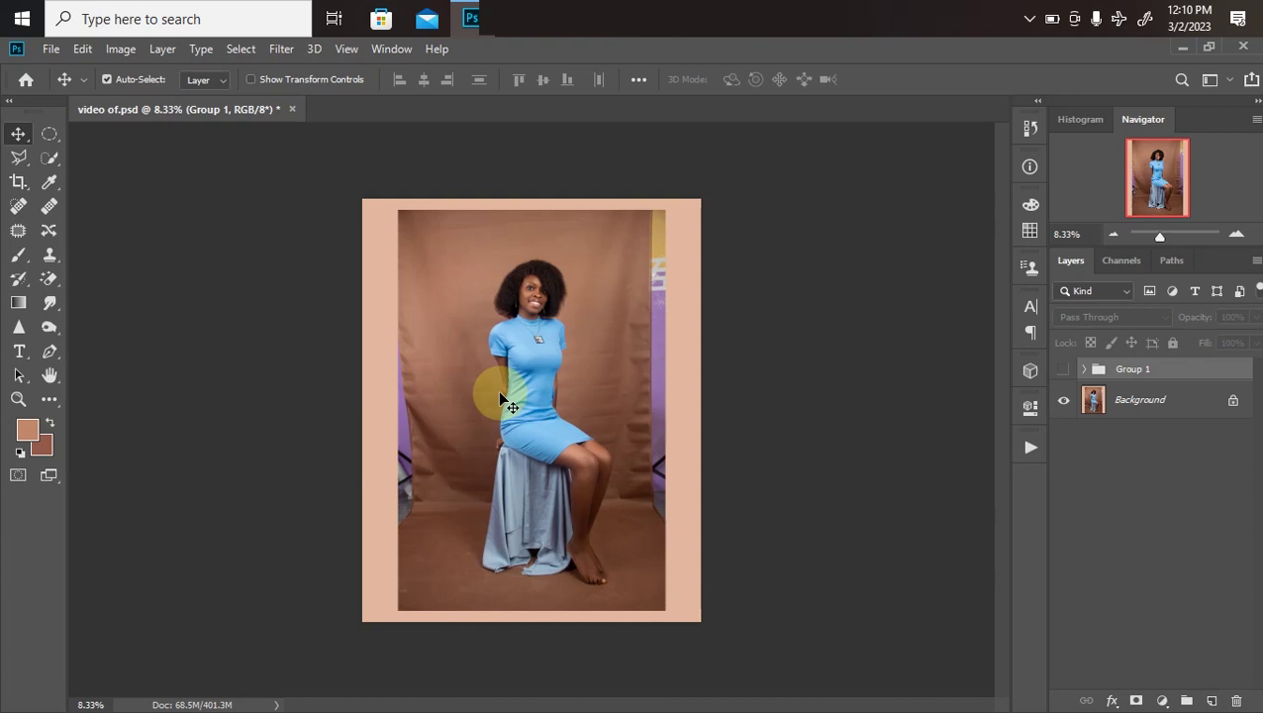
Show and expand Group 1, and compare its layers by hiding and restoring them
{"action": "left_click", "coordinate": [1063, 368]}
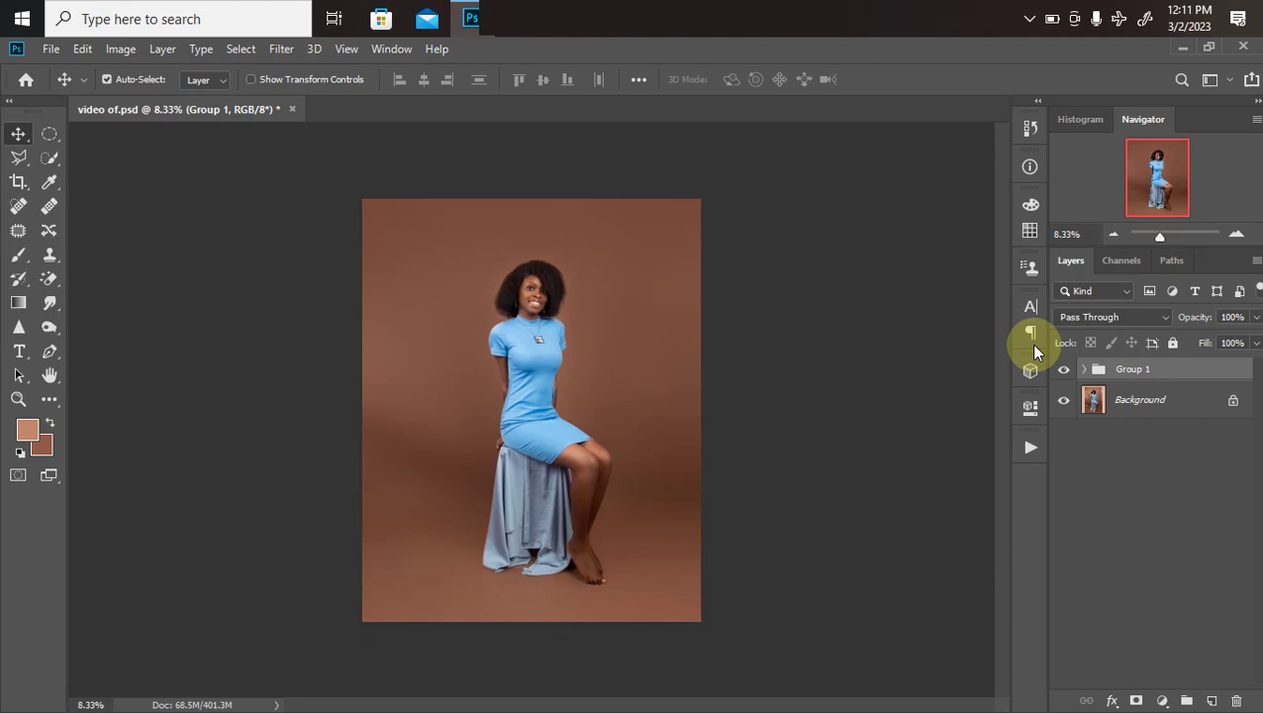
{"action": "left_click", "coordinate": [1084, 368]}
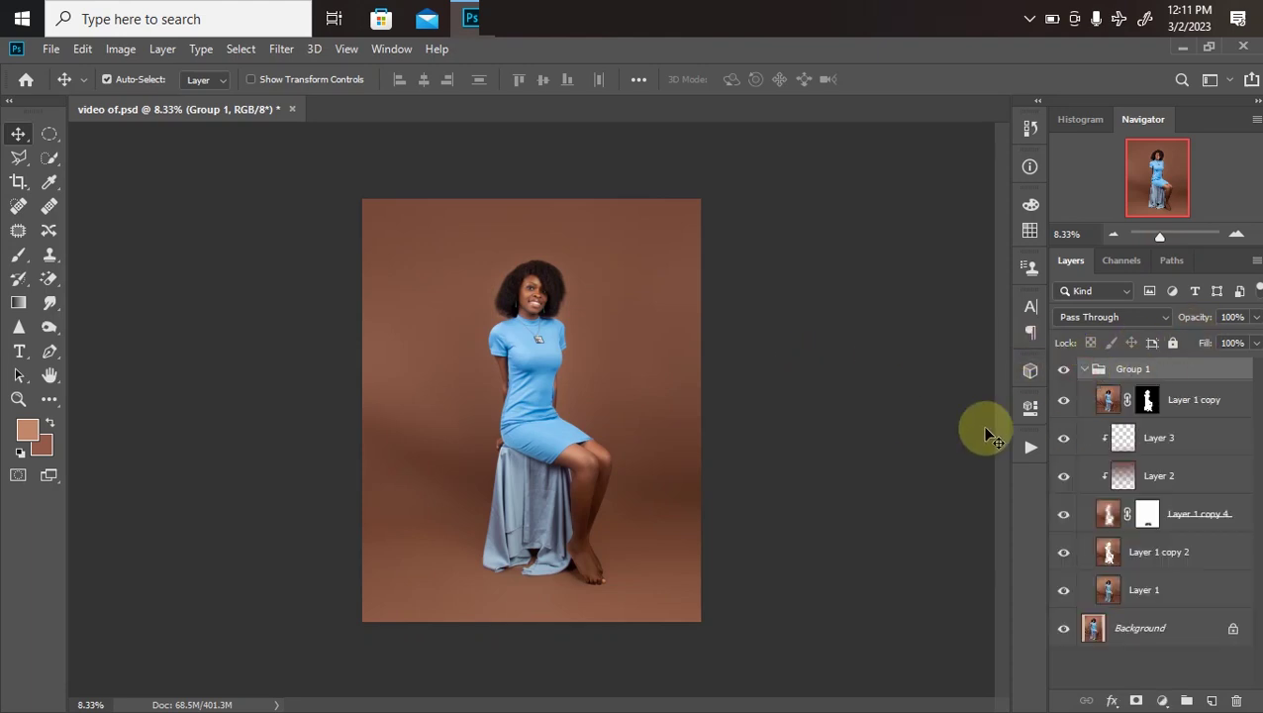
{"action": "left_click", "coordinate": [1063, 399]}
{"action": "left_click", "coordinate": [1063, 399]}
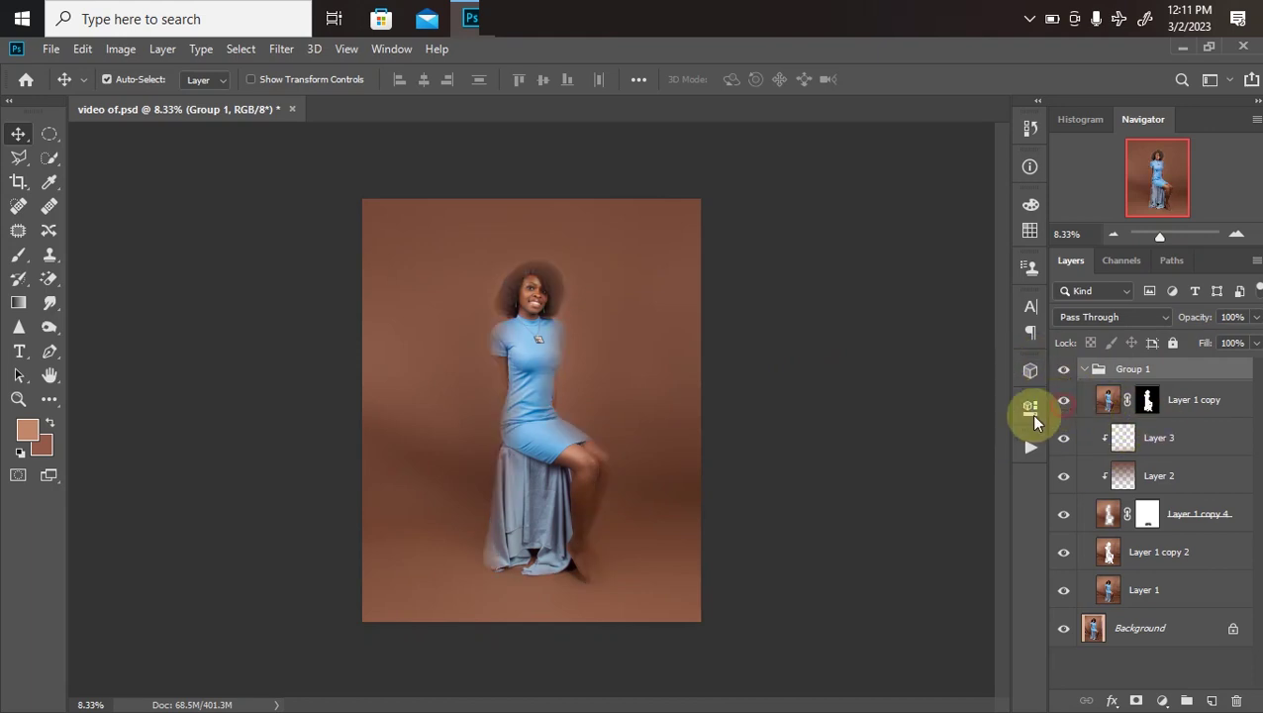
{"action": "mouse_move", "coordinate": [1057, 462]}
{"action": "left_mouse_down"}
{"action": "mouse_move", "coordinate": [1051, 592]}
{"action": "mouse_move", "coordinate": [1066, 554]}
{"action": "left_mouse_up"}
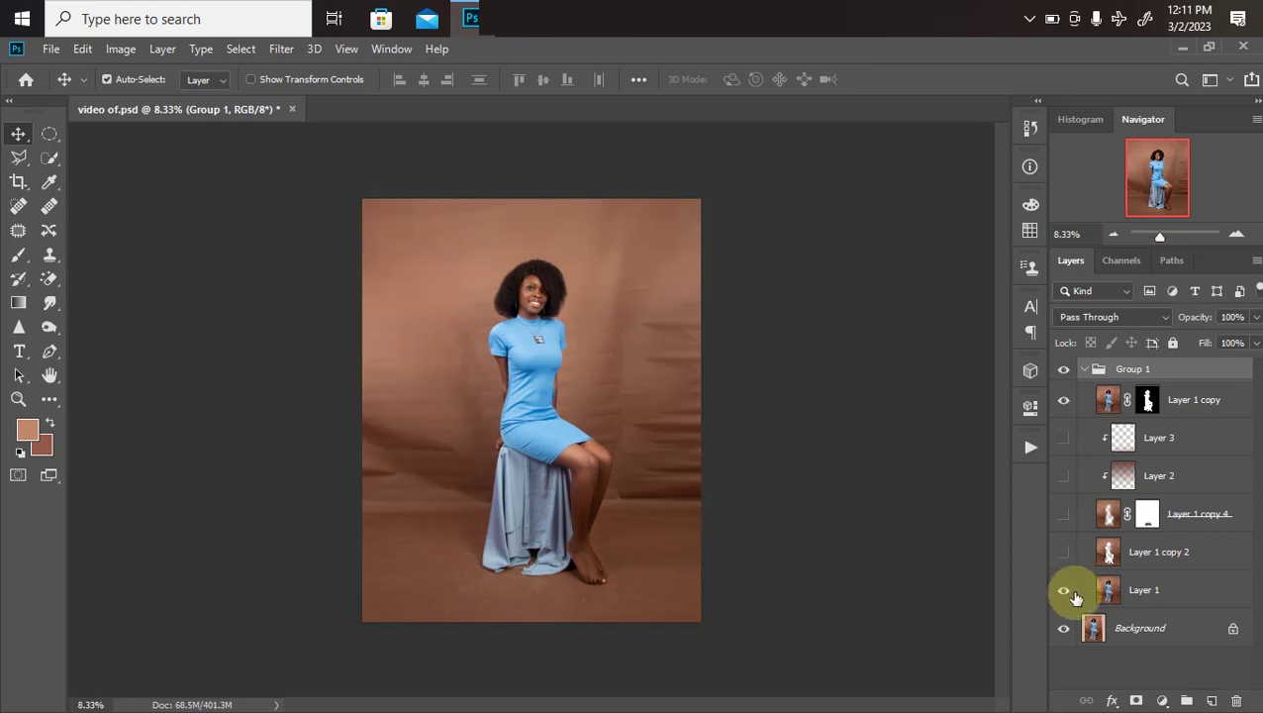
{"action": "left_click", "coordinate": [1064, 513]}
{"action": "left_click", "coordinate": [1065, 483]}
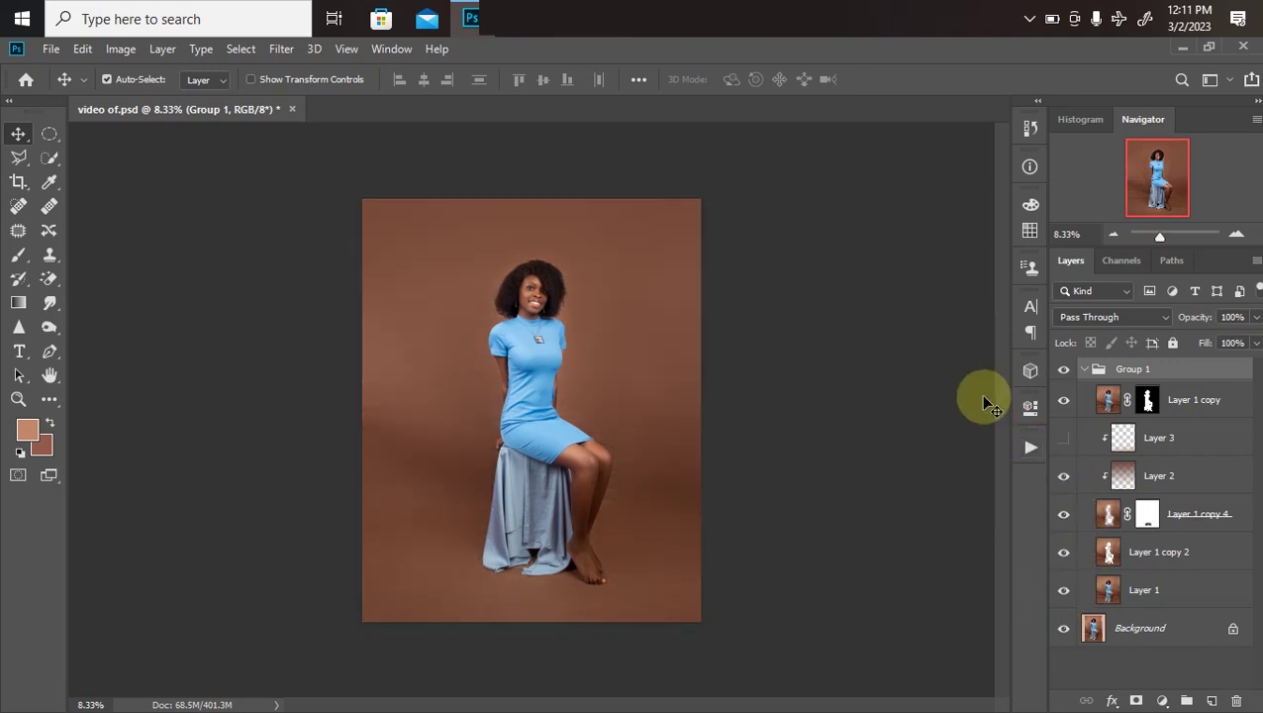
{"action": "left_click", "coordinate": [1063, 437]}
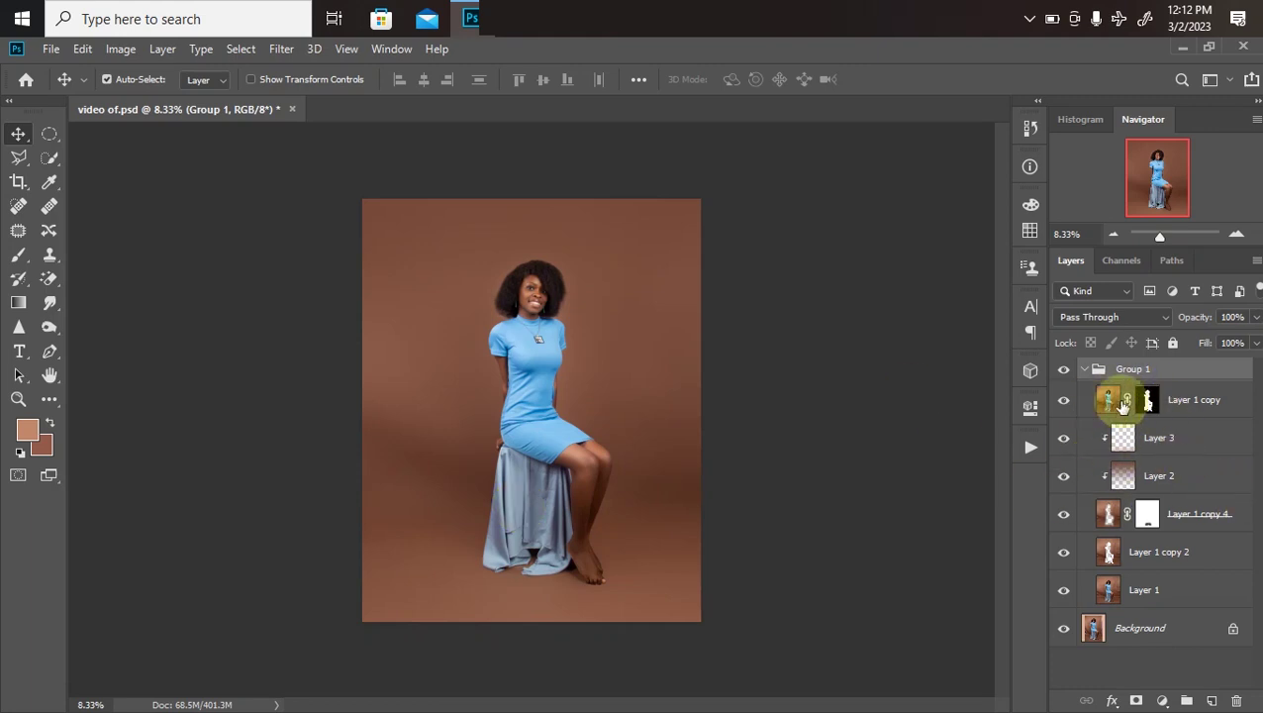
Add a Hue/Saturation adjustment layer above Layer 3 with hue +33 and saturation -40, without Colorize
{"action": "left_click", "coordinate": [1168, 443]}
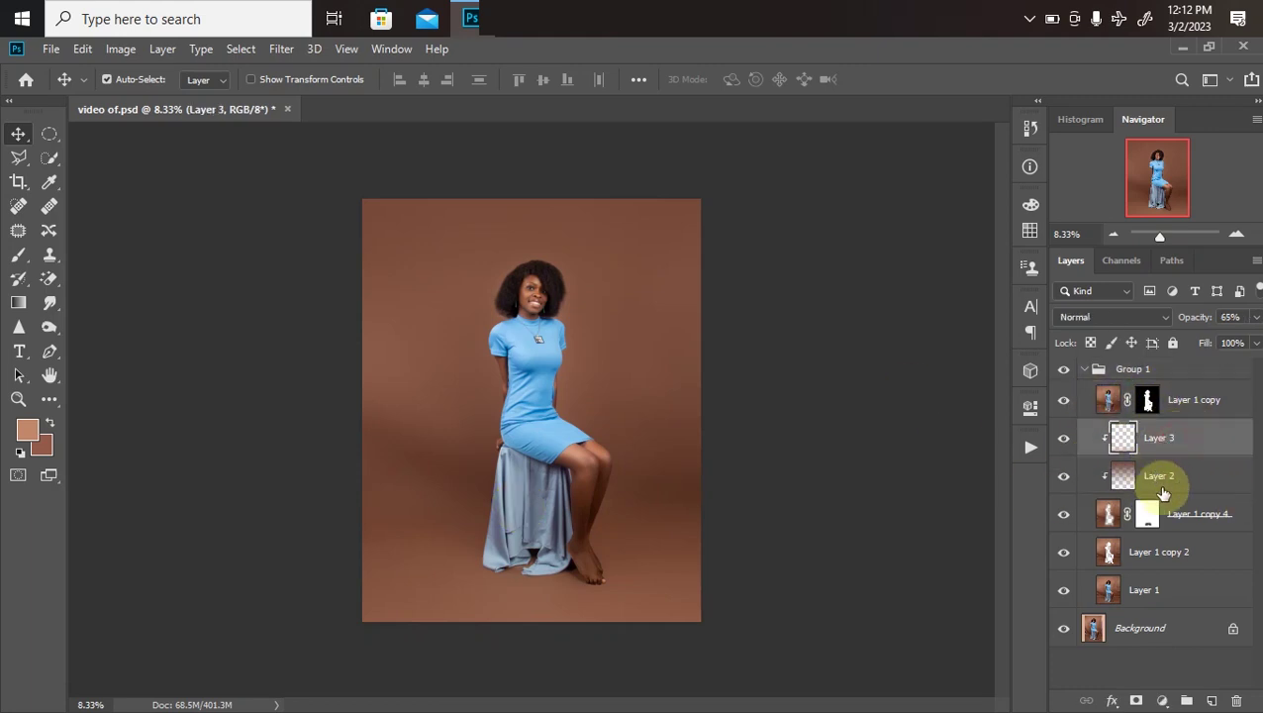
{"action": "left_click", "coordinate": [1162, 700]}
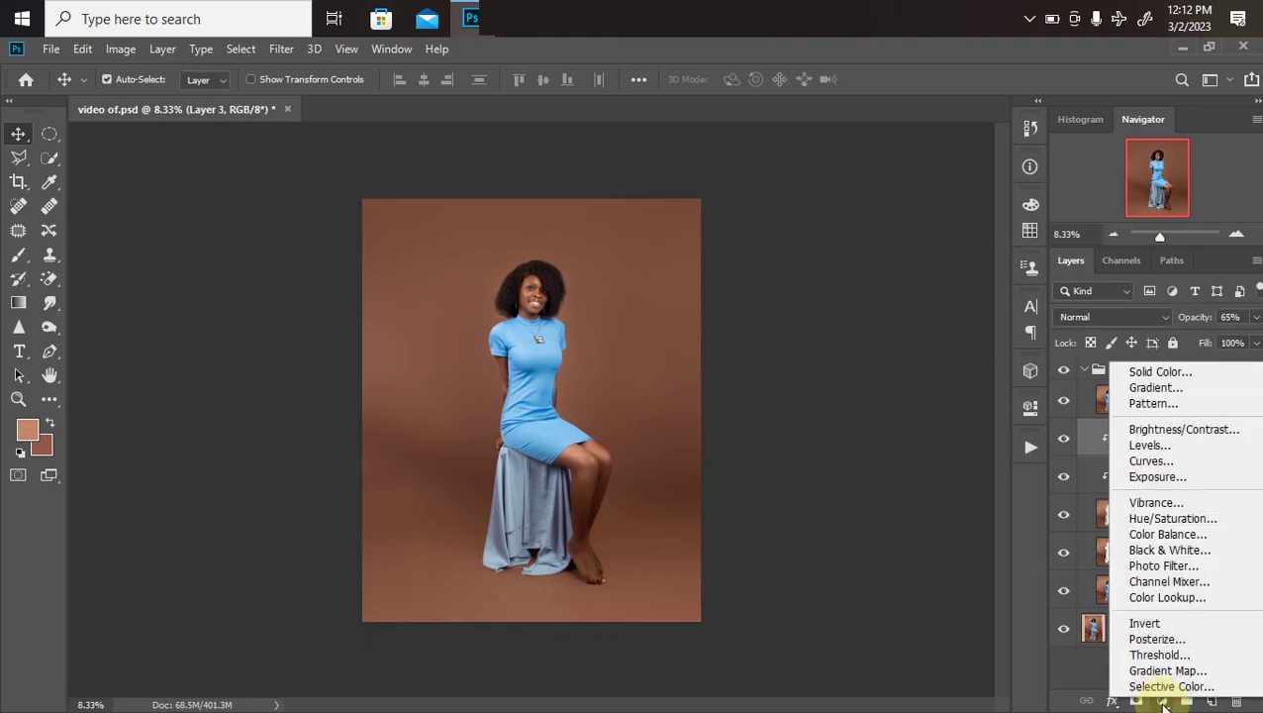
{"action": "left_click", "coordinate": [1173, 518]}
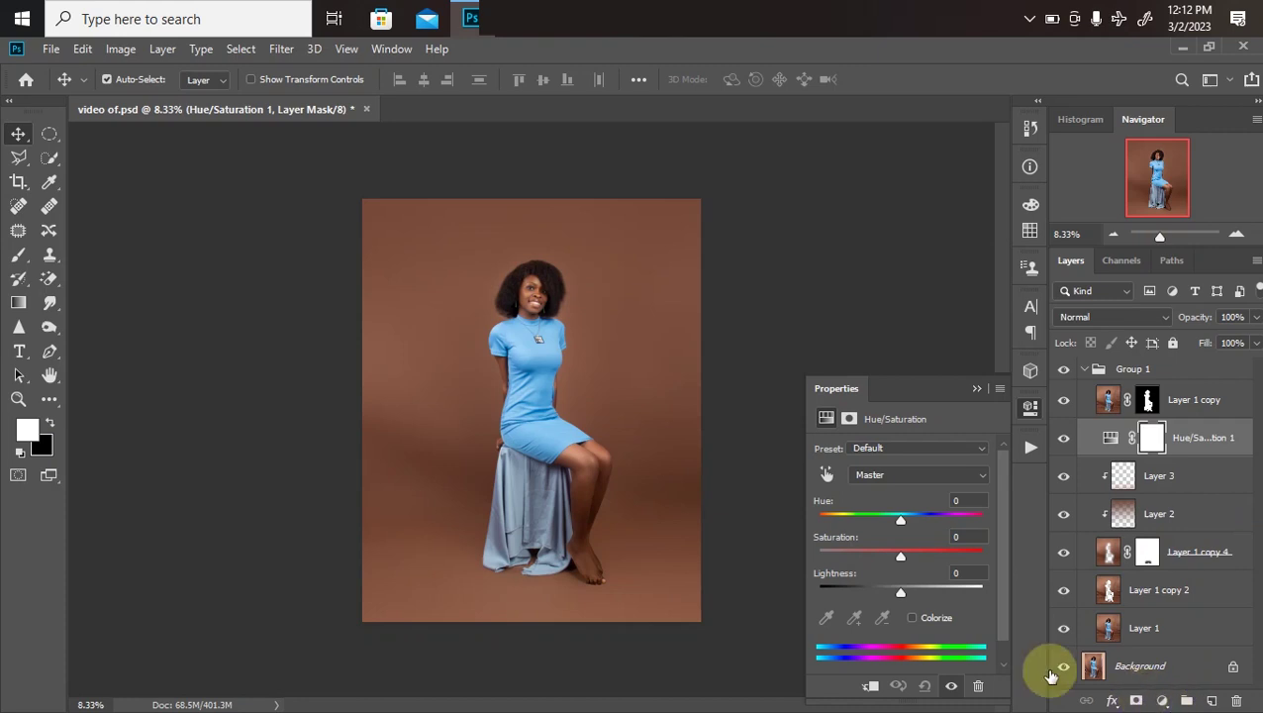
{"action": "left_click", "coordinate": [912, 619]}
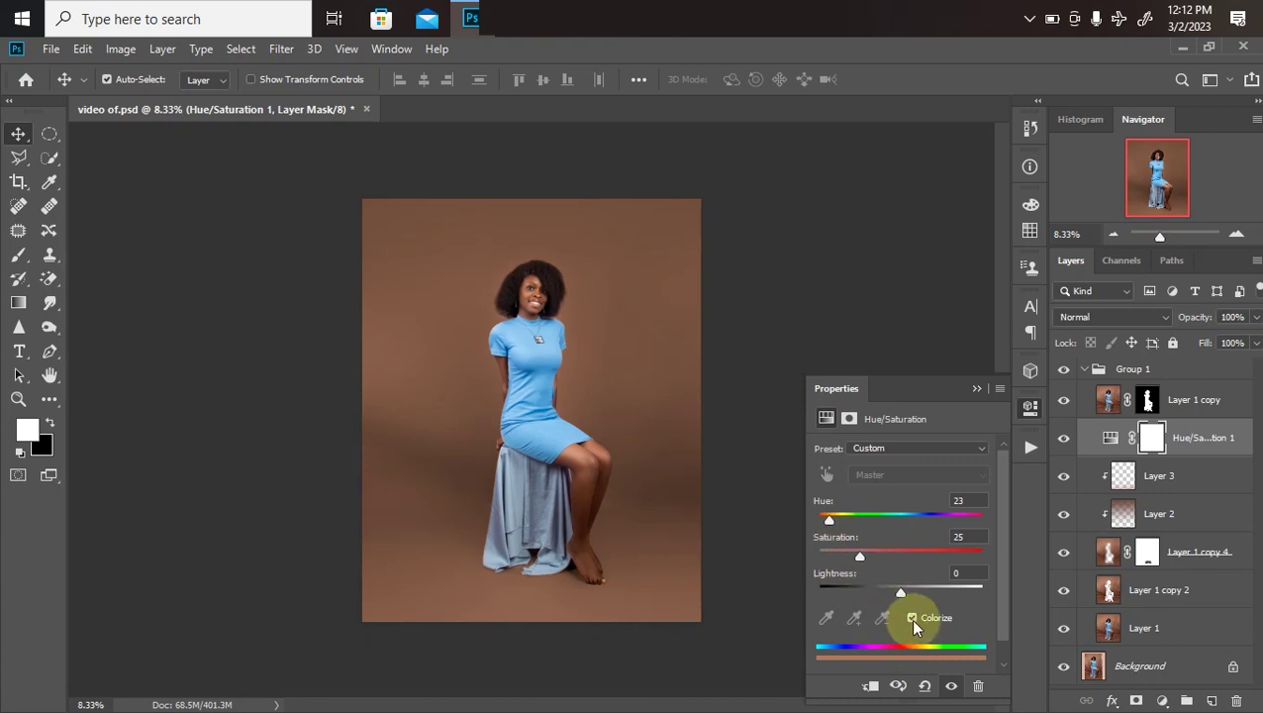
{"action": "left_click", "coordinate": [908, 615]}
{"action": "left_click_drag", "start_coordinate": [897, 520], "coordinate": [923, 519]}
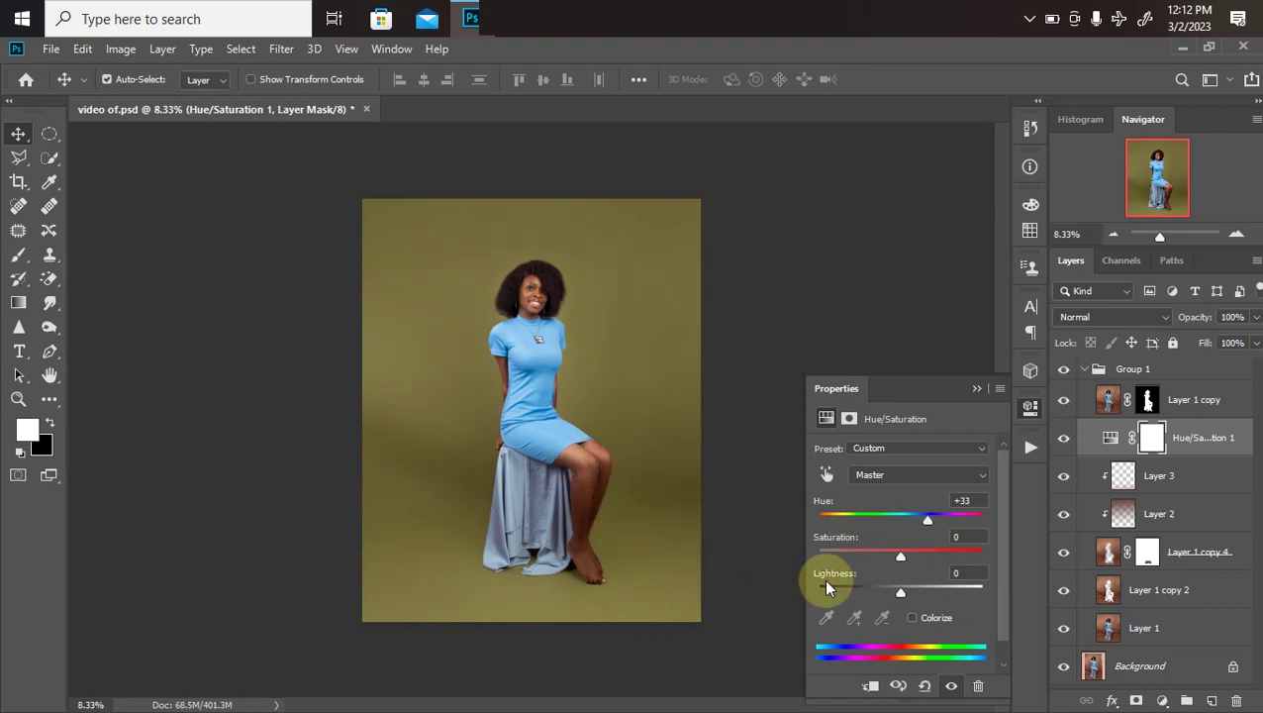
{"action": "left_click_drag", "start_coordinate": [904, 550], "coordinate": [867, 554]}
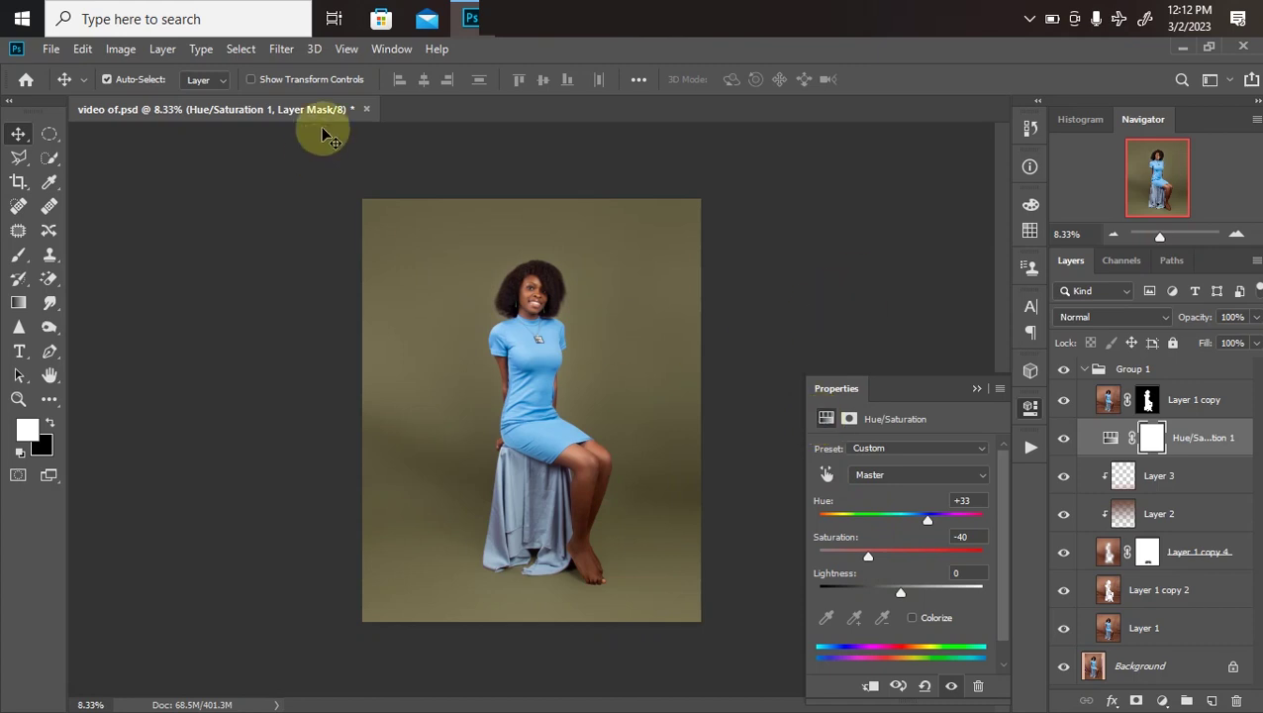
Switch to File Explorer and place the orange backdrop image 24 from the overlays folder into the Photoshop document
{"action": "left_click", "coordinate": [562, 35]}
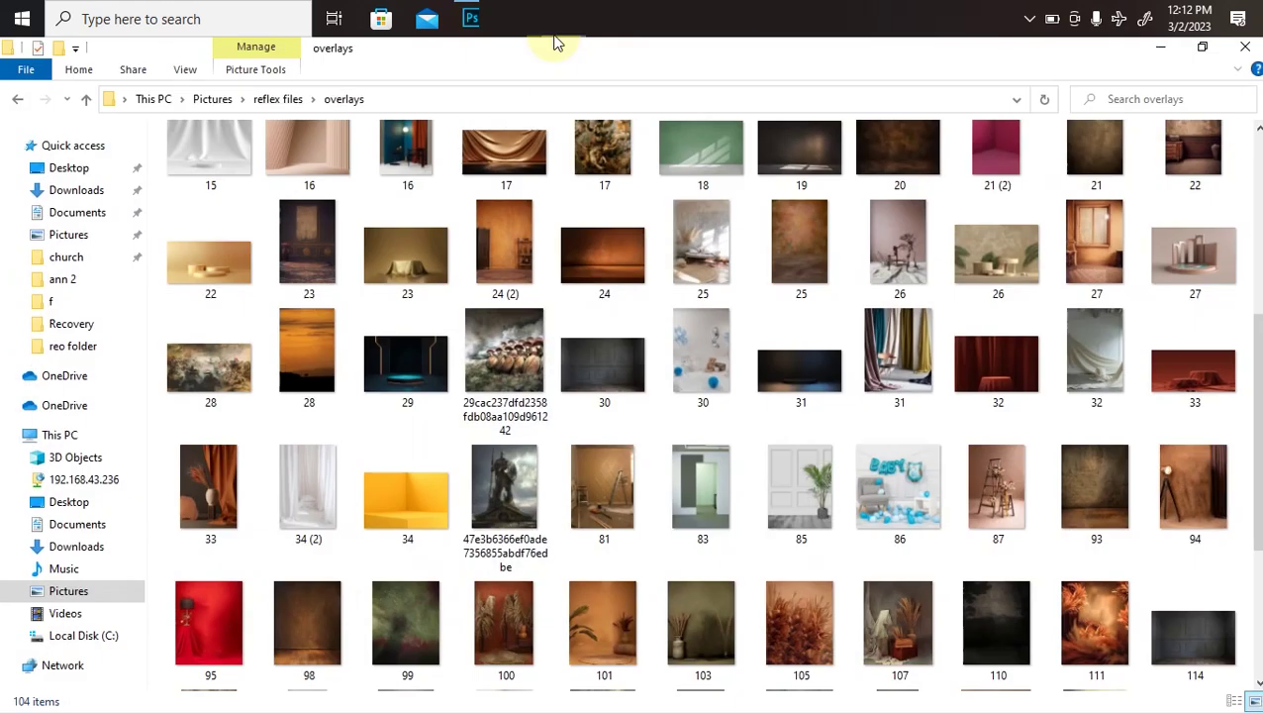
{"action": "mouse_move", "coordinate": [1256, 421]}
{"action": "left_mouse_down"}
{"action": "mouse_move", "coordinate": [1256, 257]}
{"action": "mouse_move", "coordinate": [1256, 537]}
{"action": "mouse_move", "coordinate": [1255, 297]}
{"action": "mouse_move", "coordinate": [1237, 556]}
{"action": "mouse_move", "coordinate": [1249, 247]}
{"action": "mouse_move", "coordinate": [1254, 432]}
{"action": "mouse_move", "coordinate": [1254, 414]}
{"action": "left_mouse_up"}
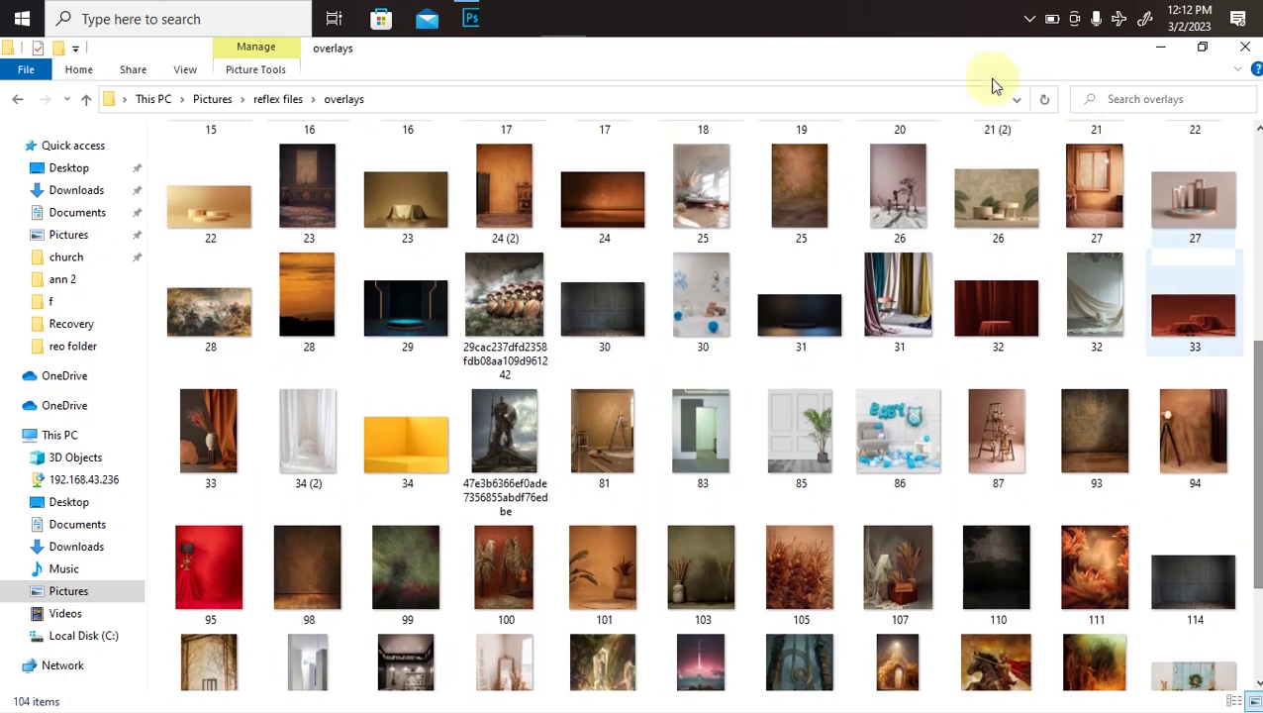
{"action": "left_click", "coordinate": [600, 204]}
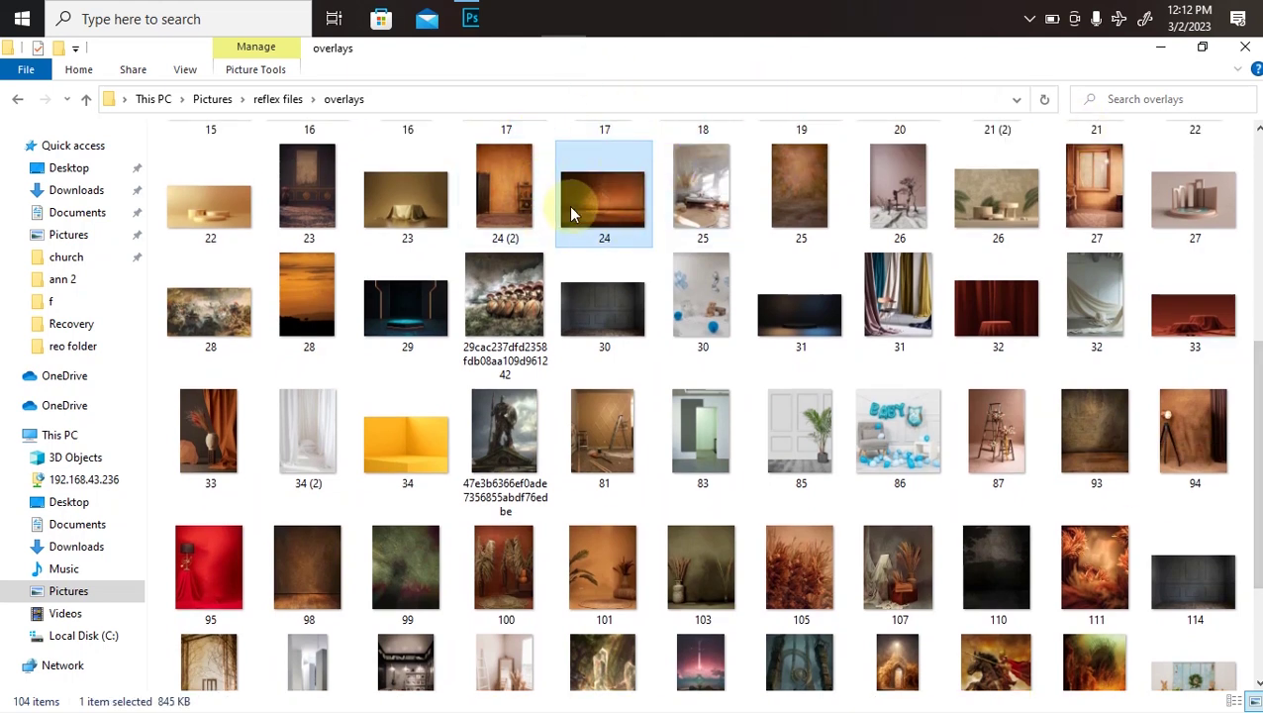
{"action": "left_click_drag", "start_coordinate": [567, 160], "coordinate": [525, 474]}
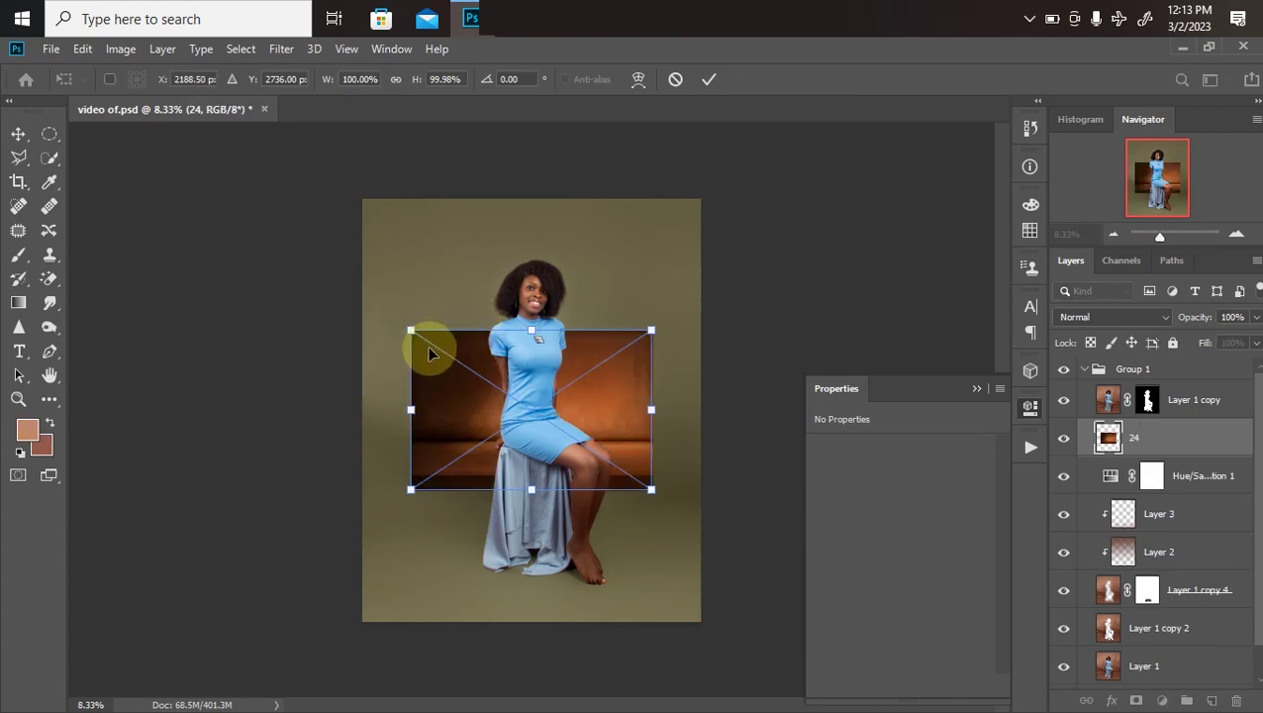
Enlarge the placed image 24 to about 306% and position it to cover the whole canvas behind the woman
{"action": "key", "text": "ctrl+minus"}
{"action": "key", "text": "ctrl+minus"}
{"action": "left_click_drag", "start_coordinate": [460, 360], "coordinate": [312, 240]}
{"action": "left_click_drag", "start_coordinate": [601, 460], "coordinate": [658, 563]}
{"action": "left_click_drag", "start_coordinate": [533, 448], "coordinate": [512, 465]}
{"action": "left_click_drag", "start_coordinate": [475, 536], "coordinate": [465, 573]}
{"action": "left_click_drag", "start_coordinate": [477, 483], "coordinate": [472, 465]}
{"action": "left_click_drag", "start_coordinate": [478, 569], "coordinate": [468, 562]}
{"action": "left_click_drag", "start_coordinate": [479, 493], "coordinate": [451, 495]}
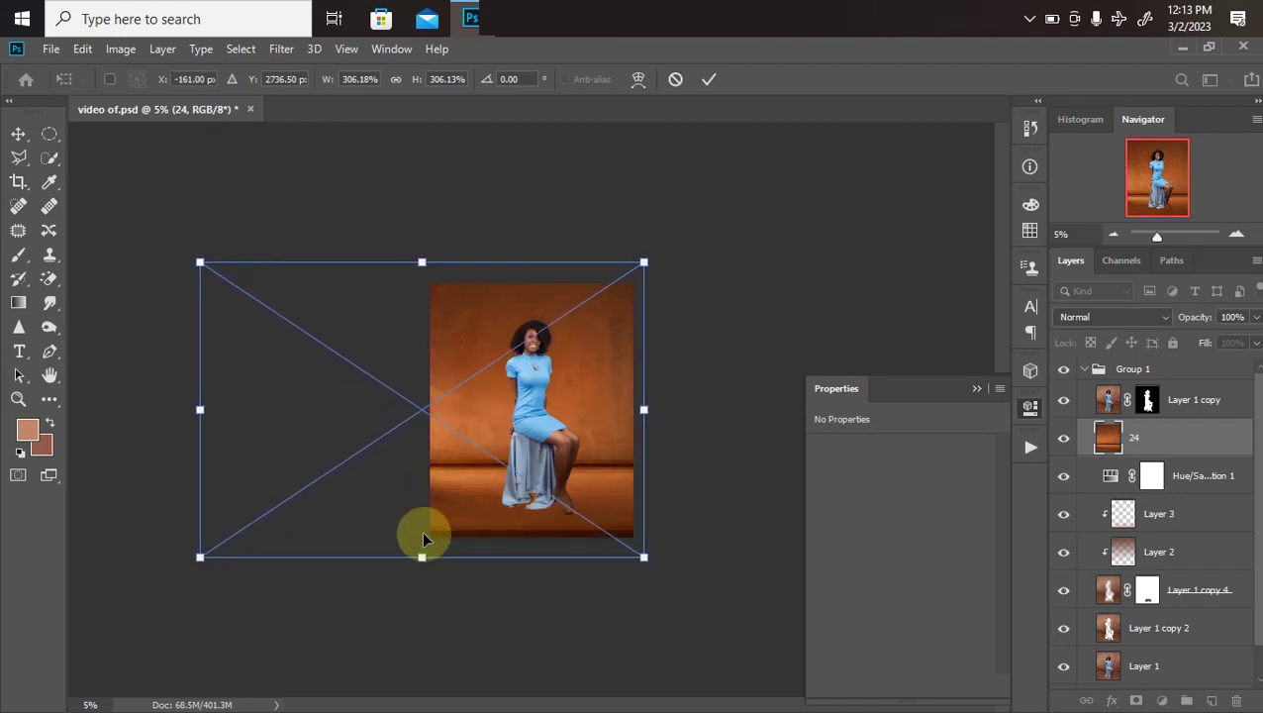
Enlarge the backdrop further to about 35.6 by 23.7 in, align its floor line behind the stool and commit the placement
{"action": "left_click_drag", "start_coordinate": [422, 556], "coordinate": [422, 565]}
{"action": "left_click_drag", "start_coordinate": [451, 521], "coordinate": [443, 489]}
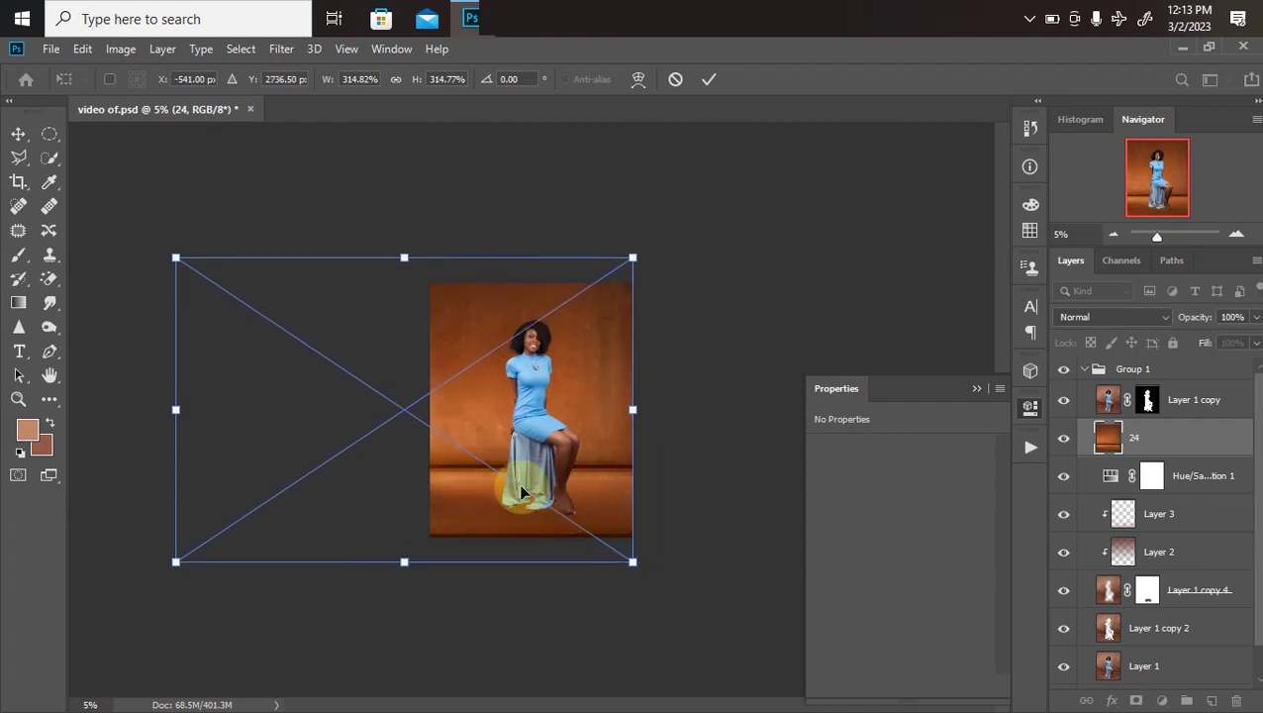
{"action": "mouse_move", "coordinate": [469, 491]}
{"action": "left_mouse_down"}
{"action": "mouse_move", "coordinate": [504, 498]}
{"action": "mouse_move", "coordinate": [486, 492]}
{"action": "left_mouse_up"}
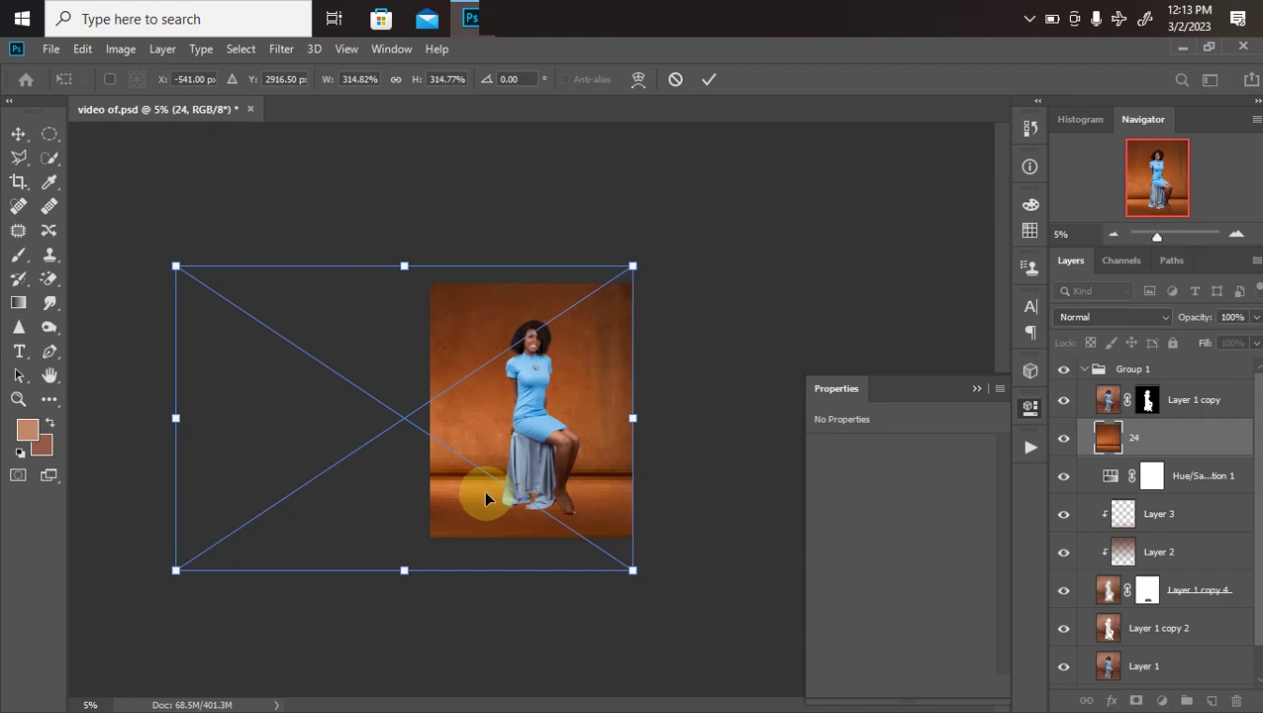
{"action": "left_click_drag", "start_coordinate": [404, 266], "coordinate": [403, 240]}
{"action": "left_click_drag", "start_coordinate": [465, 472], "coordinate": [448, 457]}
{"action": "key", "text": "Return"}
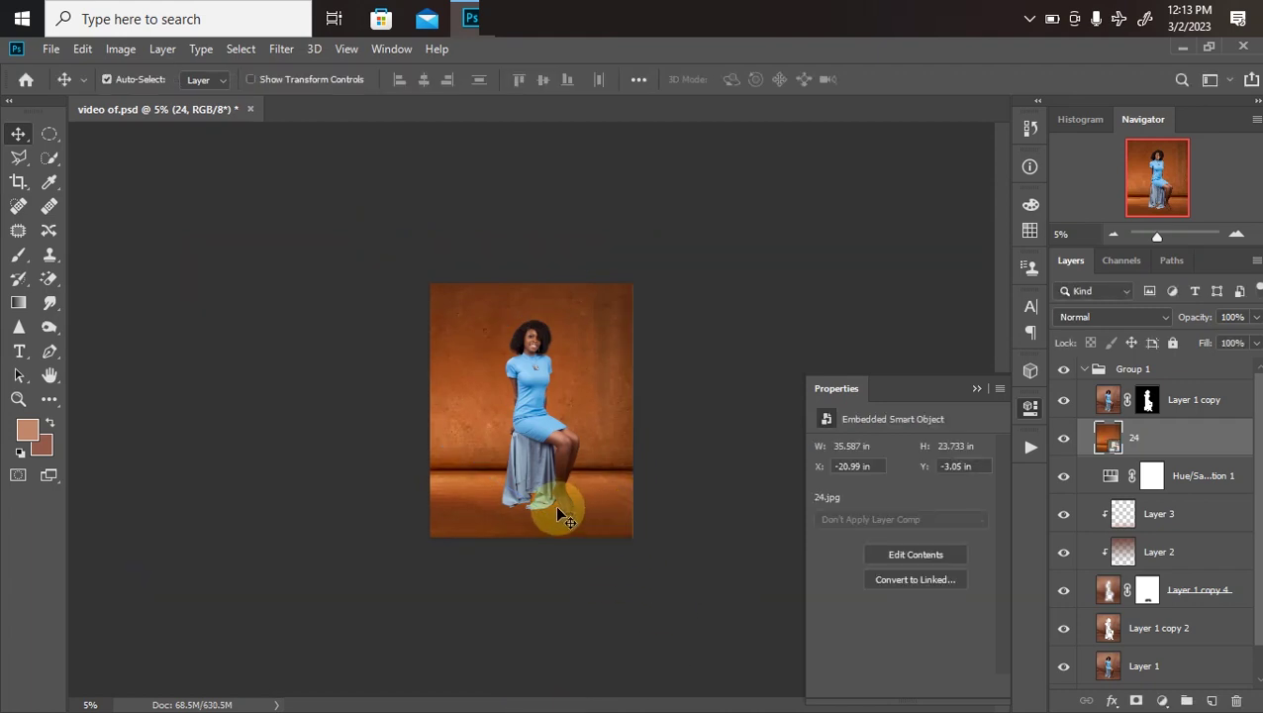
{"action": "left_click_drag", "start_coordinate": [552, 502], "coordinate": [555, 503]}
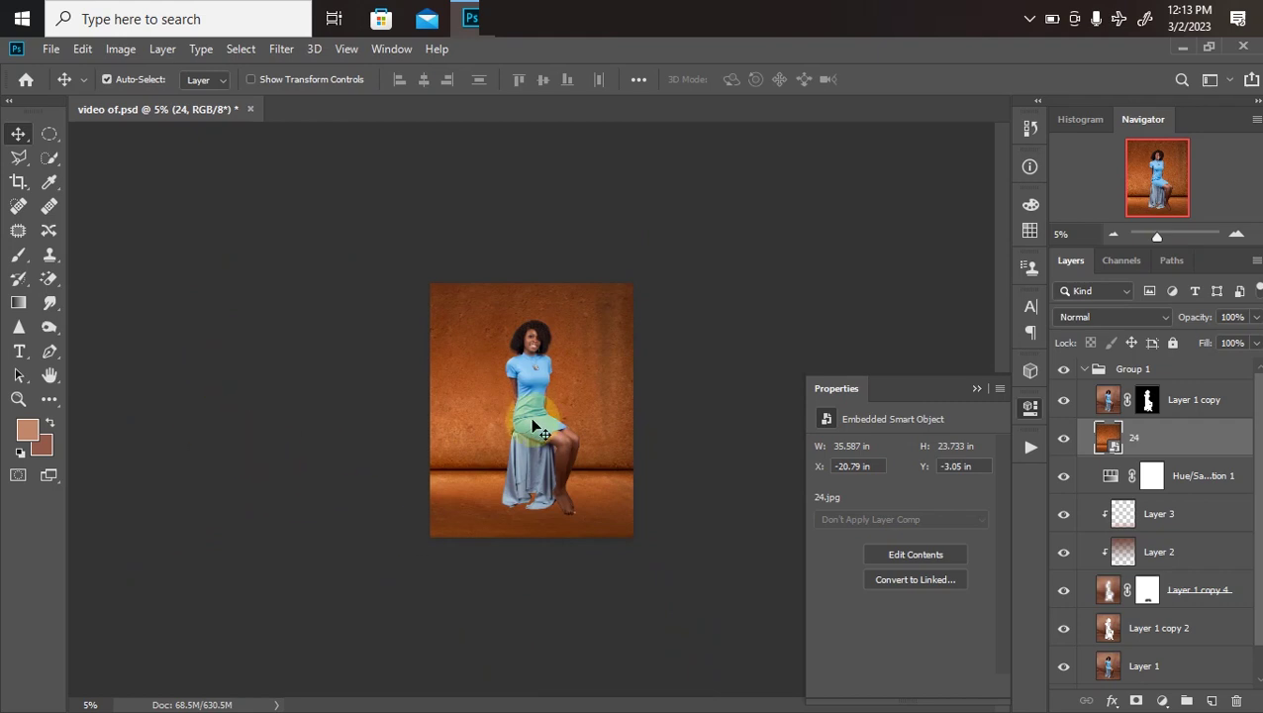
Soften the texture of backdrop layer 24 with a Gaussian Blur smart filter
{"action": "key", "text": "ctrl+plus"}
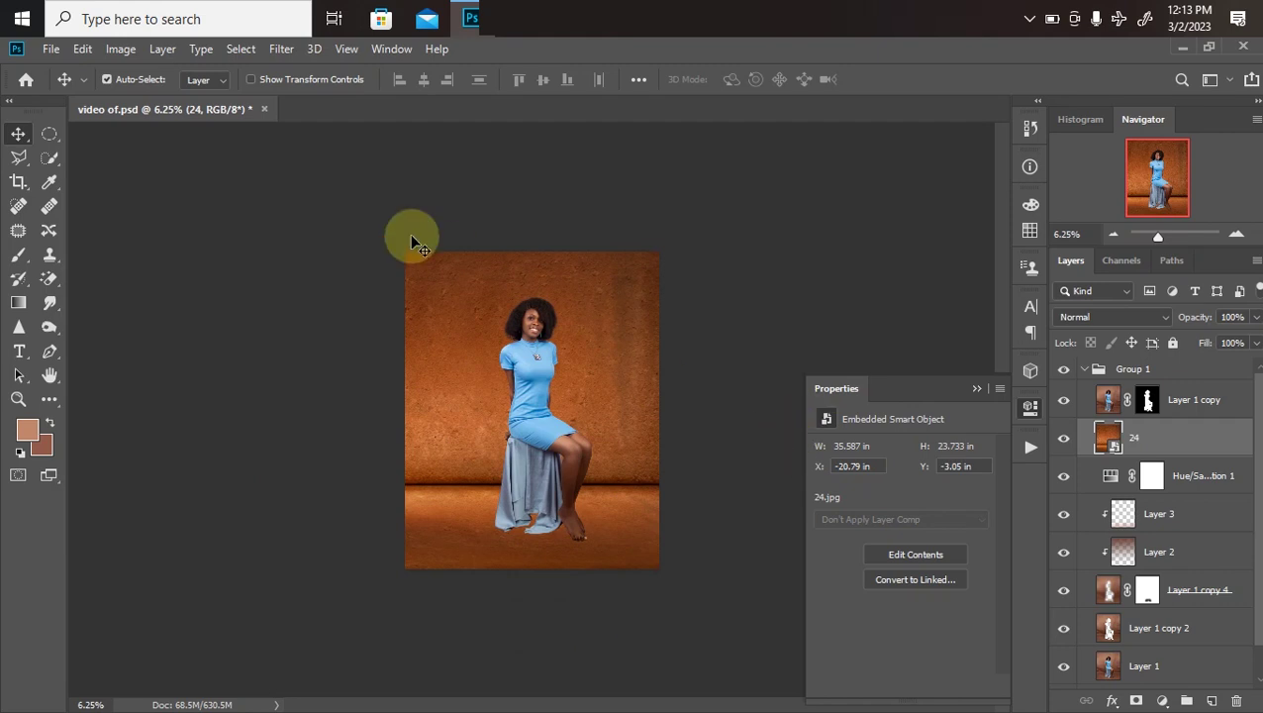
{"action": "left_click", "coordinate": [284, 55]}
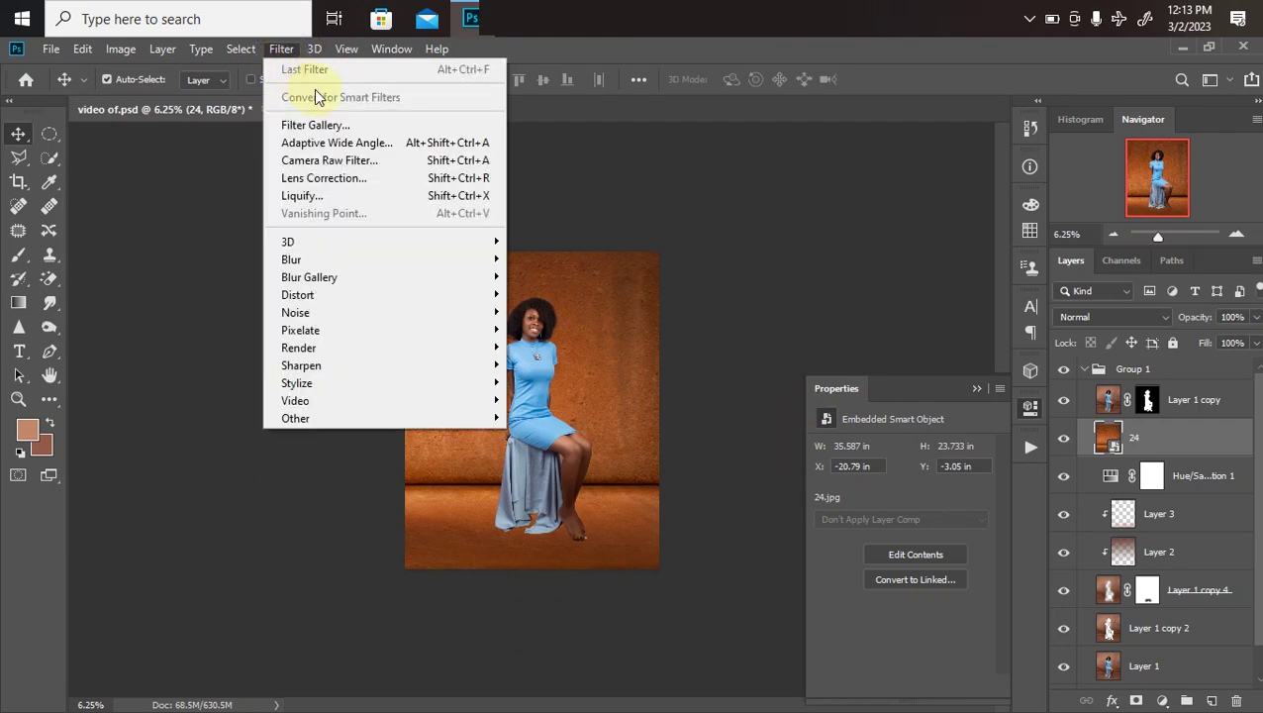
{"action": "mouse_move", "coordinate": [452, 264]}
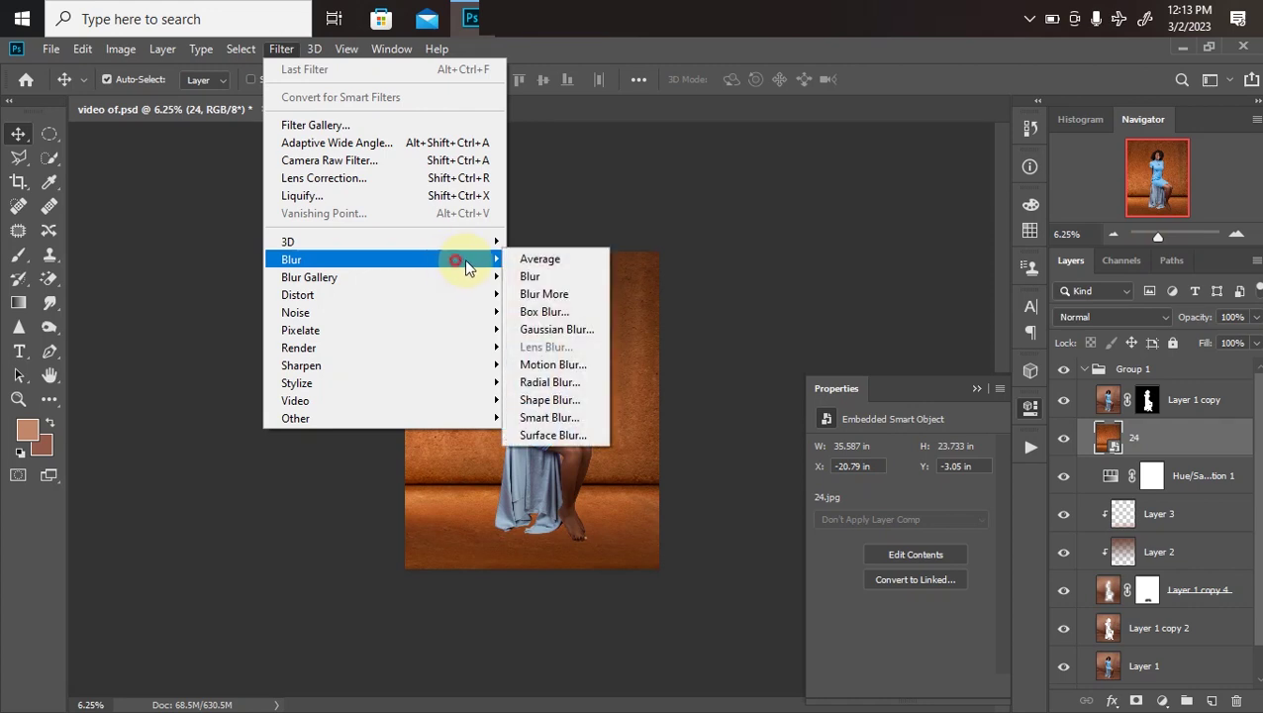
{"action": "left_click", "coordinate": [583, 330]}
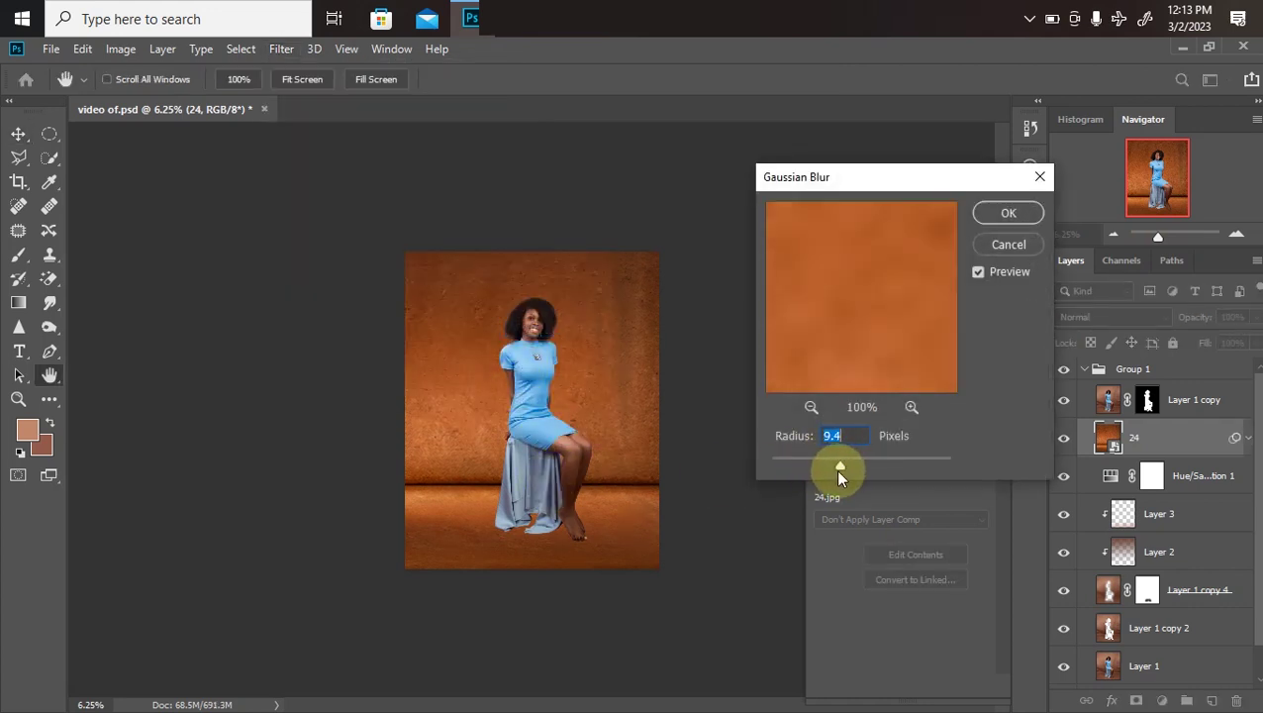
{"action": "left_click_drag", "start_coordinate": [844, 469], "coordinate": [848, 465]}
{"action": "key", "text": "Return"}
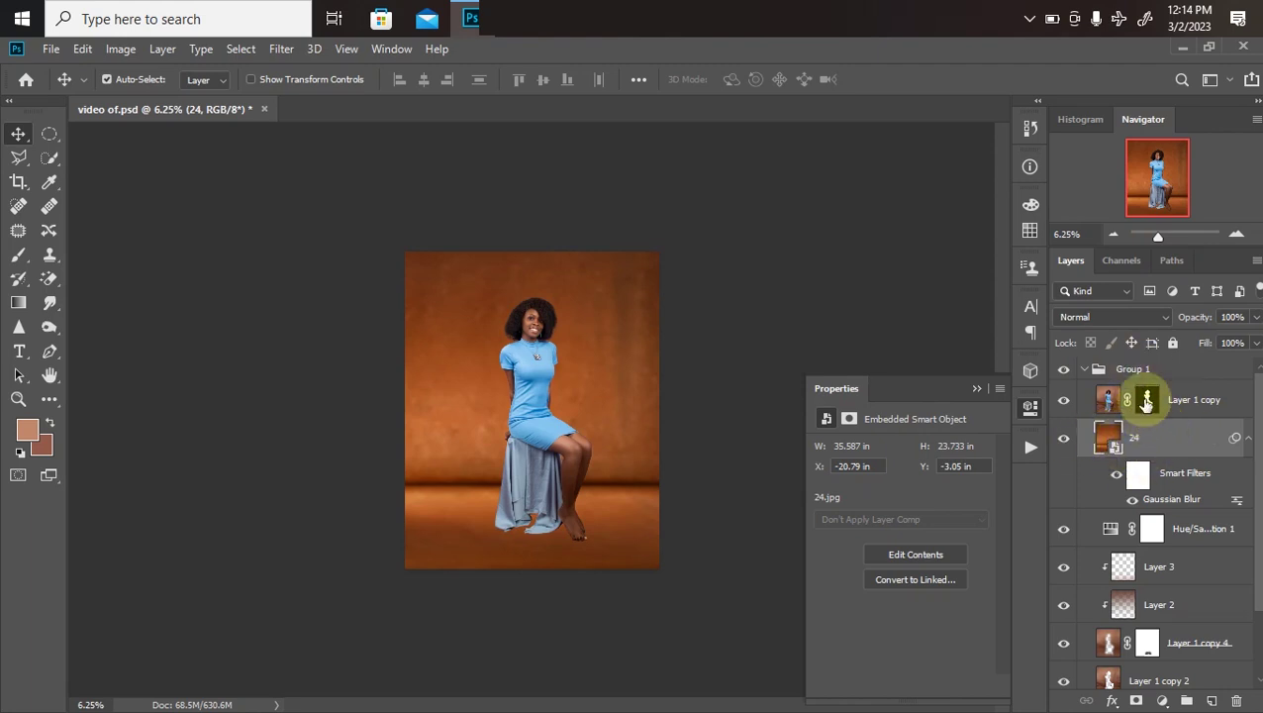
Set layer 24's blend mode to Soft Light and compare the image with and without the layer
{"action": "left_click", "coordinate": [1106, 316]}
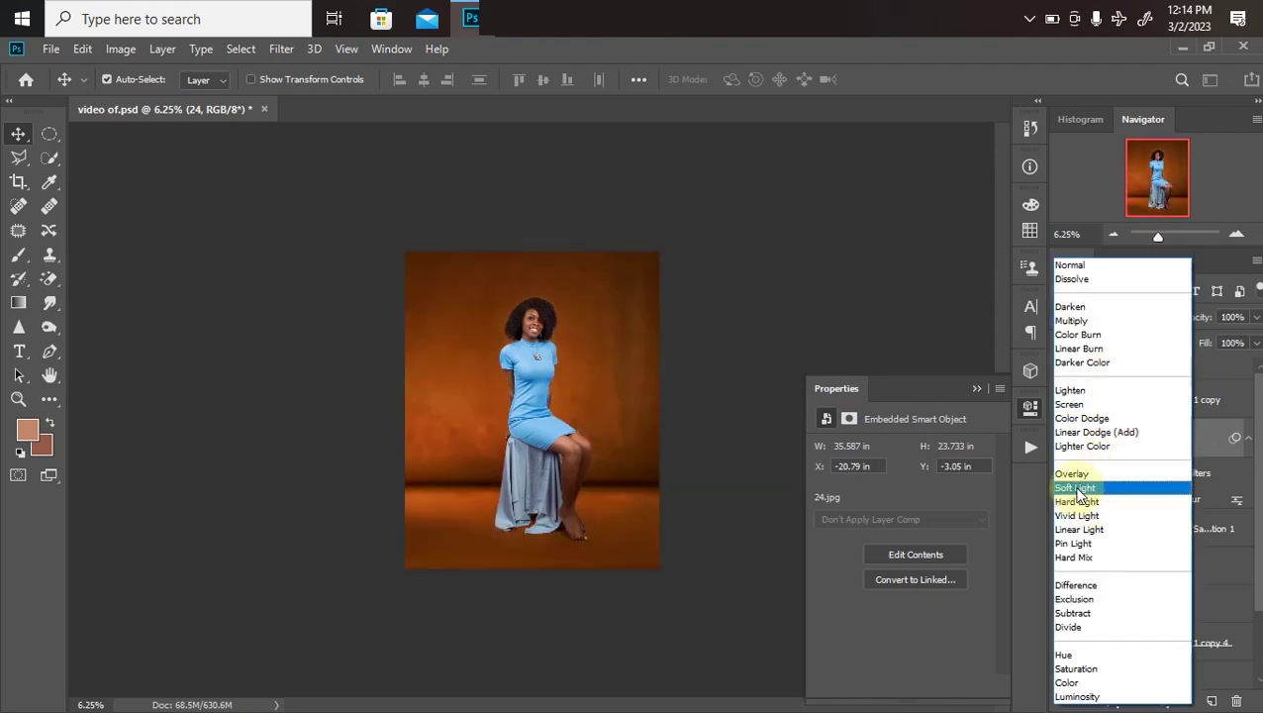
{"action": "left_click", "coordinate": [1076, 487]}
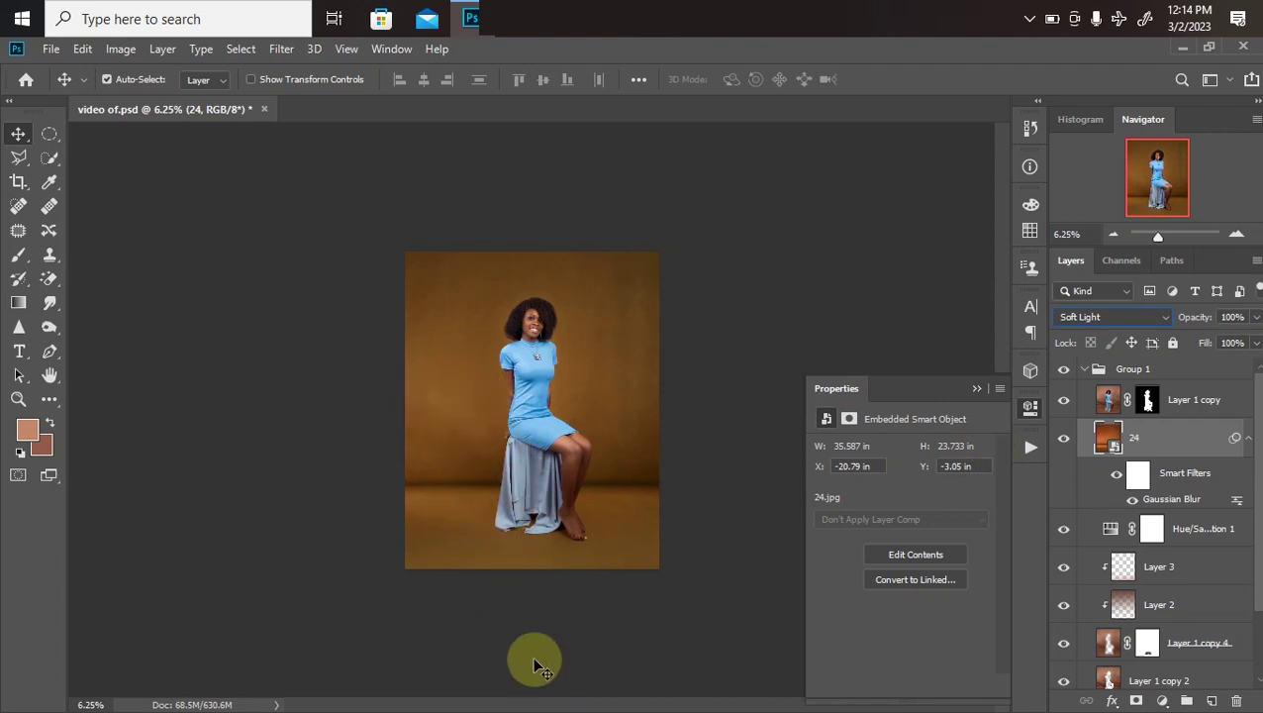
{"action": "left_click", "coordinate": [1063, 437]}
{"action": "left_click", "coordinate": [1063, 438]}
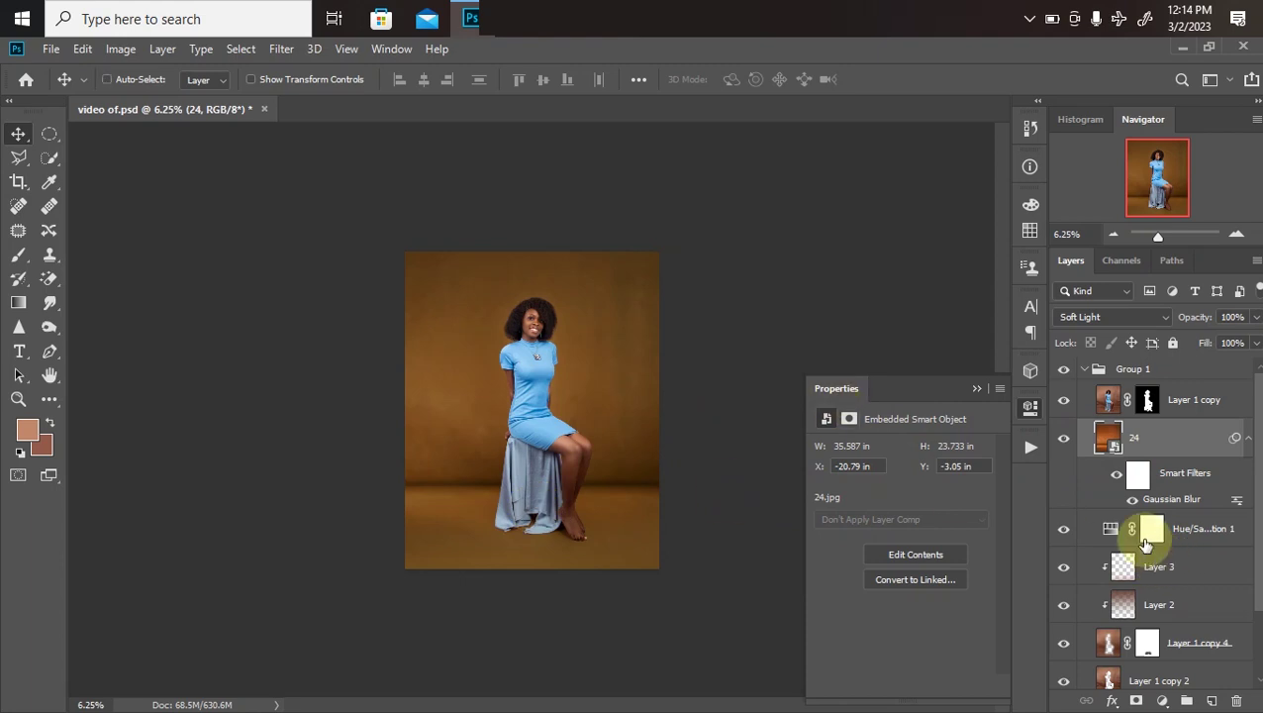
Desaturate layer 24 completely with a Hue/Saturation smart filter at saturation -100
{"action": "key", "text": "ctrl+u"}
{"action": "left_click_drag", "start_coordinate": [582, 305], "coordinate": [586, 305]}
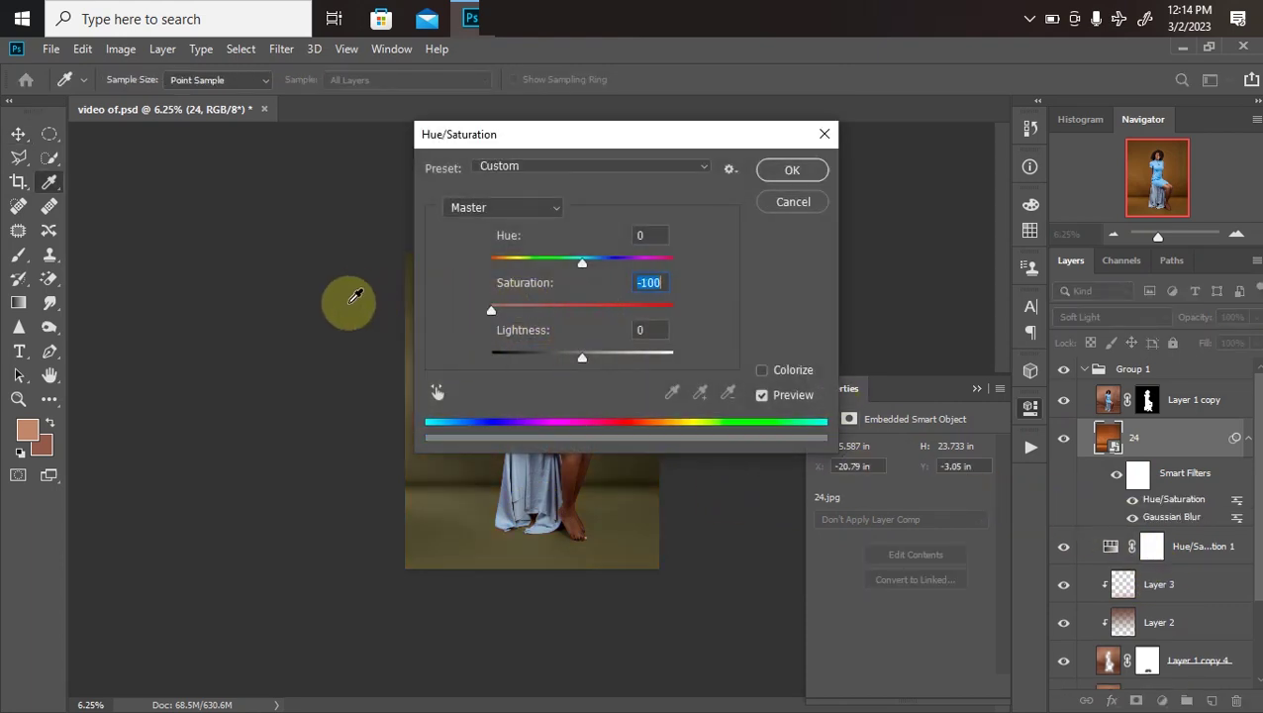
{"action": "key", "text": "Return"}
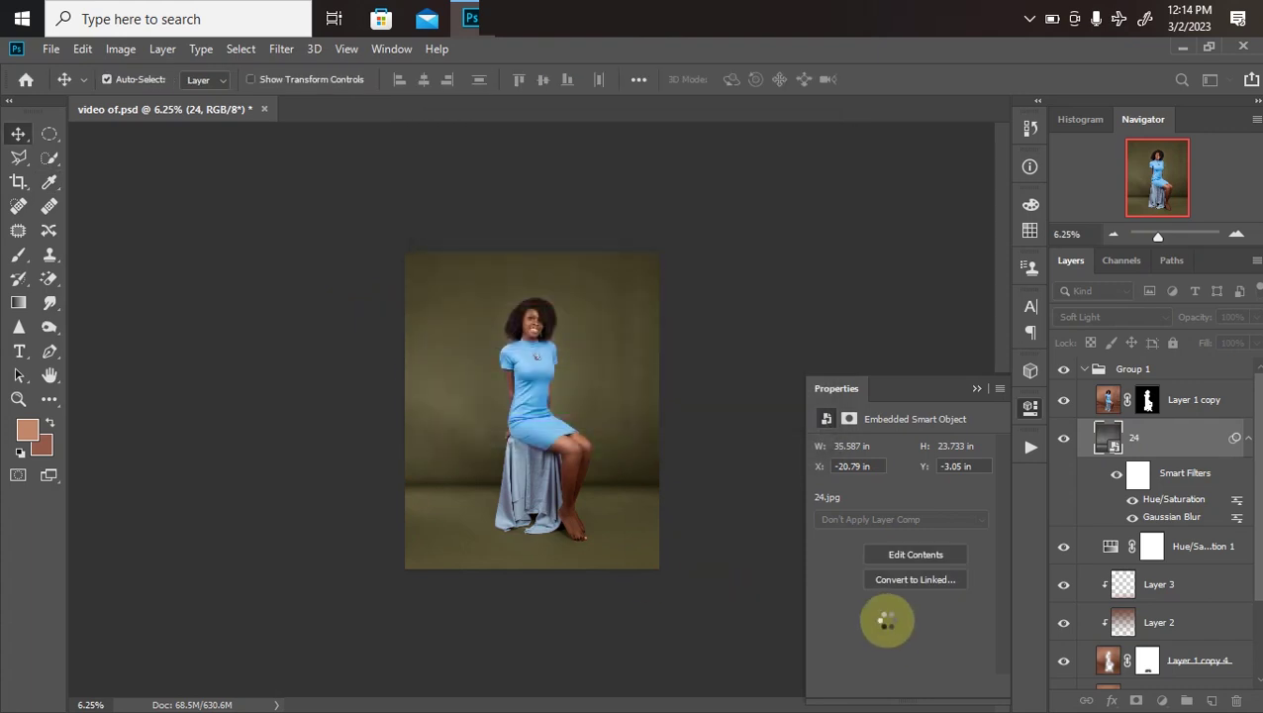
{"action": "key", "text": "ctrl+plus"}
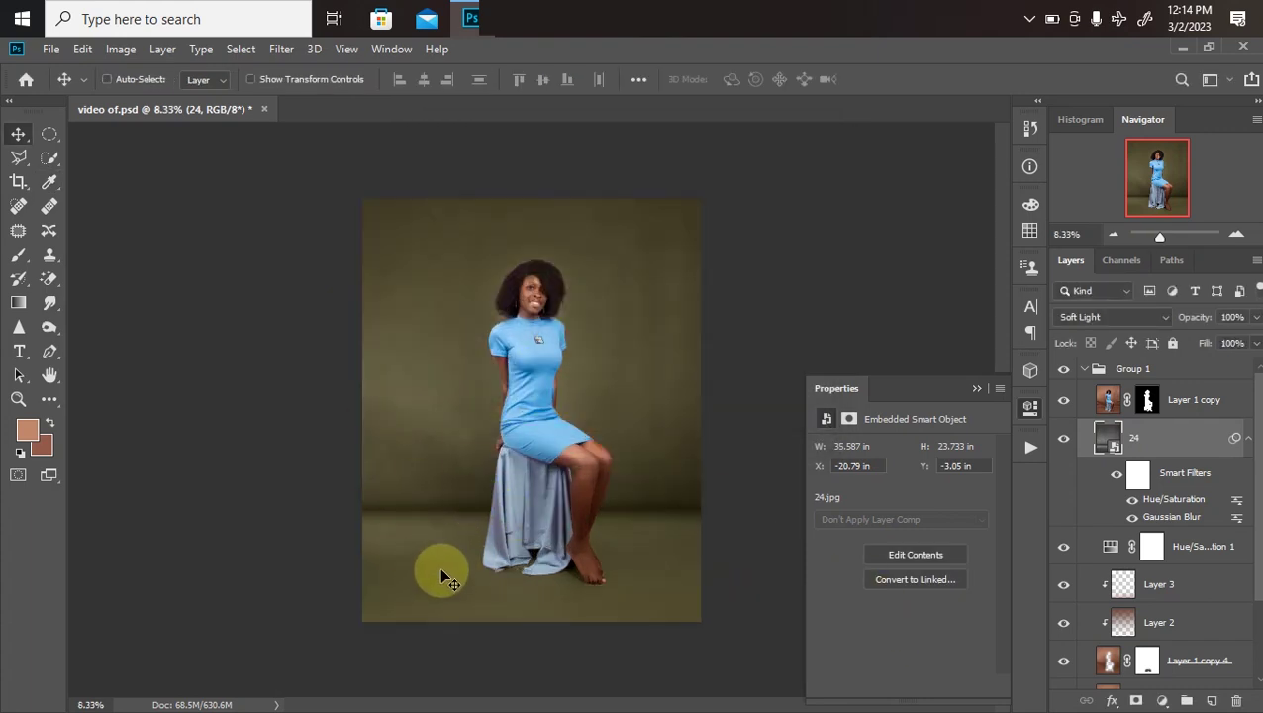
{"action": "key", "text": "ctrl+minus"}
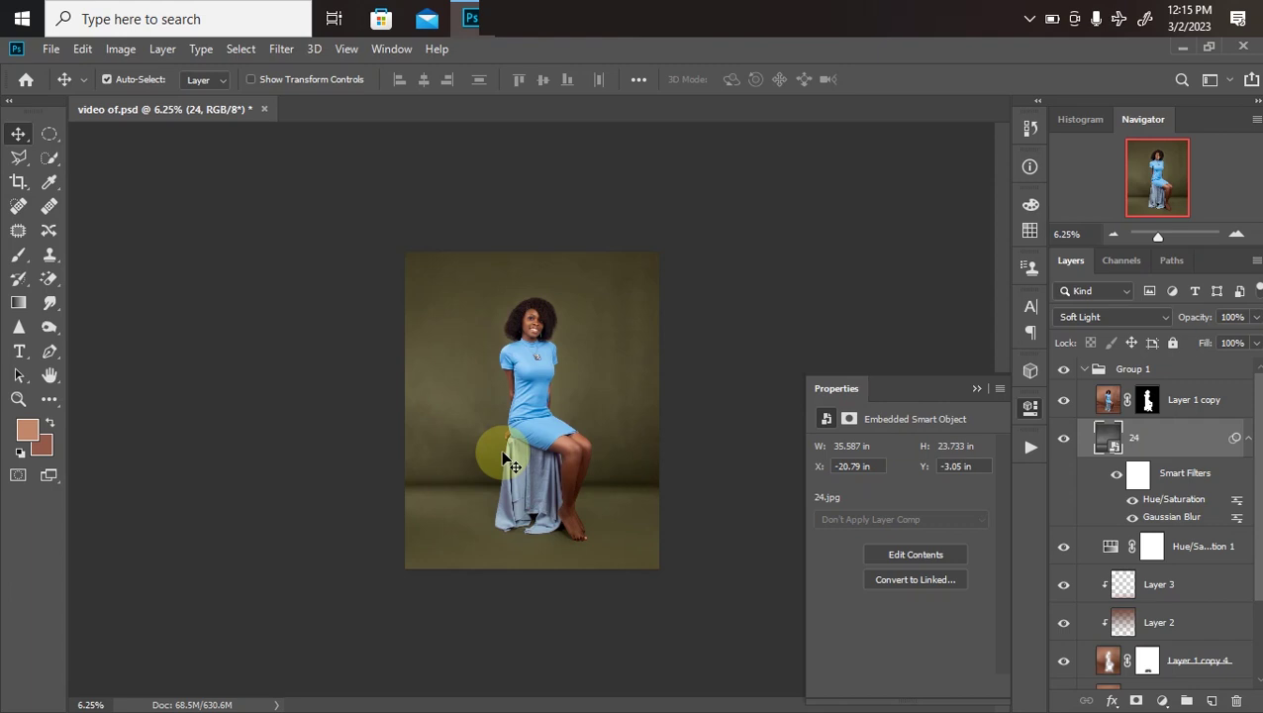
Switch to File Explorer, open the png 04 folder inside reflex files and browse for a curtain image
{"action": "left_click", "coordinate": [557, 37]}
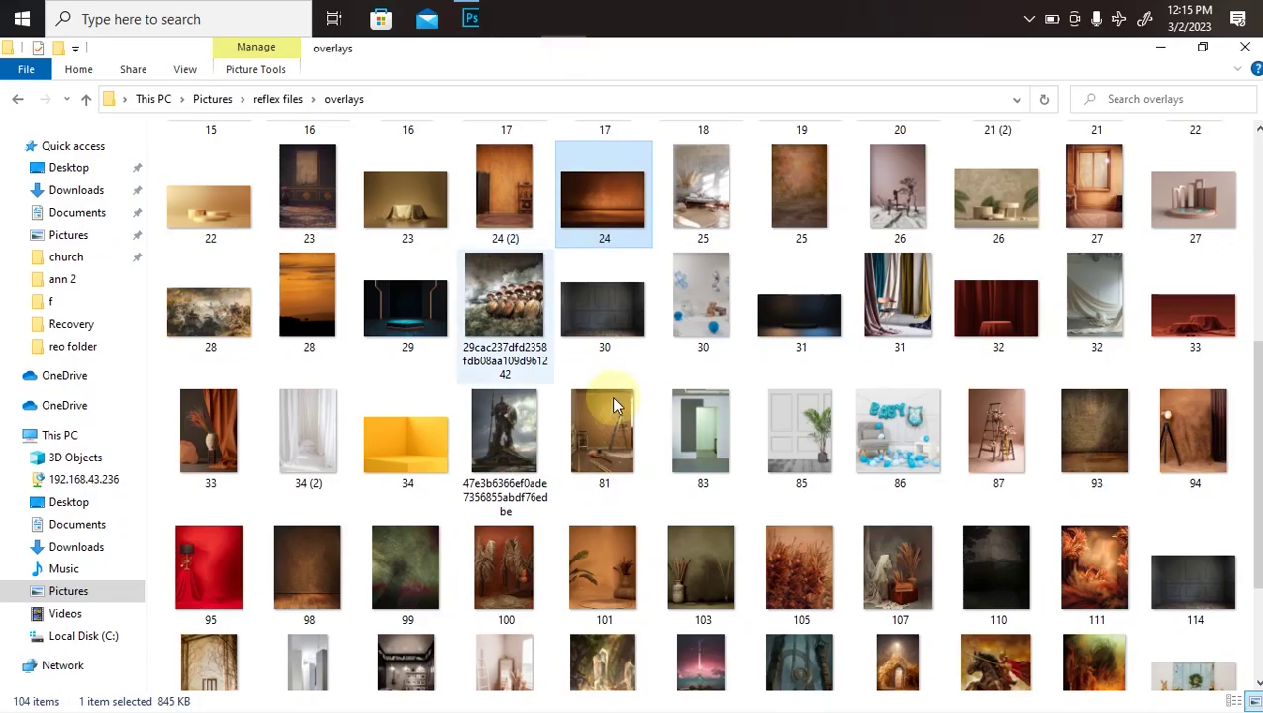
{"action": "left_click", "coordinate": [86, 99]}
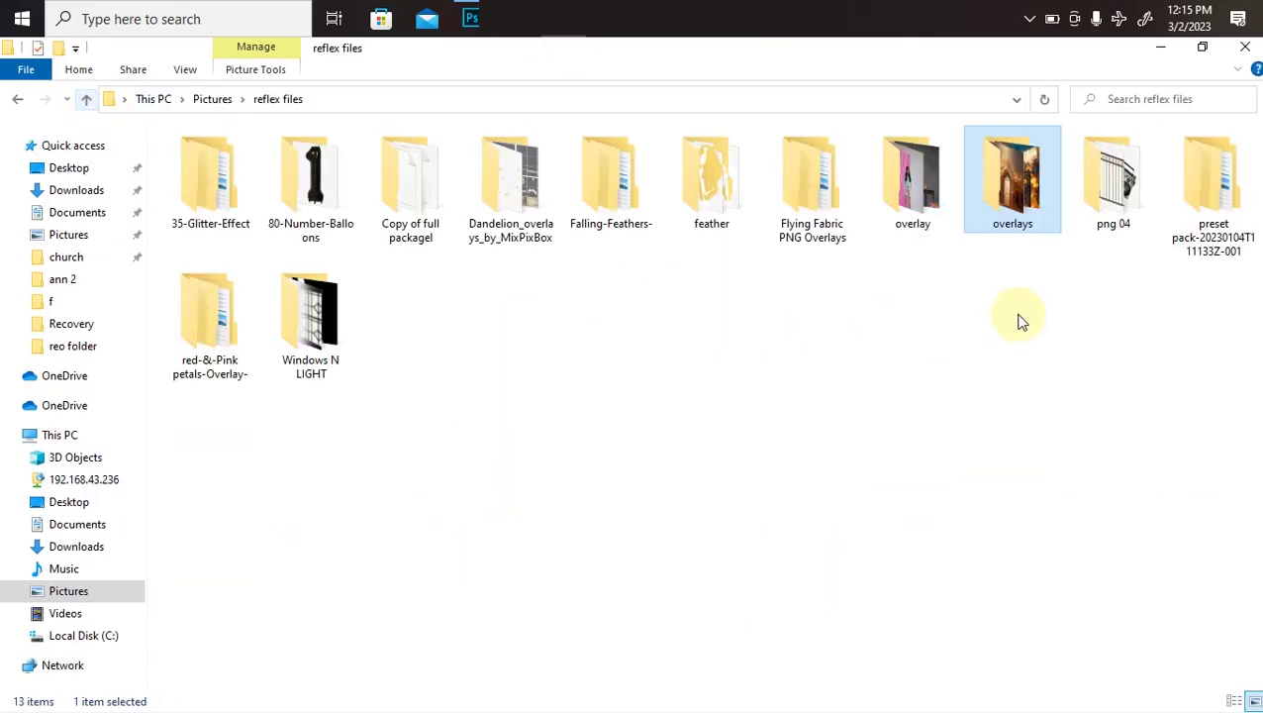
{"action": "double_click", "coordinate": [1120, 212]}
{"action": "scroll", "coordinate": [782, 460], "scroll_direction": "down", "scroll_amount": 20}
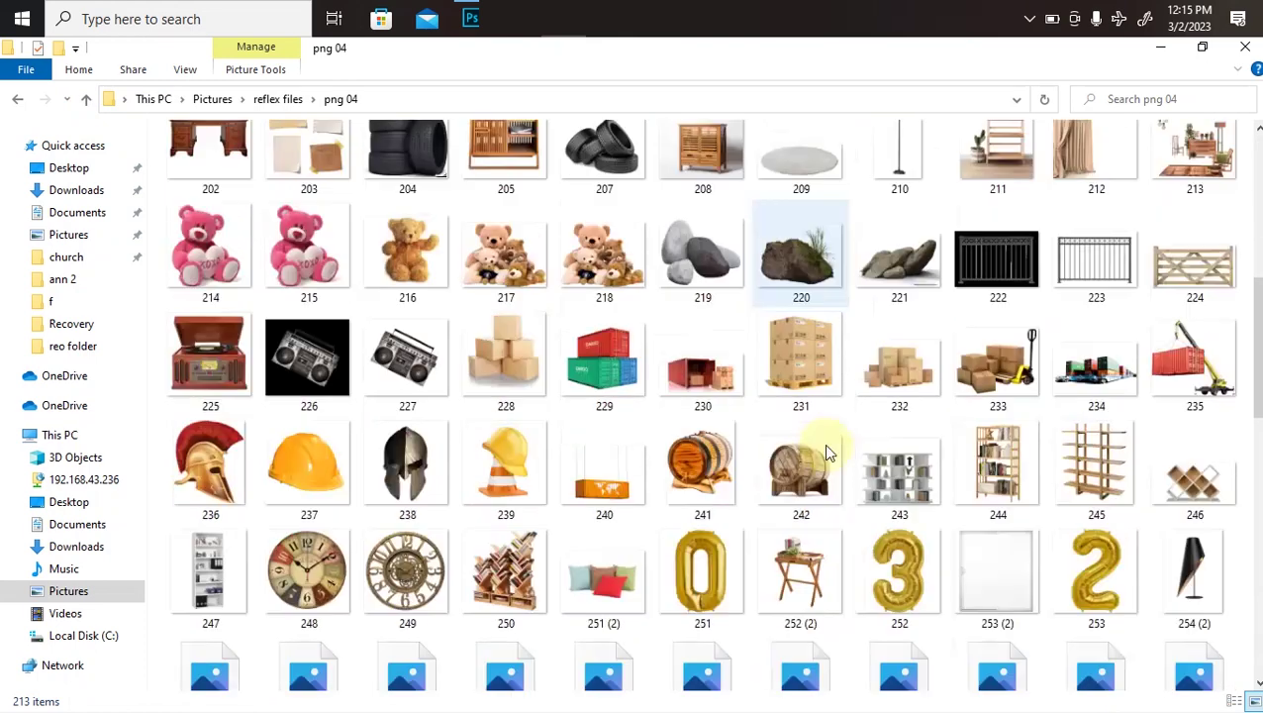
{"action": "scroll", "coordinate": [490, 296], "scroll_direction": "up", "scroll_amount": 3}
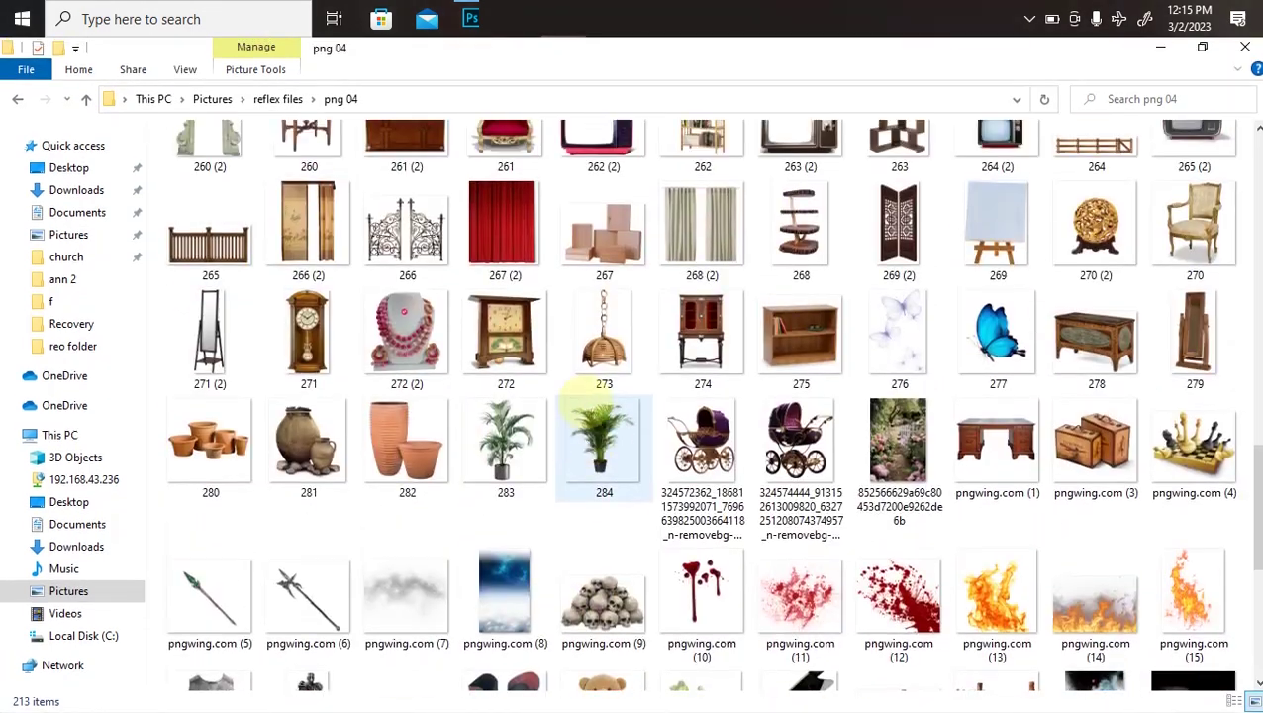
Place the red curtain image 267 (2) behind the woman along the backdrop's left side, scaled to about 14.1 by 16.7 in, and commit it
{"action": "left_click", "coordinate": [496, 336]}
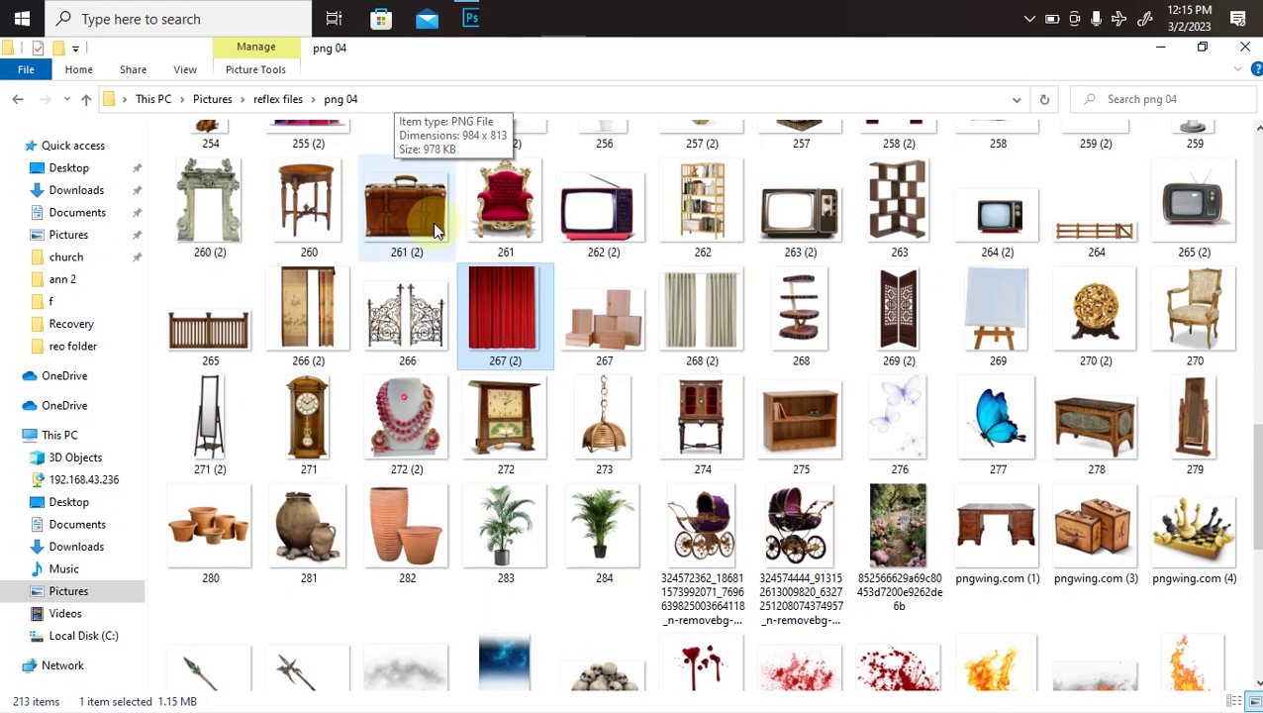
{"action": "left_click_drag", "start_coordinate": [488, 319], "coordinate": [485, 380]}
{"action": "left_click_drag", "start_coordinate": [449, 297], "coordinate": [441, 395]}
{"action": "key", "text": "Return"}
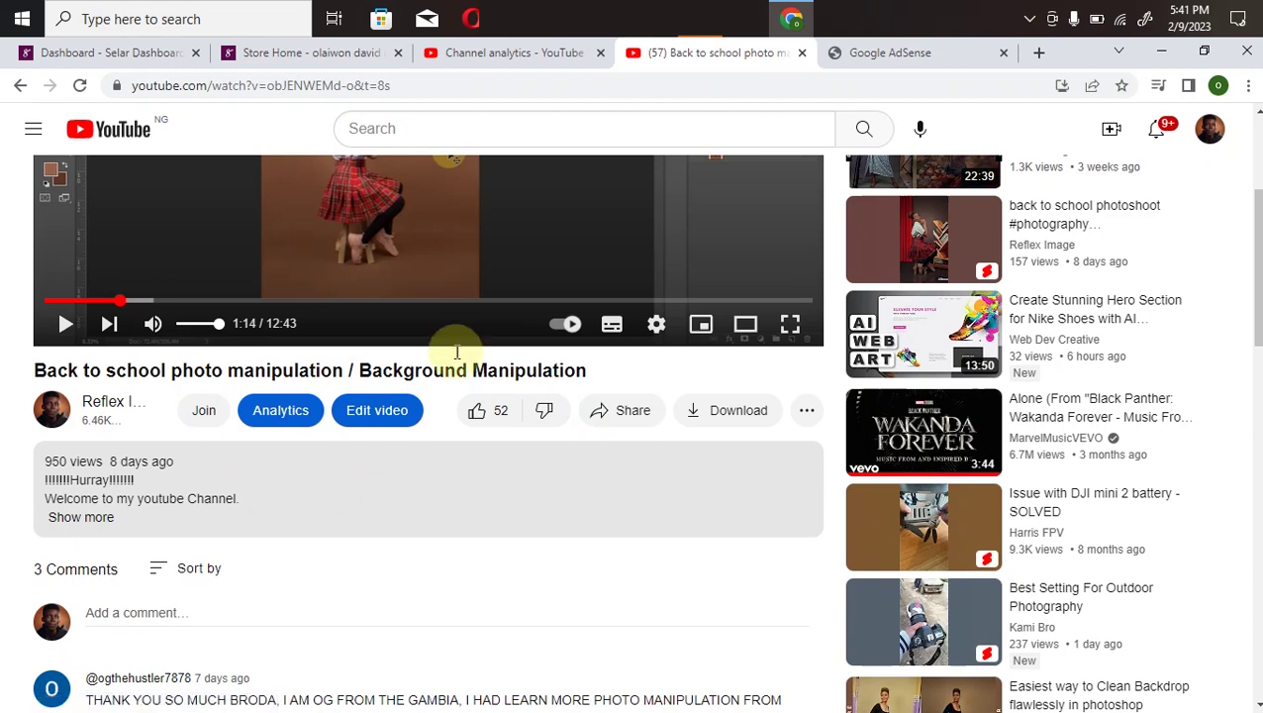
Expand the description of the YouTube video "Back to school photo manipulation / Background Manipulation" and review its links
{"action": "scroll", "coordinate": [1249, 273], "scroll_direction": "up", "scroll_amount": 1}
{"action": "scroll", "coordinate": [692, 346], "scroll_direction": "down", "scroll_amount": 2}
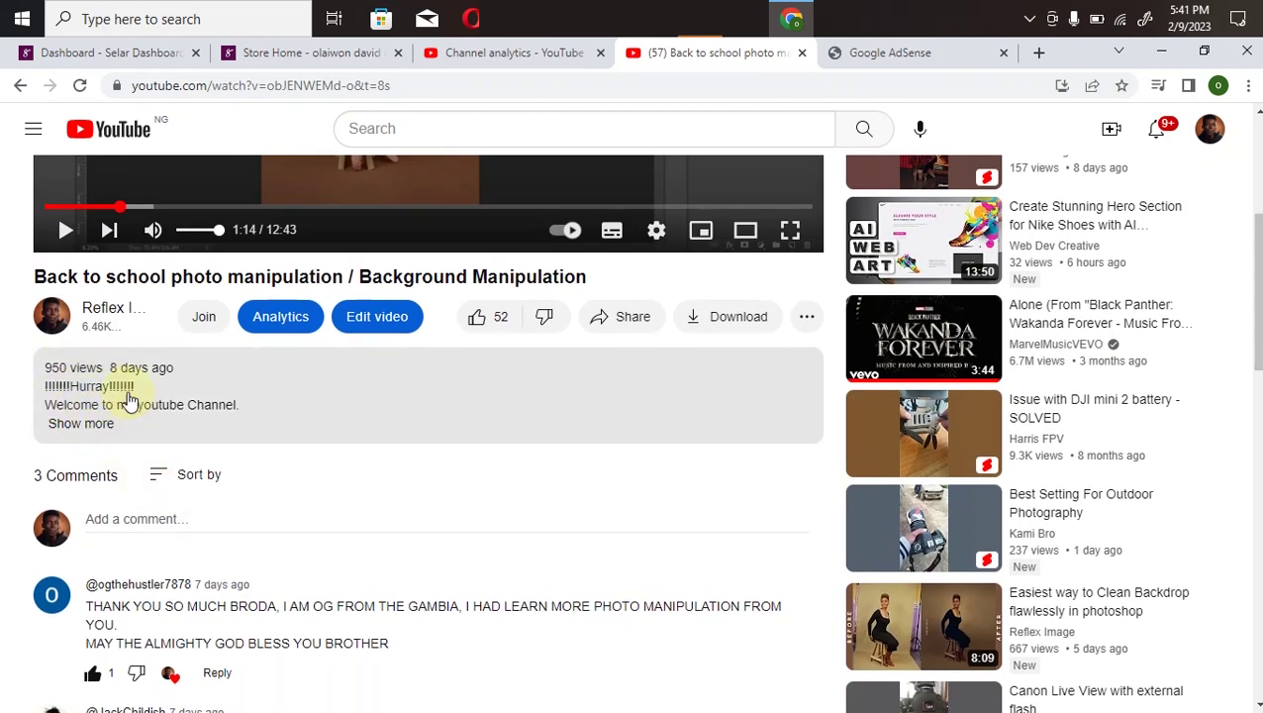
{"action": "left_click", "coordinate": [80, 425]}
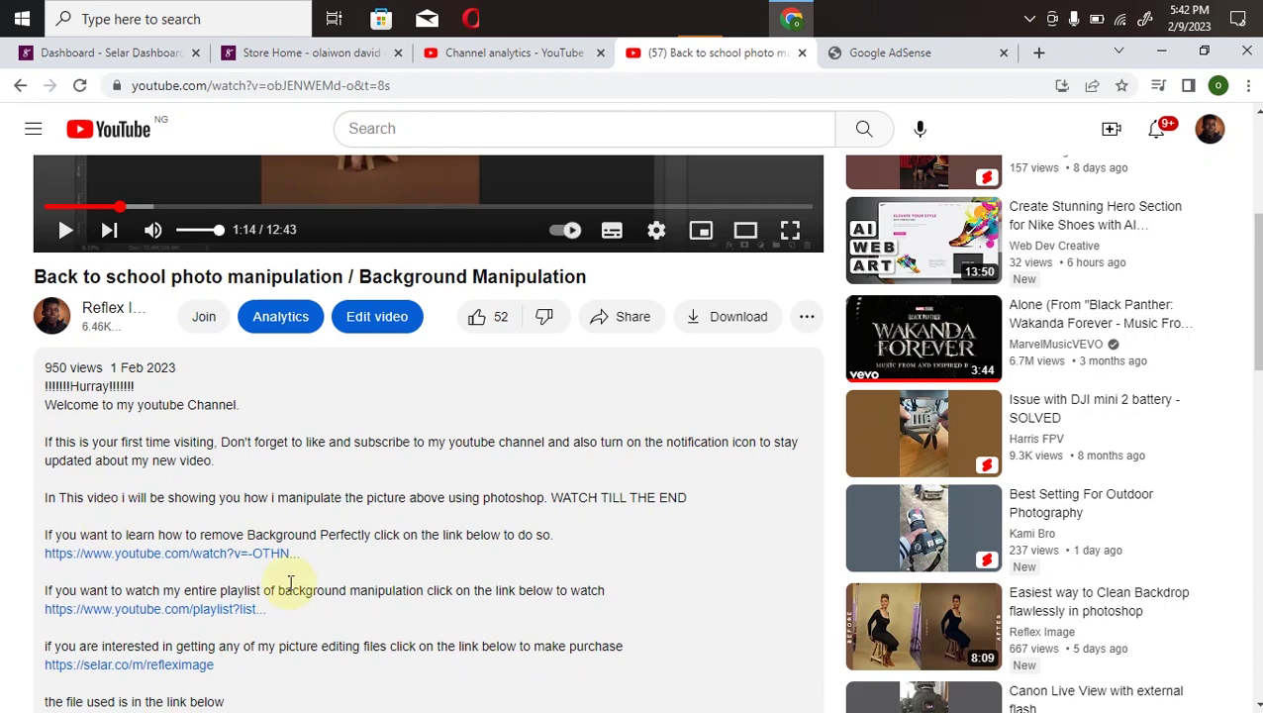
{"action": "scroll", "coordinate": [1020, 415], "scroll_direction": "down", "scroll_amount": 5}
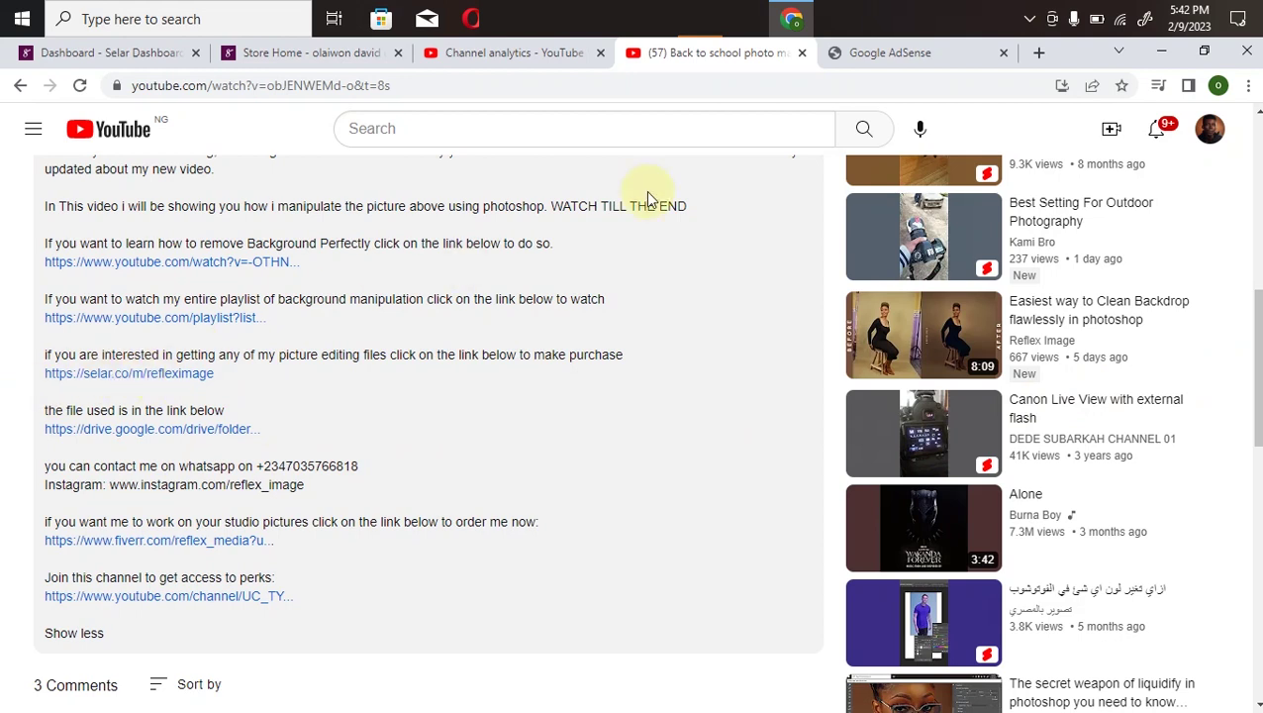
Switch to the Selar store page and look through its featured products, overlay packs, LUTs and PNG file listings
{"action": "left_click", "coordinate": [272, 54]}
{"action": "scroll", "coordinate": [591, 410], "scroll_direction": "down", "scroll_amount": 3}
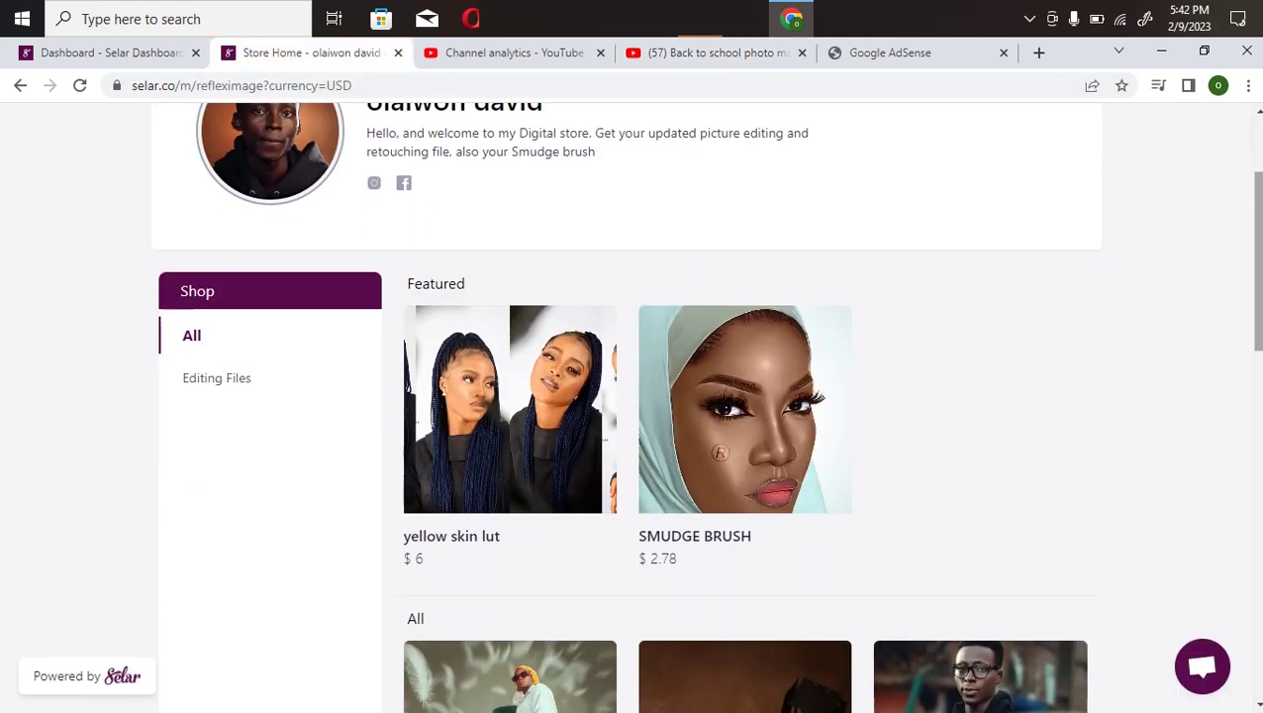
{"action": "scroll", "coordinate": [592, 411], "scroll_direction": "up", "scroll_amount": 1}
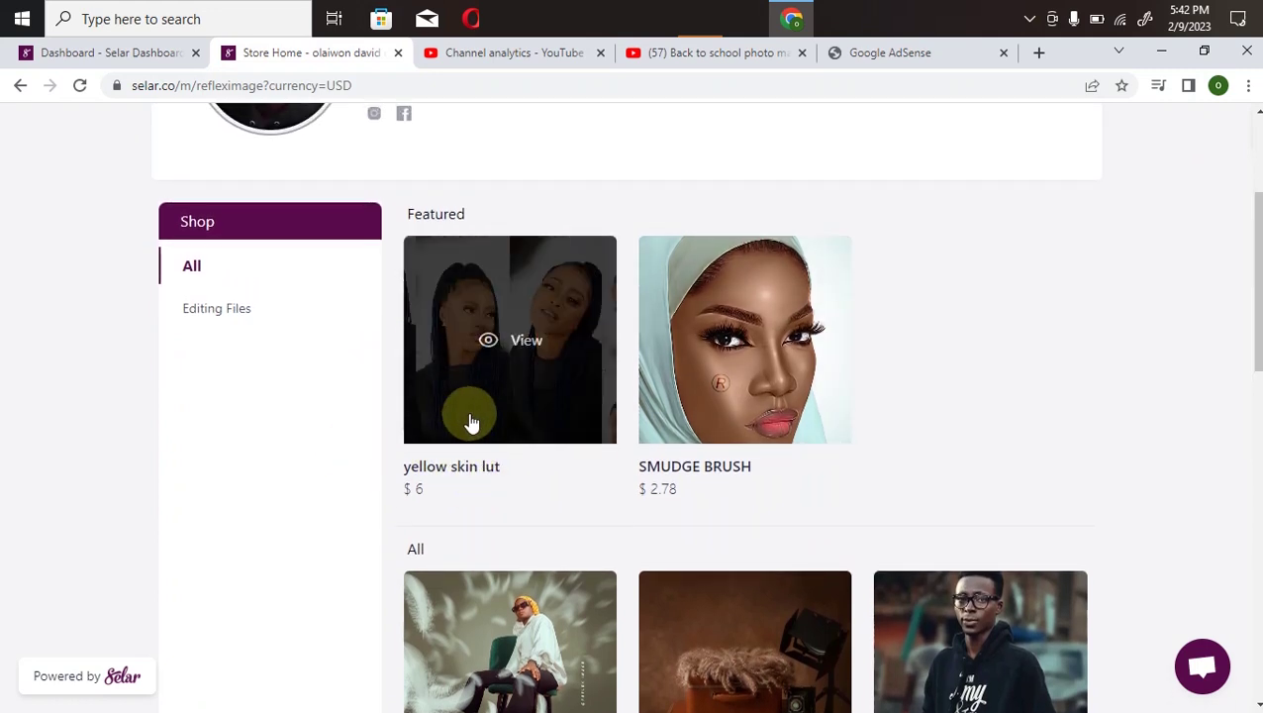
{"action": "left_click_drag", "start_coordinate": [1257, 289], "coordinate": [1257, 364]}
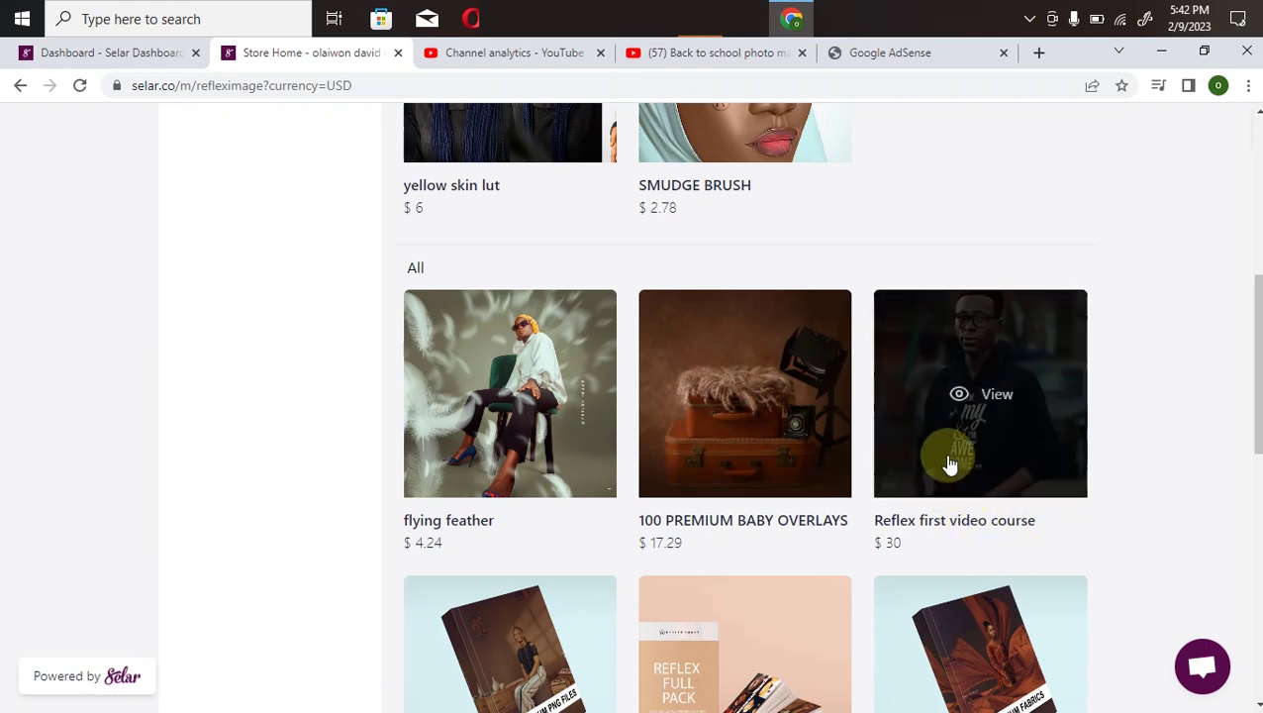
{"action": "scroll", "coordinate": [510, 396], "scroll_direction": "down", "scroll_amount": 4}
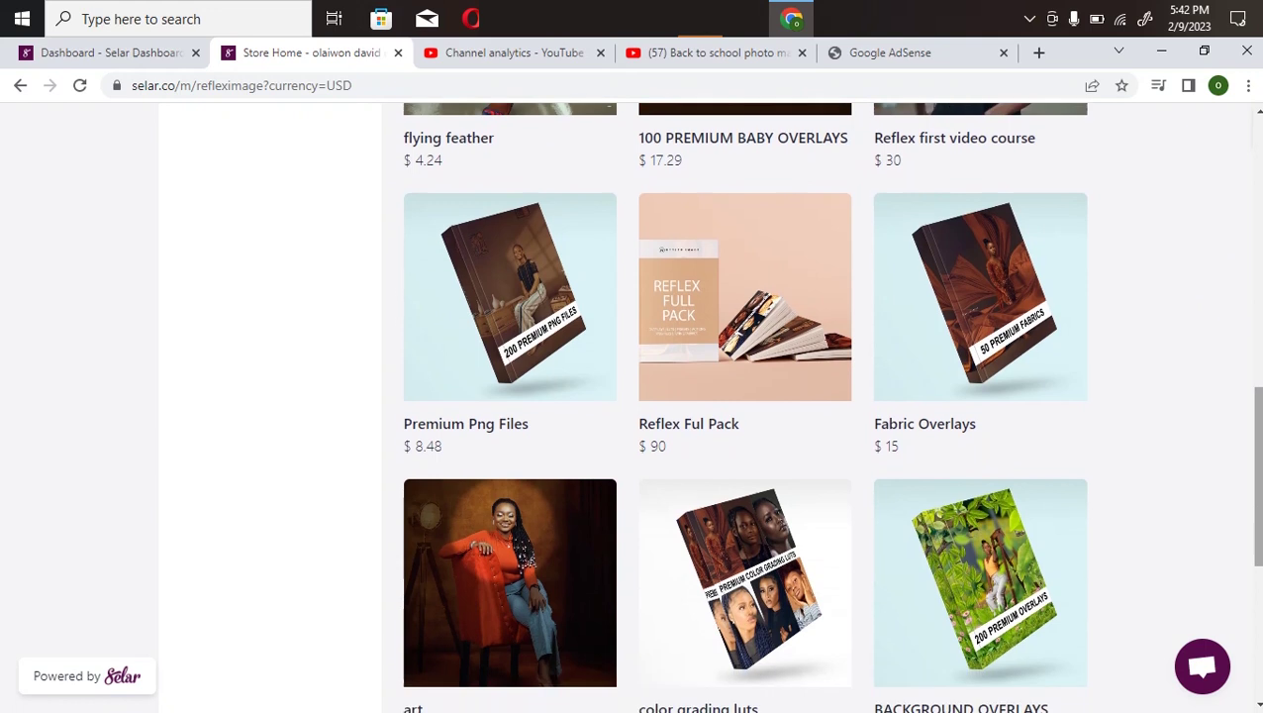
{"action": "scroll", "coordinate": [534, 361], "scroll_direction": "up", "scroll_amount": 1}
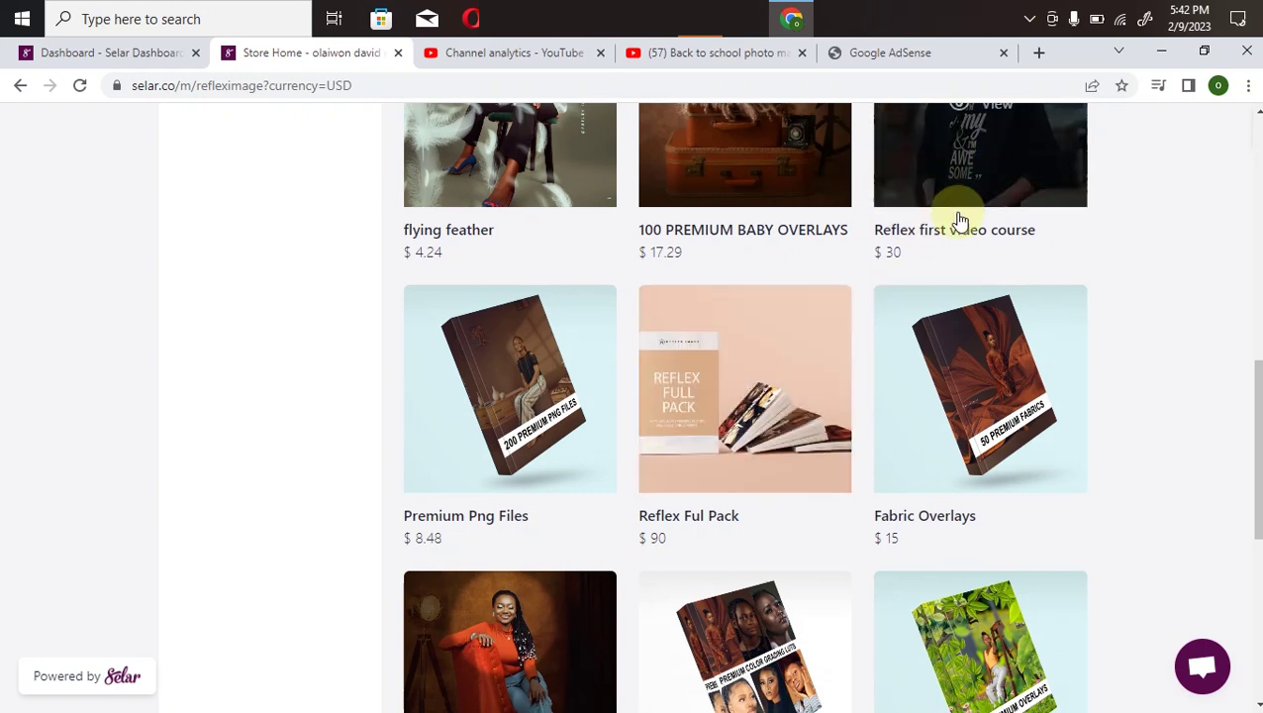
{"action": "mouse_move", "coordinate": [975, 488]}
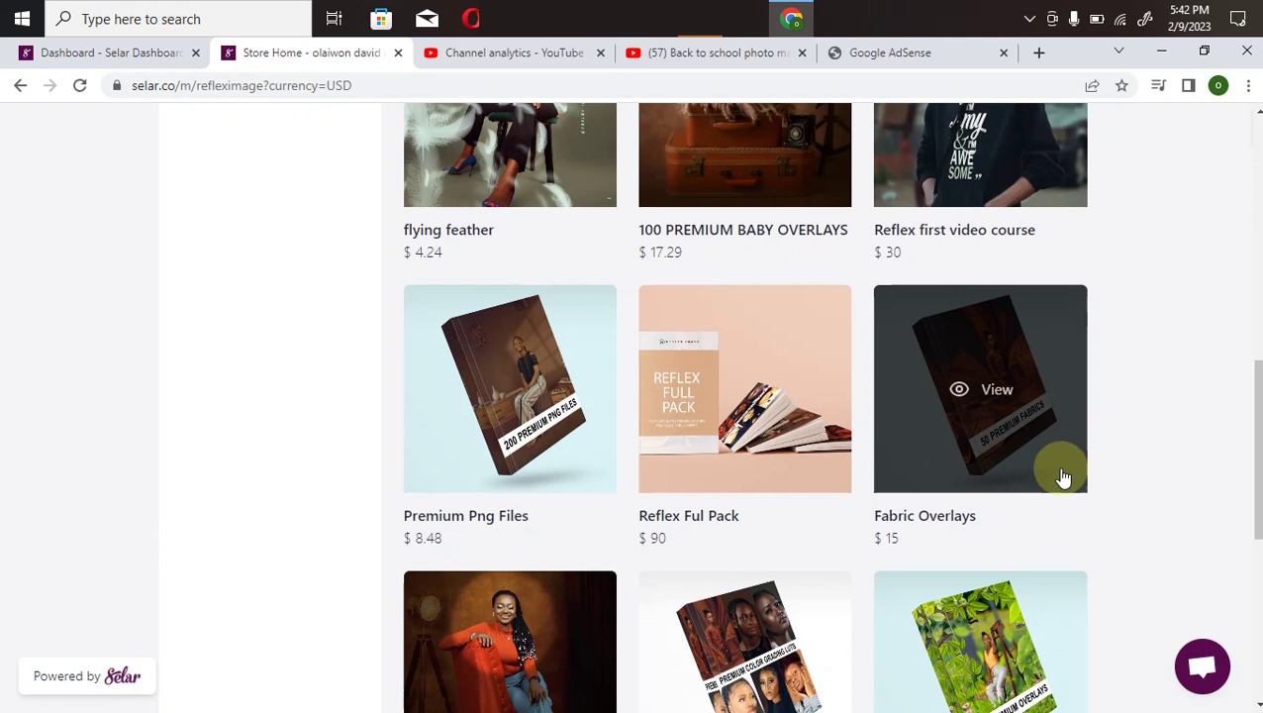
{"action": "left_click_drag", "start_coordinate": [1243, 408], "coordinate": [1243, 493]}
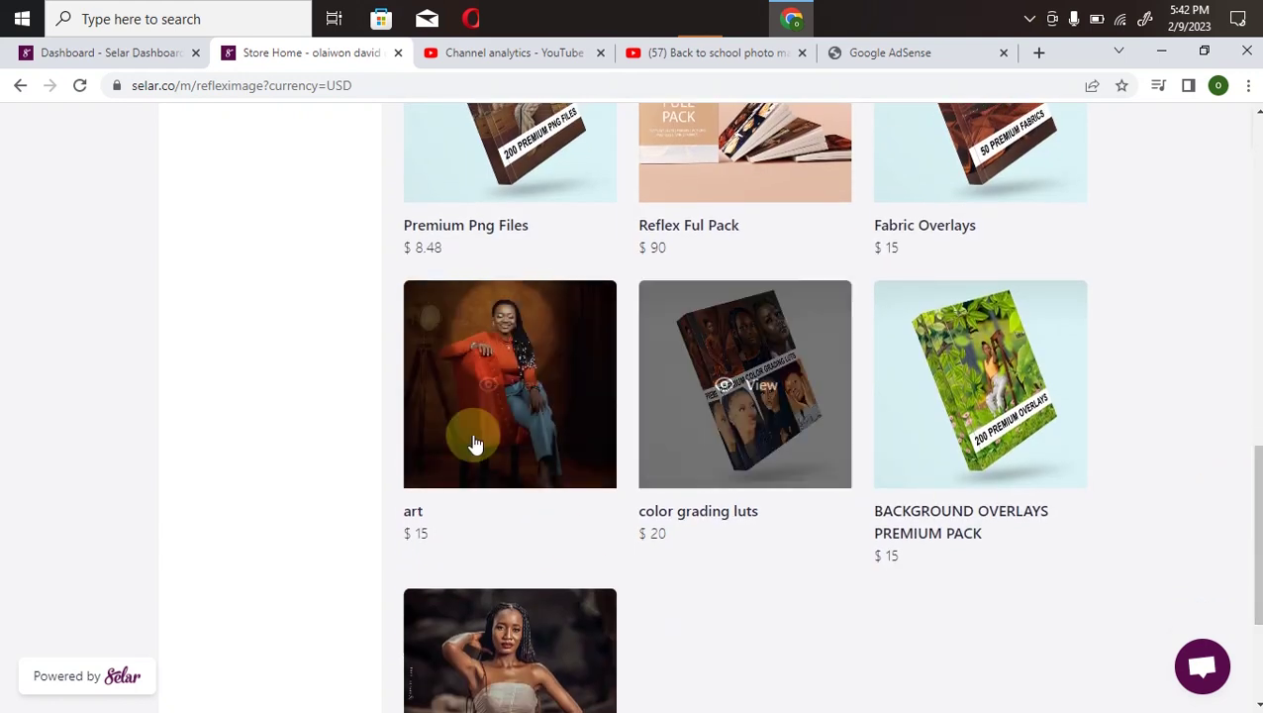
{"action": "mouse_move", "coordinate": [436, 442]}
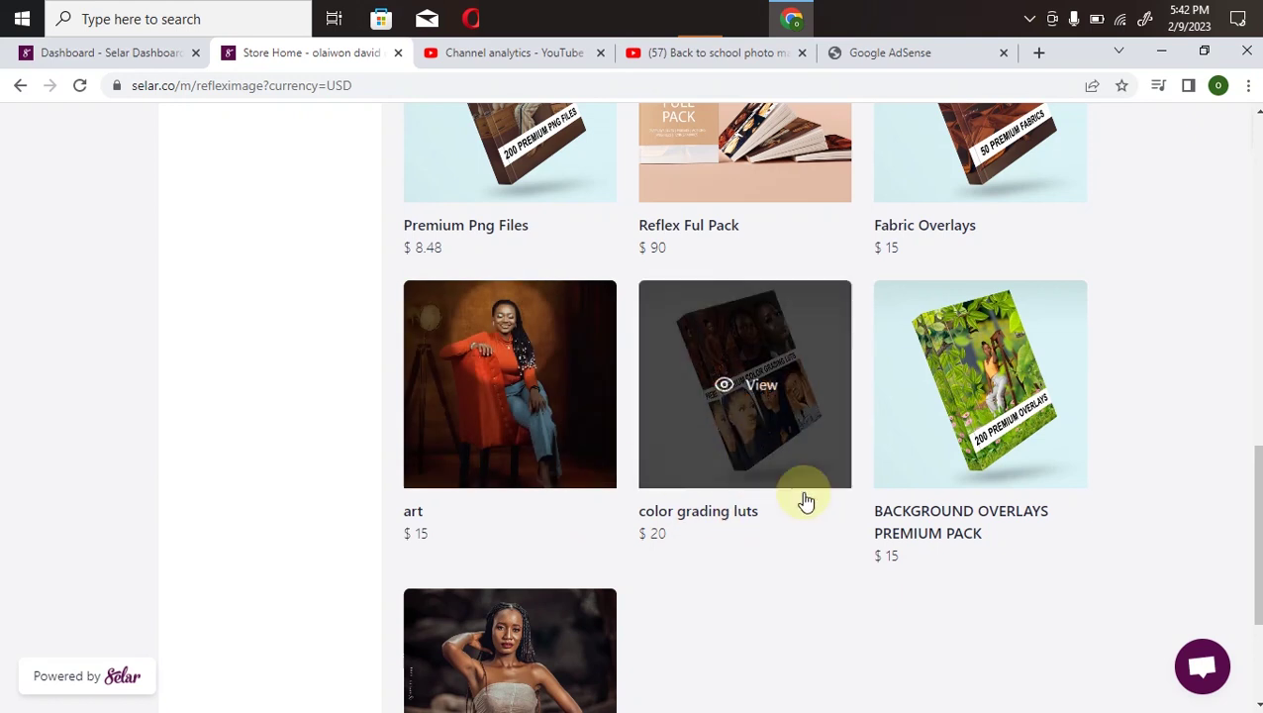
{"action": "mouse_move", "coordinate": [1000, 480]}
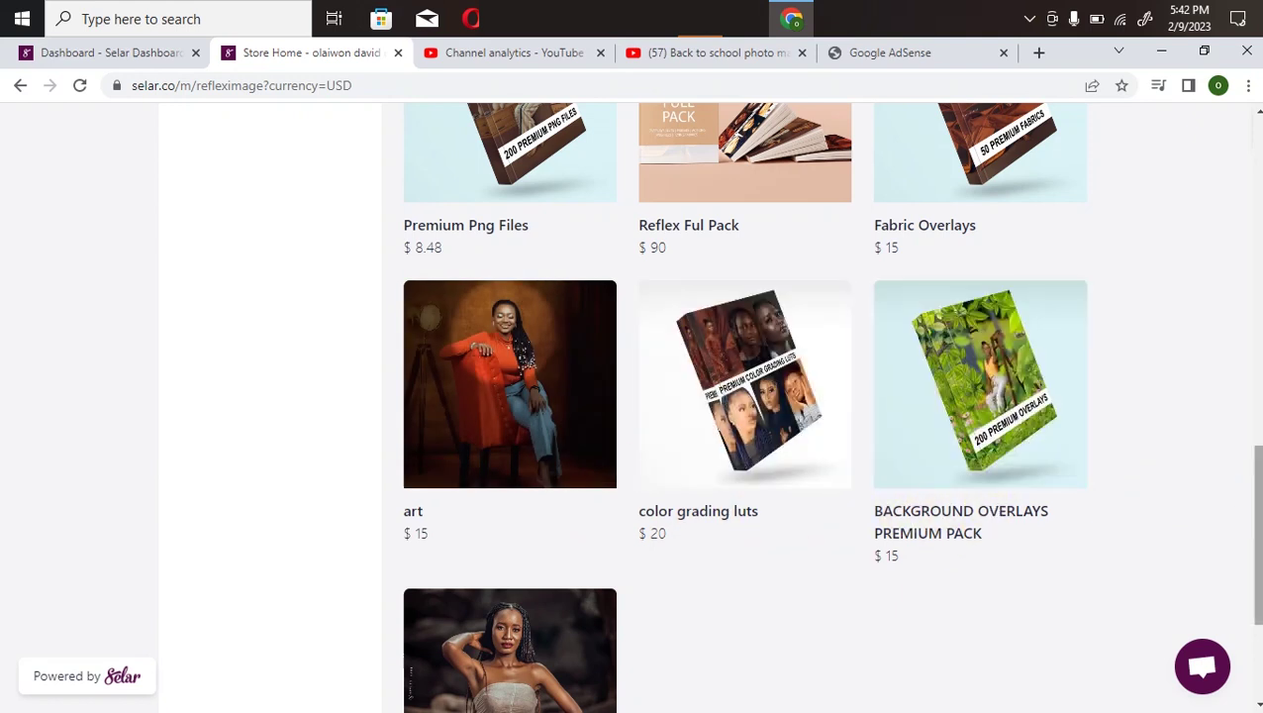
{"action": "scroll", "coordinate": [713, 525], "scroll_direction": "down", "scroll_amount": 3}
{"action": "scroll", "coordinate": [633, 396], "scroll_direction": "up", "scroll_amount": 15}
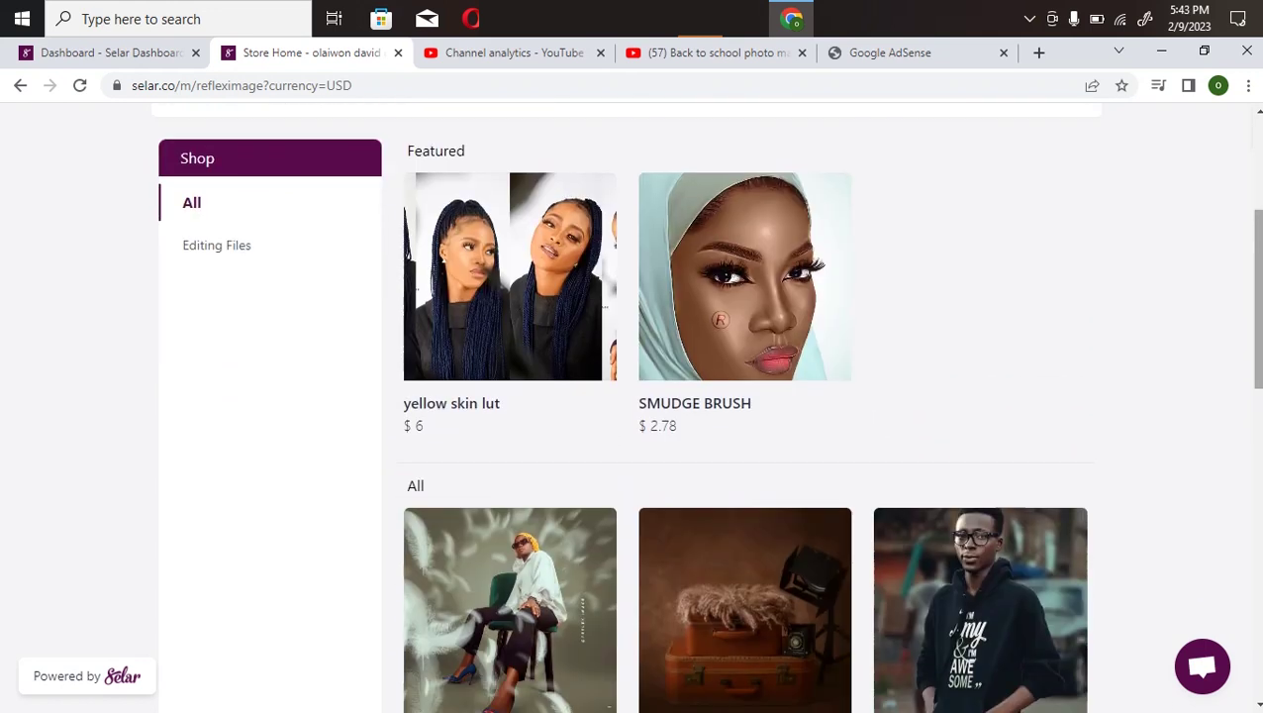
{"action": "scroll", "coordinate": [633, 396], "scroll_direction": "down", "scroll_amount": 10}
{"action": "scroll", "coordinate": [633, 396], "scroll_direction": "down", "scroll_amount": 3}
{"action": "scroll", "coordinate": [634, 396], "scroll_direction": "up", "scroll_amount": 8}
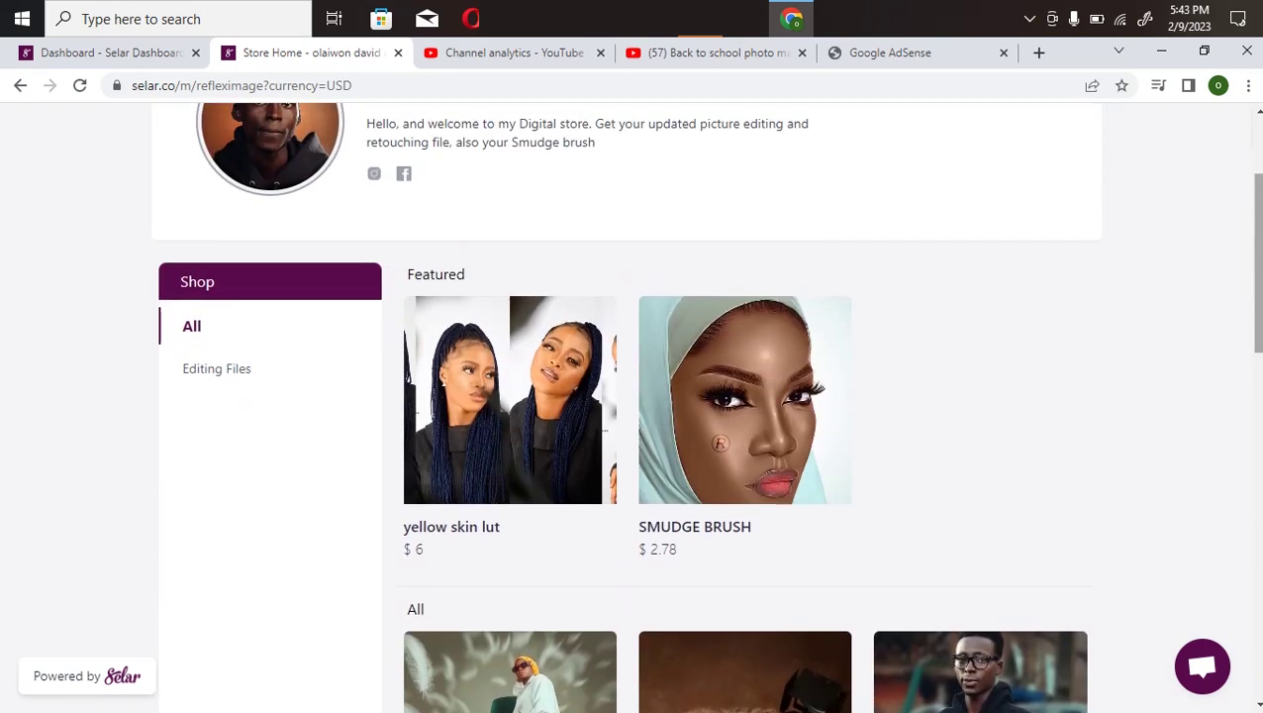
Check the currencies offered by the Selar store and close the list without changing the currency
{"action": "scroll", "coordinate": [1125, 248], "scroll_direction": "up", "scroll_amount": 3}
{"action": "left_click", "coordinate": [886, 147]}
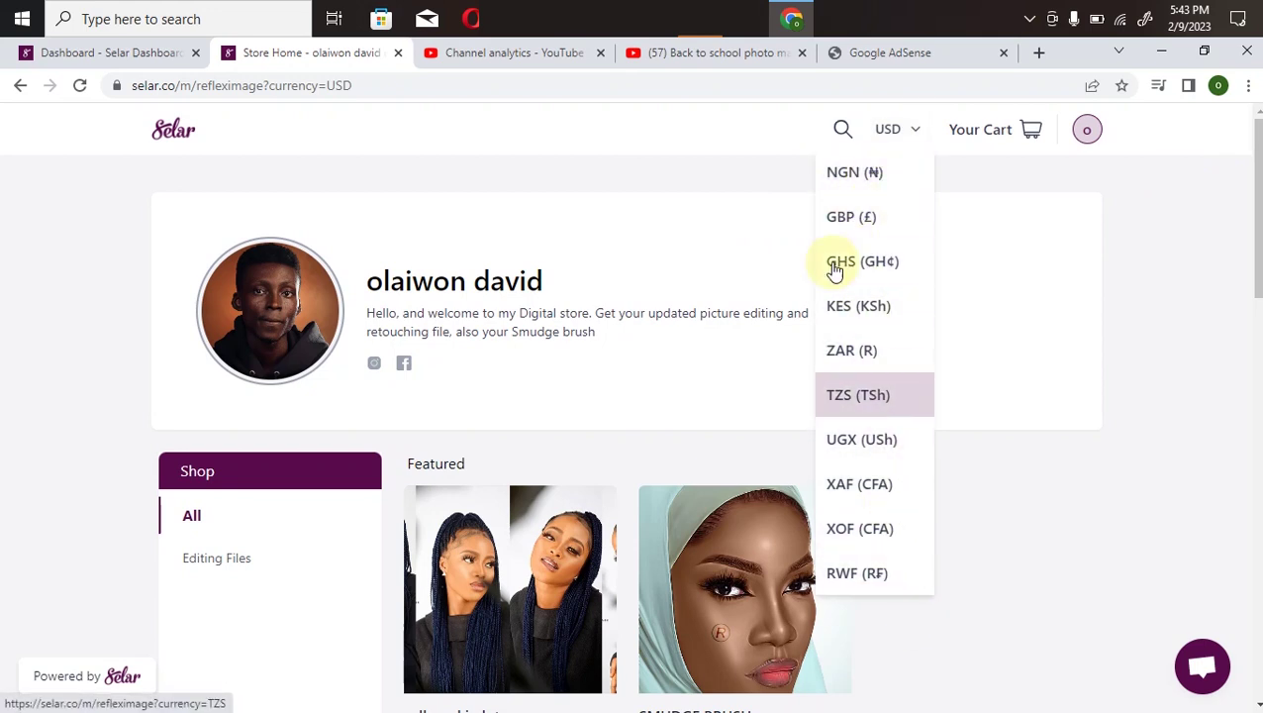
{"action": "left_click", "coordinate": [987, 288]}
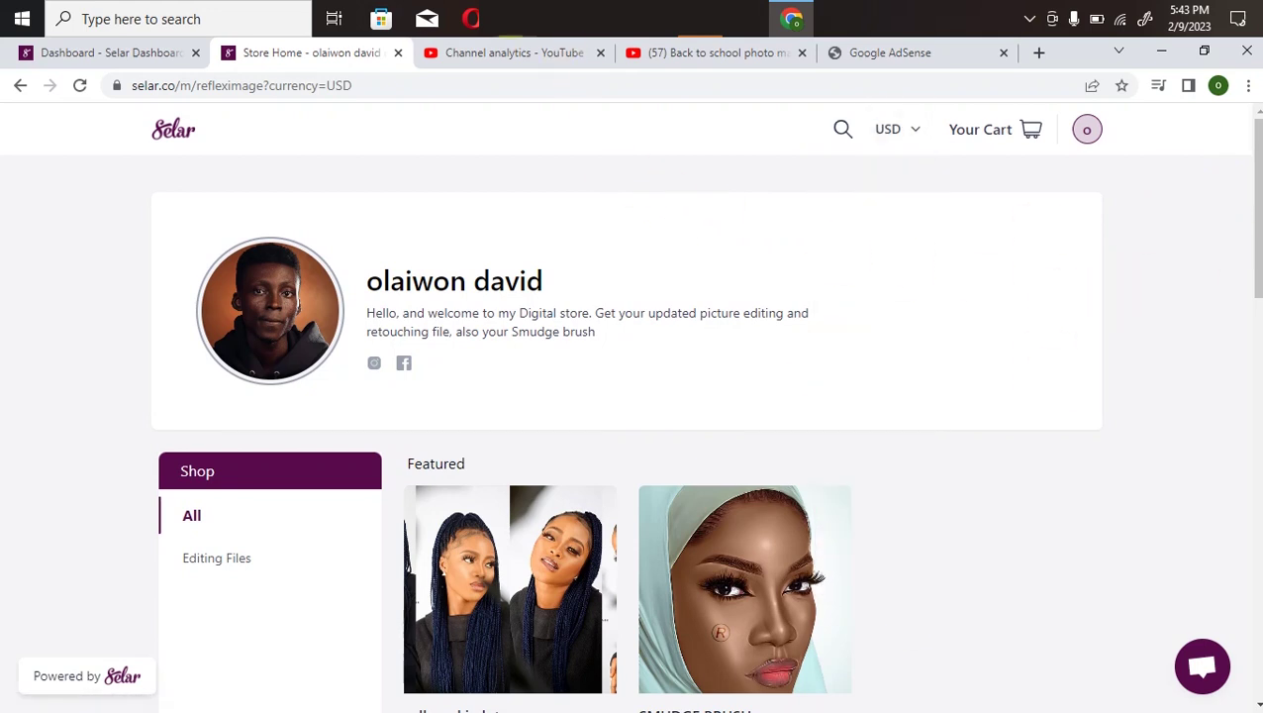
Switch to File Explorer, look through the nested 80-Number-Balloons-Photo-Overlays folder and go back up to reflex files
{"action": "mouse_move", "coordinate": [516, 19]}
{"action": "left_click", "coordinate": [433, 158]}
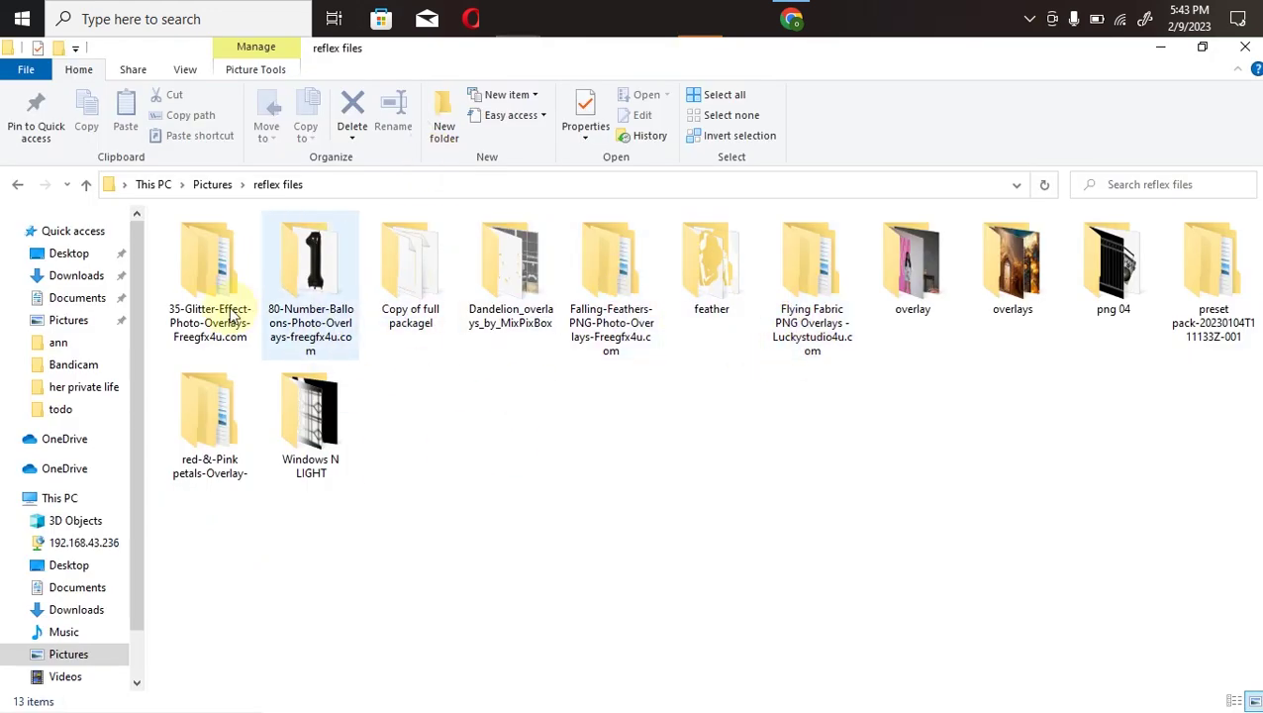
{"action": "double_click", "coordinate": [312, 337]}
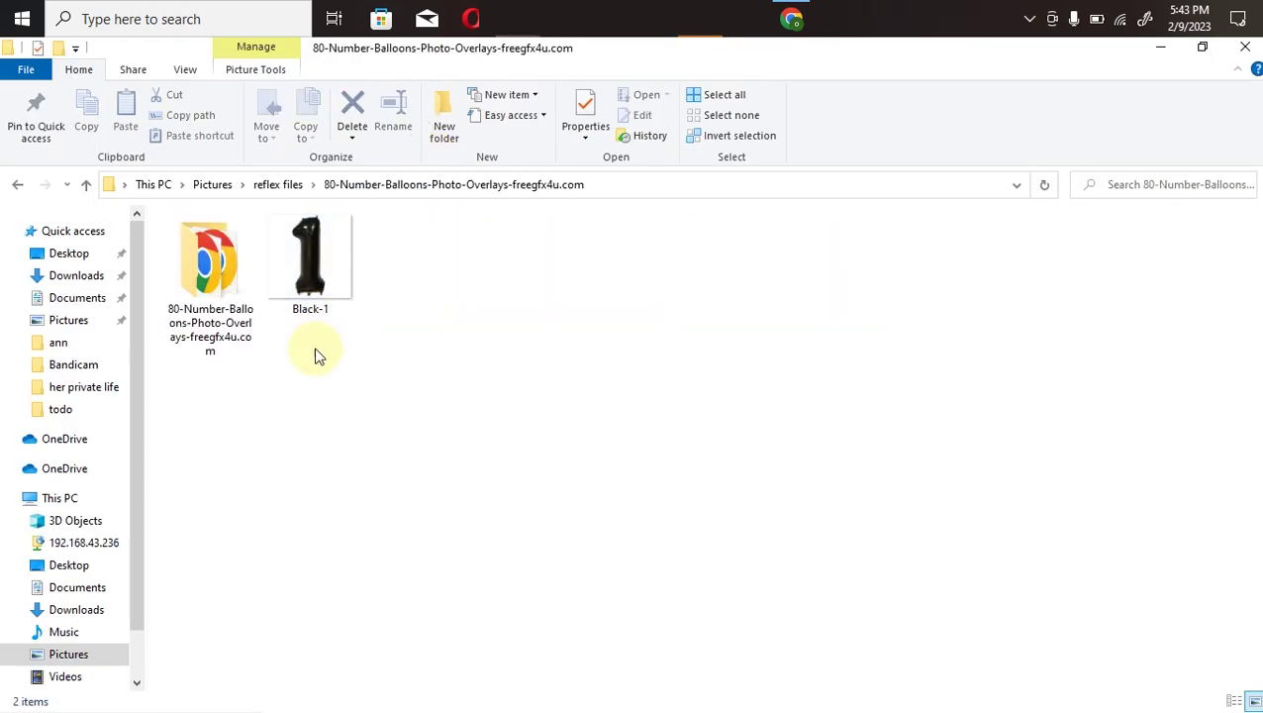
{"action": "double_click", "coordinate": [226, 293]}
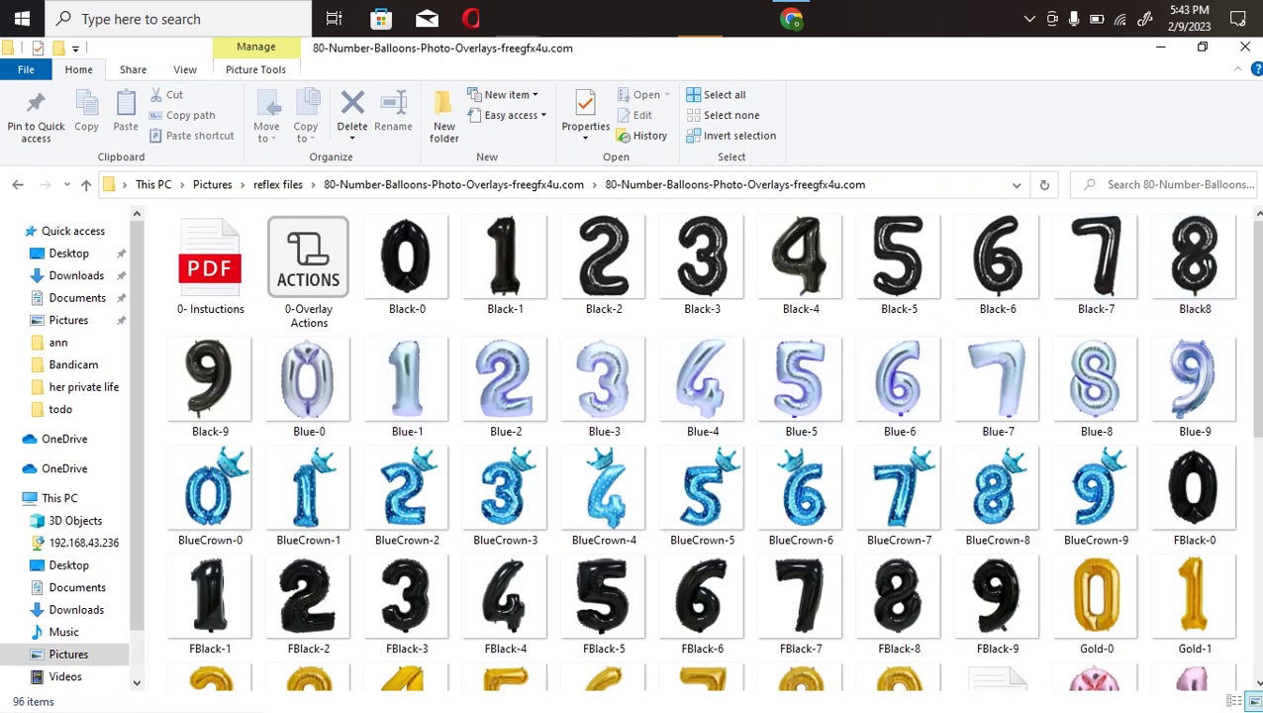
{"action": "scroll", "coordinate": [1138, 336], "scroll_direction": "down", "scroll_amount": 1}
{"action": "scroll", "coordinate": [1088, 341], "scroll_direction": "down", "scroll_amount": 5}
{"action": "scroll", "coordinate": [1089, 341], "scroll_direction": "up", "scroll_amount": 5}
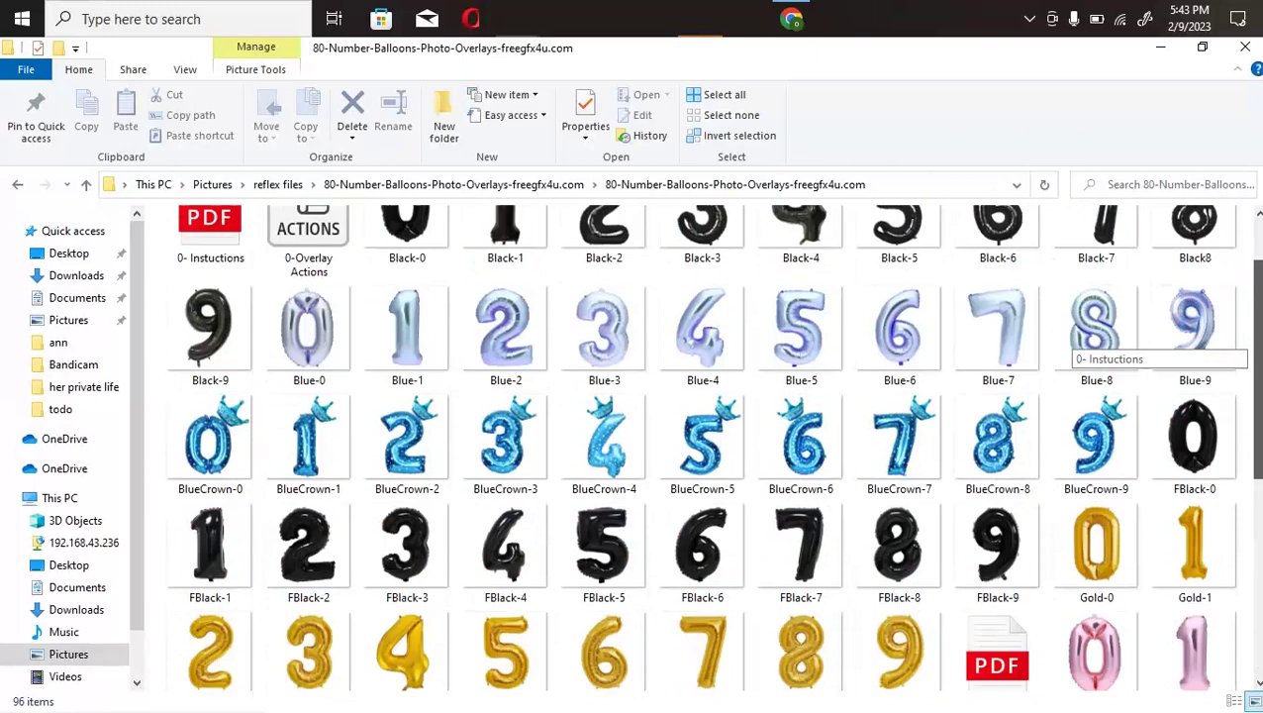
{"action": "scroll", "coordinate": [1247, 288], "scroll_direction": "up", "scroll_amount": 1}
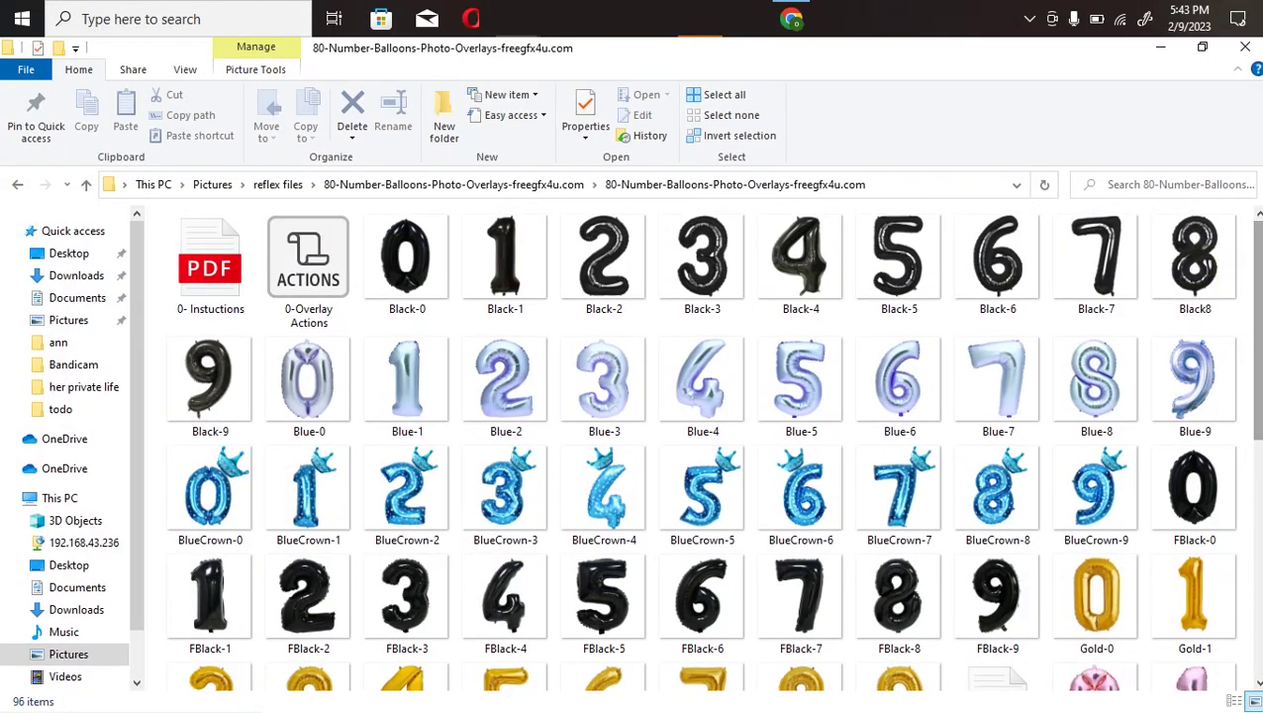
{"action": "scroll", "coordinate": [1247, 288], "scroll_direction": "down", "scroll_amount": 4}
{"action": "scroll", "coordinate": [1247, 277], "scroll_direction": "up", "scroll_amount": 4}
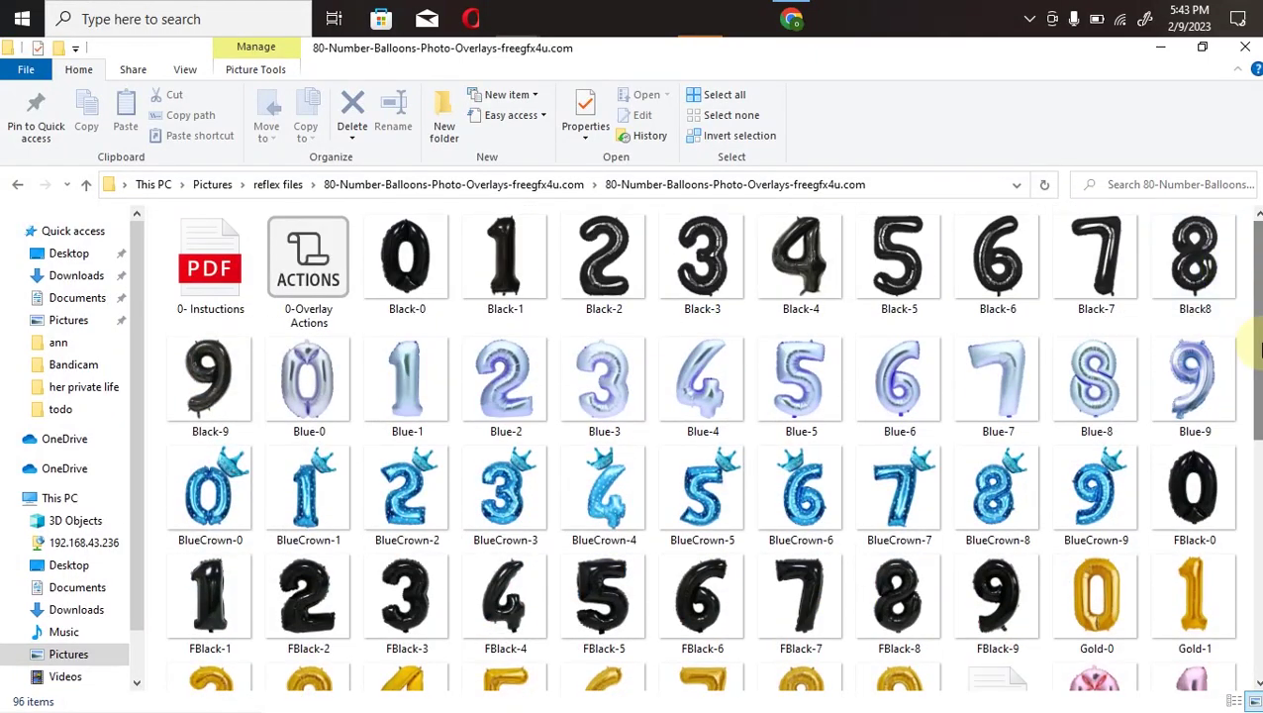
{"action": "left_click", "coordinate": [87, 184]}
{"action": "left_click", "coordinate": [88, 184]}
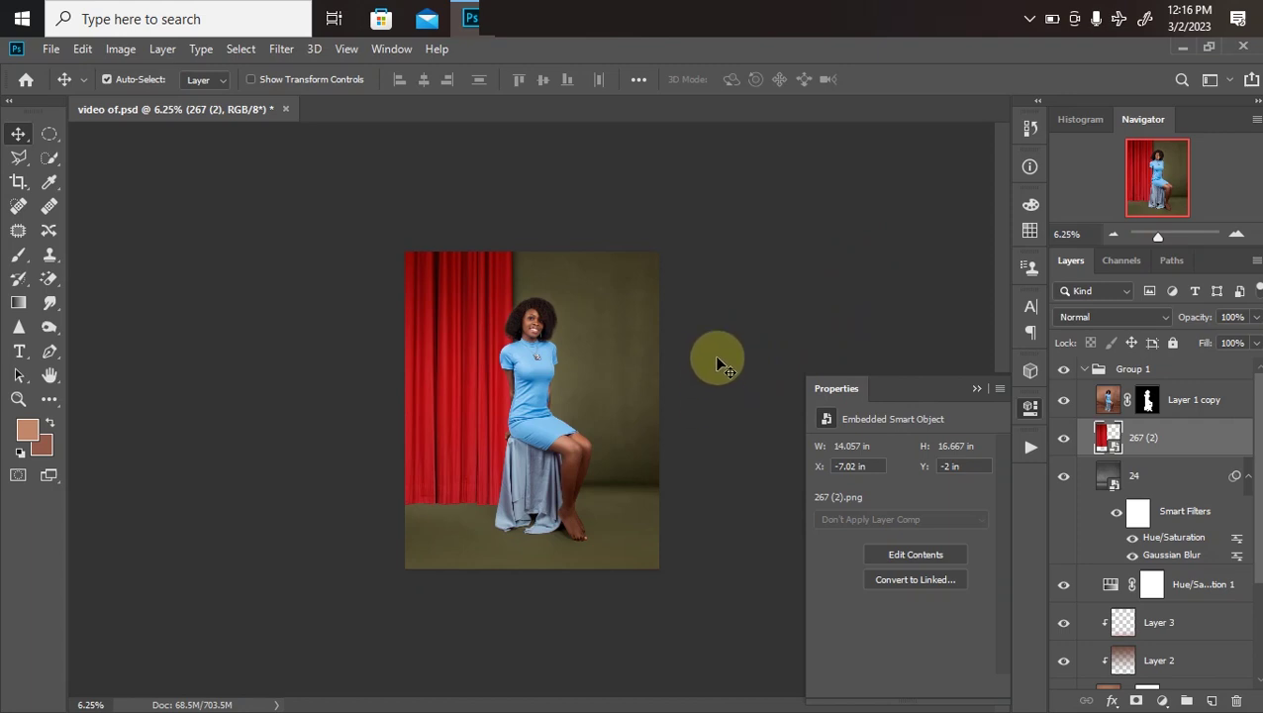
Return to the png 04 folder in File Explorer and locate the potted plant image 186
{"action": "left_click", "coordinate": [429, 443]}
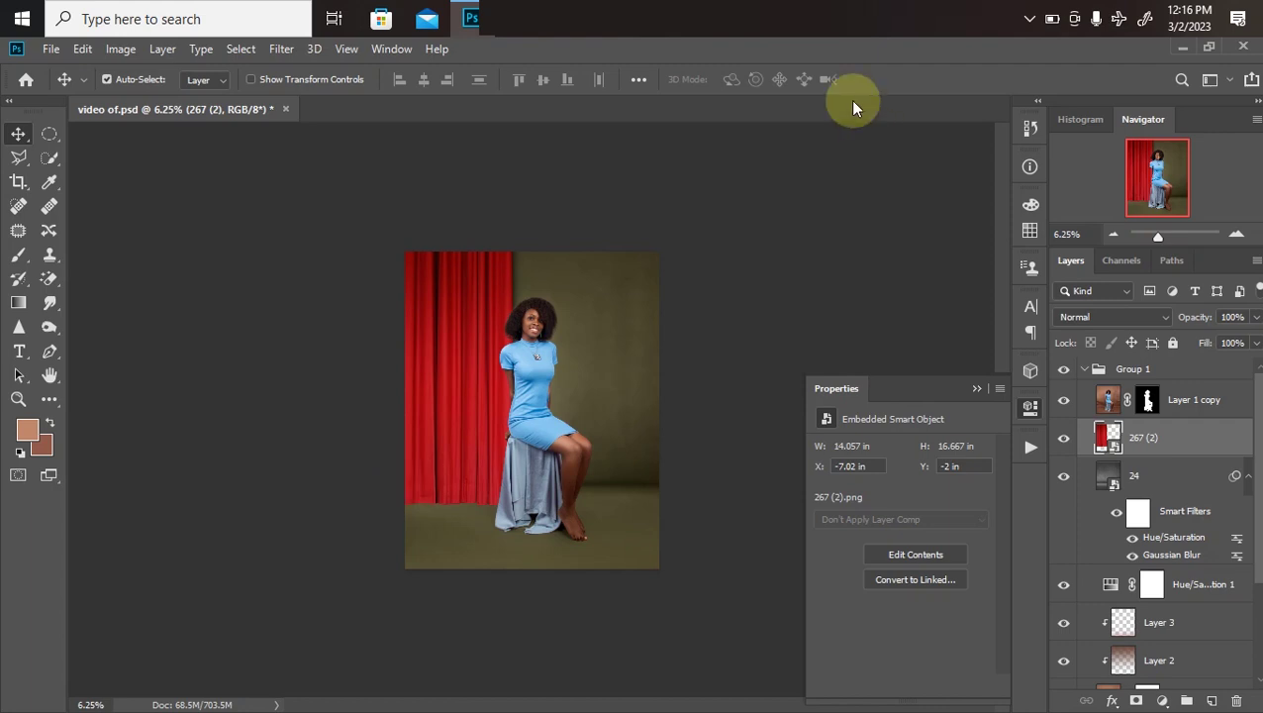
{"action": "left_click", "coordinate": [471, 19]}
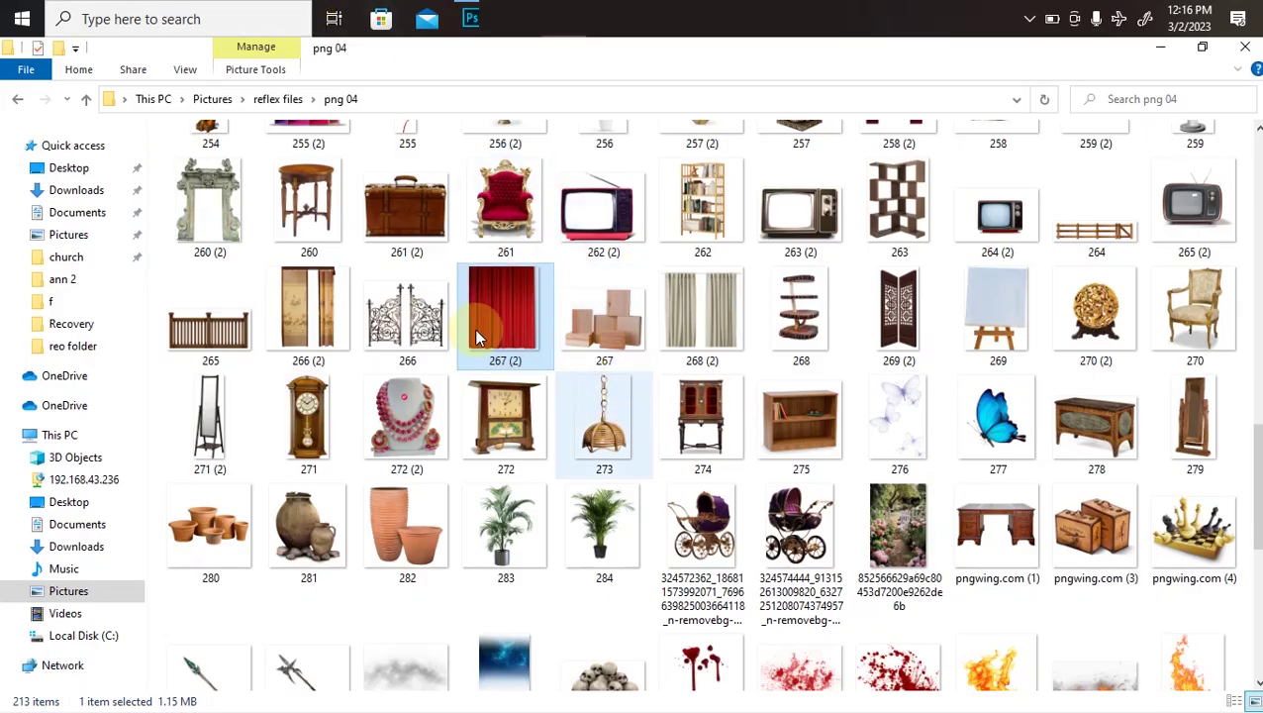
{"action": "scroll", "coordinate": [642, 389], "scroll_direction": "down", "scroll_amount": 6}
{"action": "left_click_drag", "start_coordinate": [651, 525], "coordinate": [626, 306]}
{"action": "scroll", "coordinate": [625, 282], "scroll_direction": "up", "scroll_amount": 2}
{"action": "scroll", "coordinate": [627, 307], "scroll_direction": "up", "scroll_amount": 6}
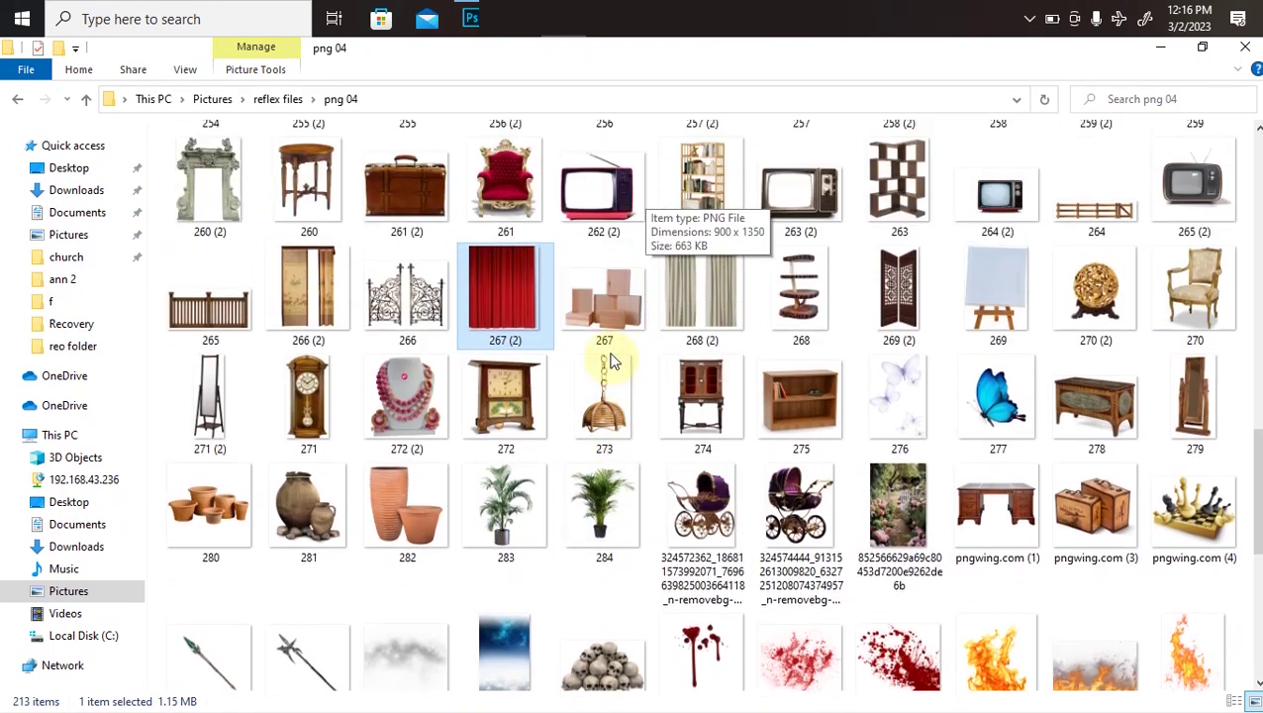
{"action": "scroll", "coordinate": [604, 287], "scroll_direction": "up", "scroll_amount": 6}
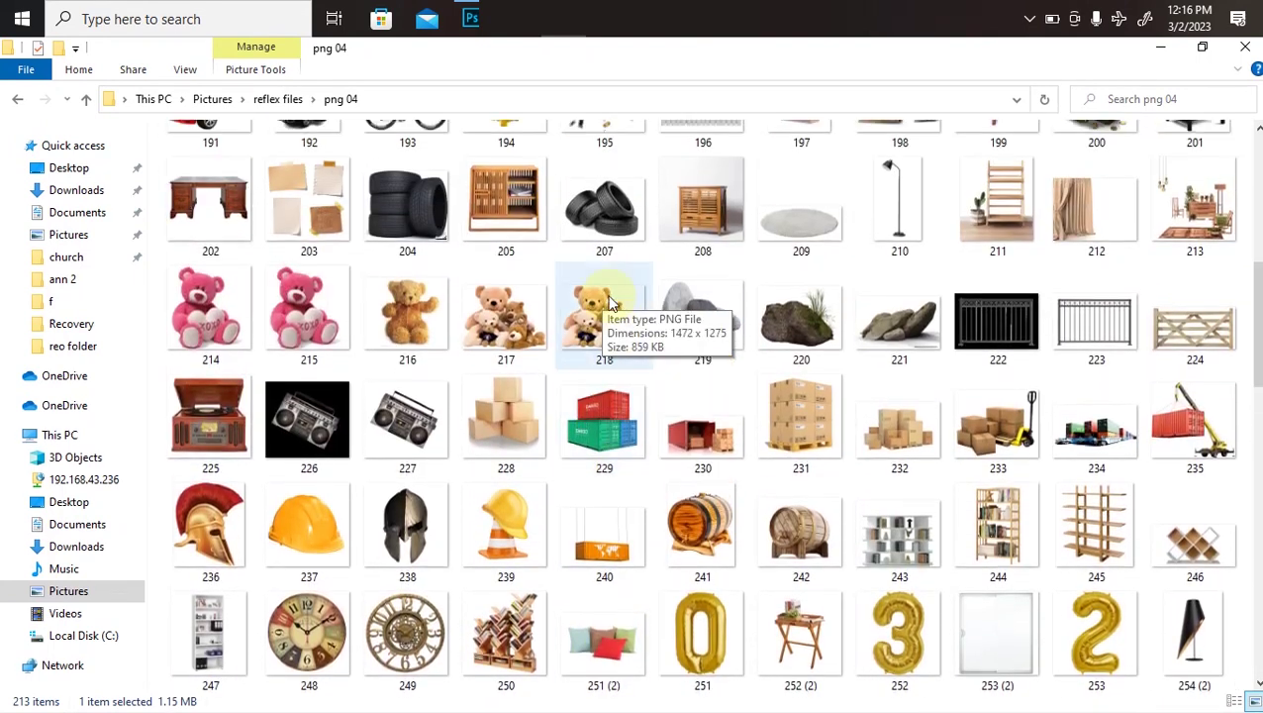
{"action": "scroll", "coordinate": [604, 297], "scroll_direction": "up", "scroll_amount": 1}
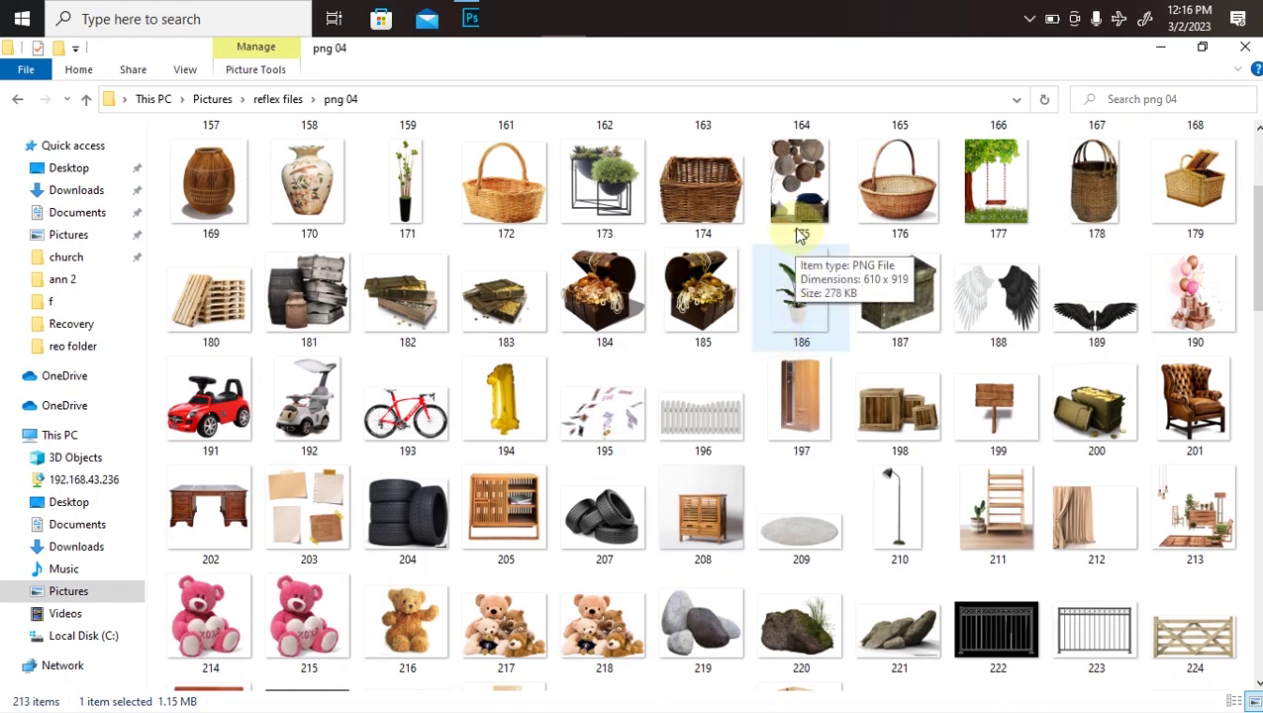
Place image 186 from the png 04 folder into the portrait, scale it to about 81%, and position the plant left of the woman
{"action": "left_click_drag", "start_coordinate": [788, 315], "coordinate": [407, 386]}
{"action": "left_click_drag", "start_coordinate": [604, 296], "coordinate": [572, 347]}
{"action": "left_click_drag", "start_coordinate": [502, 389], "coordinate": [441, 471]}
{"action": "left_click_drag", "start_coordinate": [505, 388], "coordinate": [513, 379]}
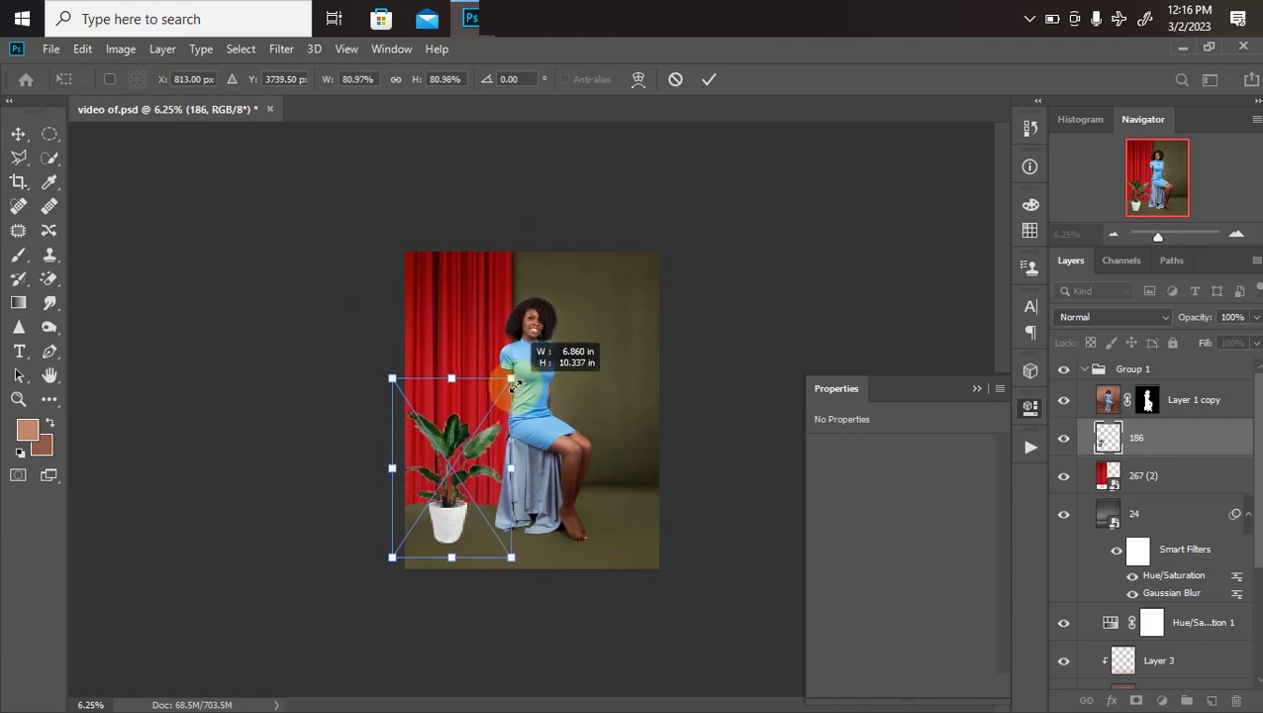
{"action": "left_click_drag", "start_coordinate": [403, 436], "coordinate": [476, 473]}
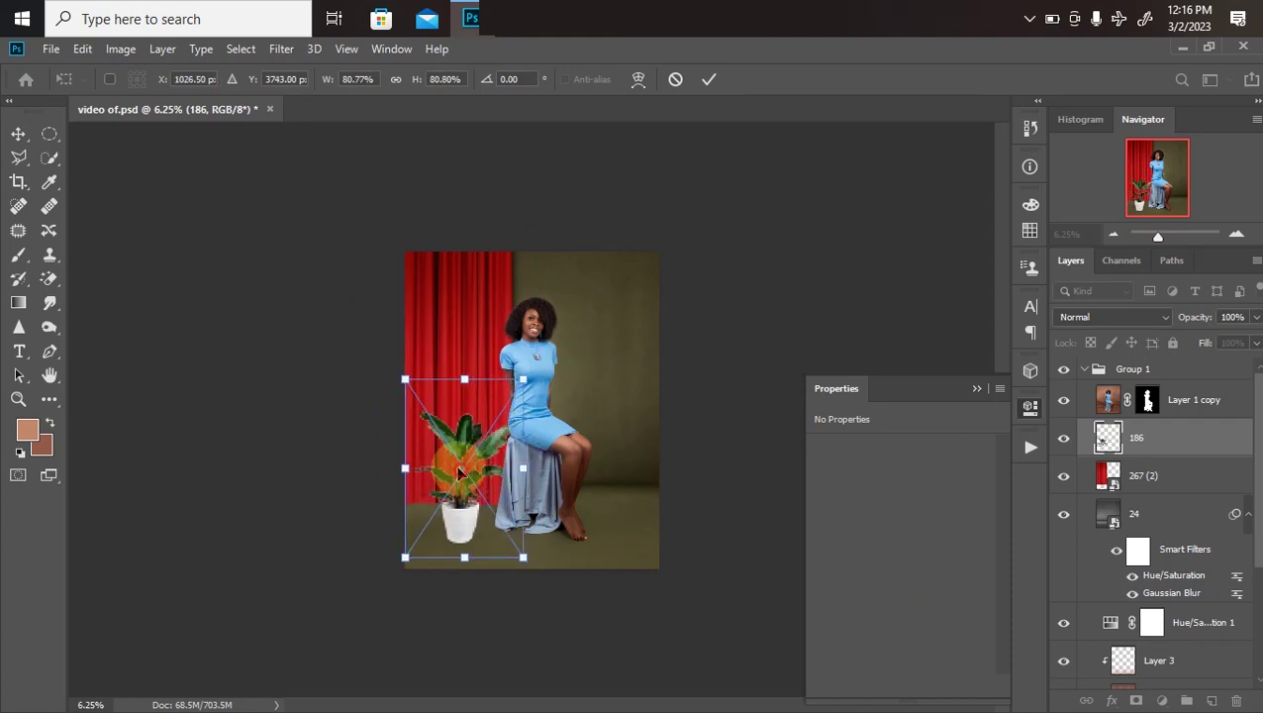
Nudge the placed potted plant slightly upward on the floor and commit its transformation
{"action": "key", "text": "Up"}
{"action": "key", "text": "Up"}
{"action": "key", "text": "Up"}
{"action": "key", "text": "Up"}
{"action": "key", "text": "Up"}
{"action": "key", "text": "Up"}
{"action": "key", "text": "Up"}
{"action": "key", "text": "Up"}
{"action": "left_click", "coordinate": [544, 653]}
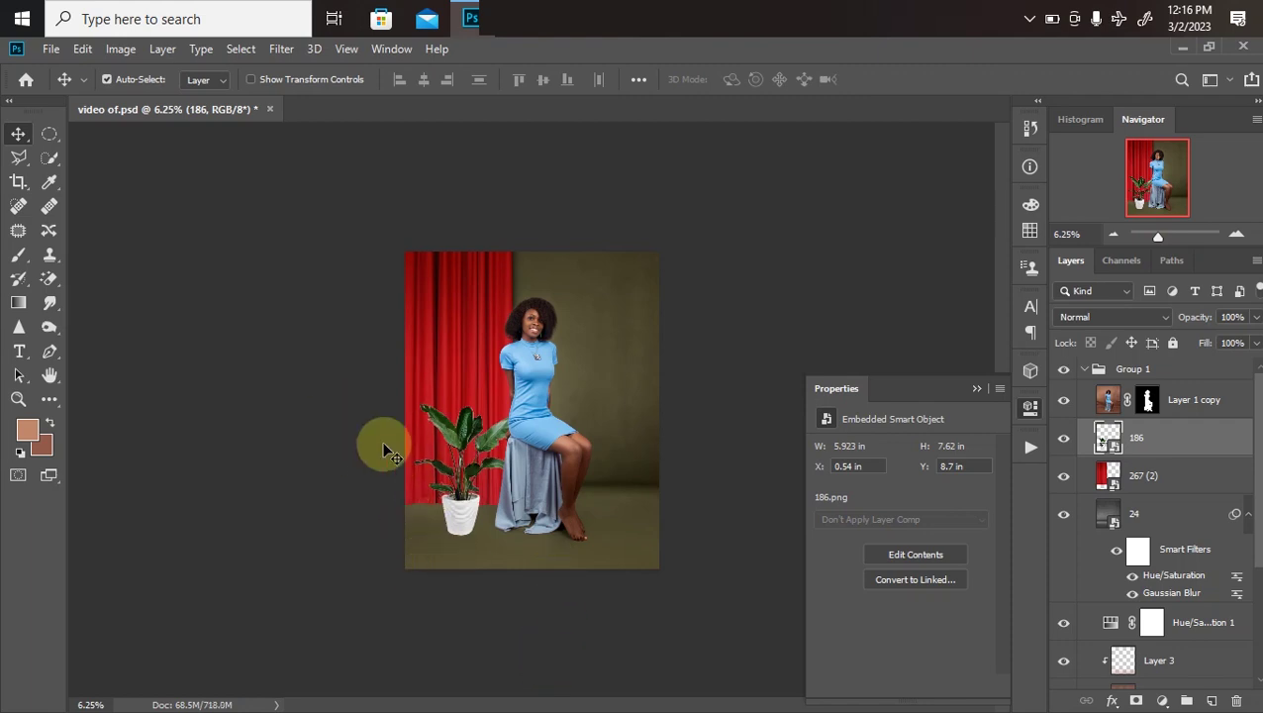
Move the plant layer 186 above Layer 1 copy so its leaves overlap the woman and stool
{"action": "left_click", "coordinate": [447, 463]}
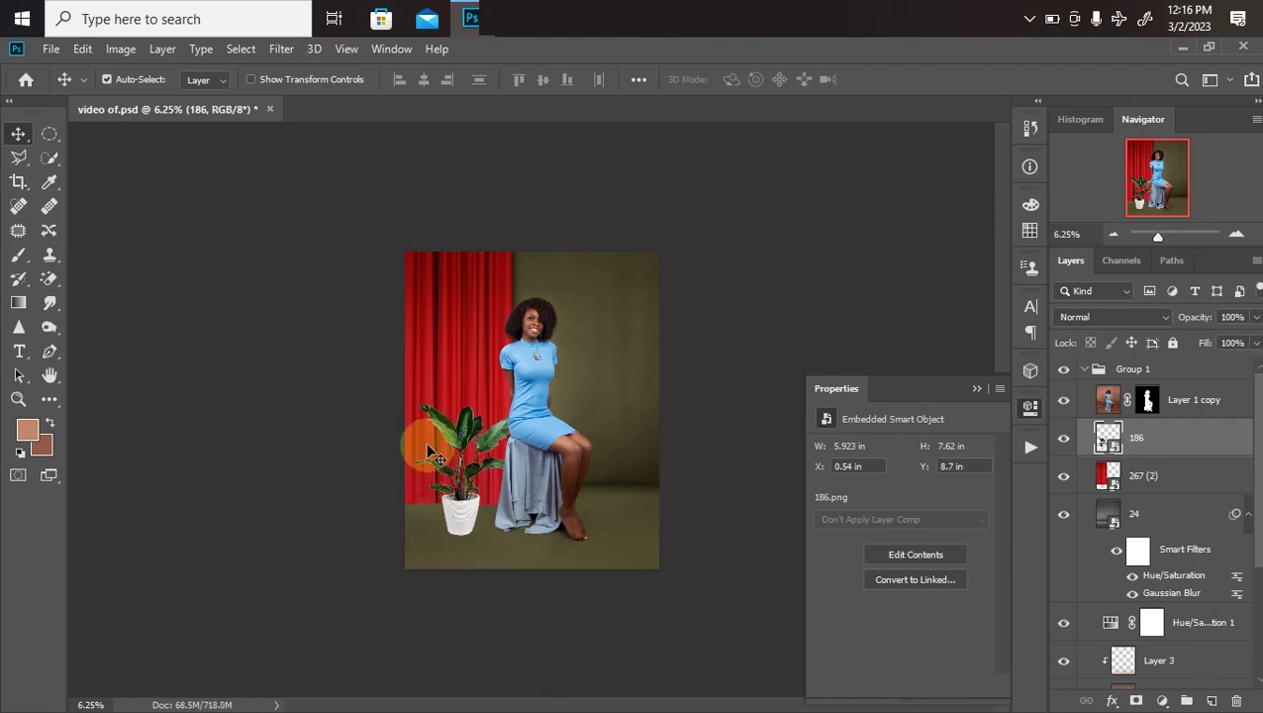
{"action": "left_click_drag", "start_coordinate": [484, 492], "coordinate": [482, 478]}
{"action": "key", "text": "ctrl+plus"}
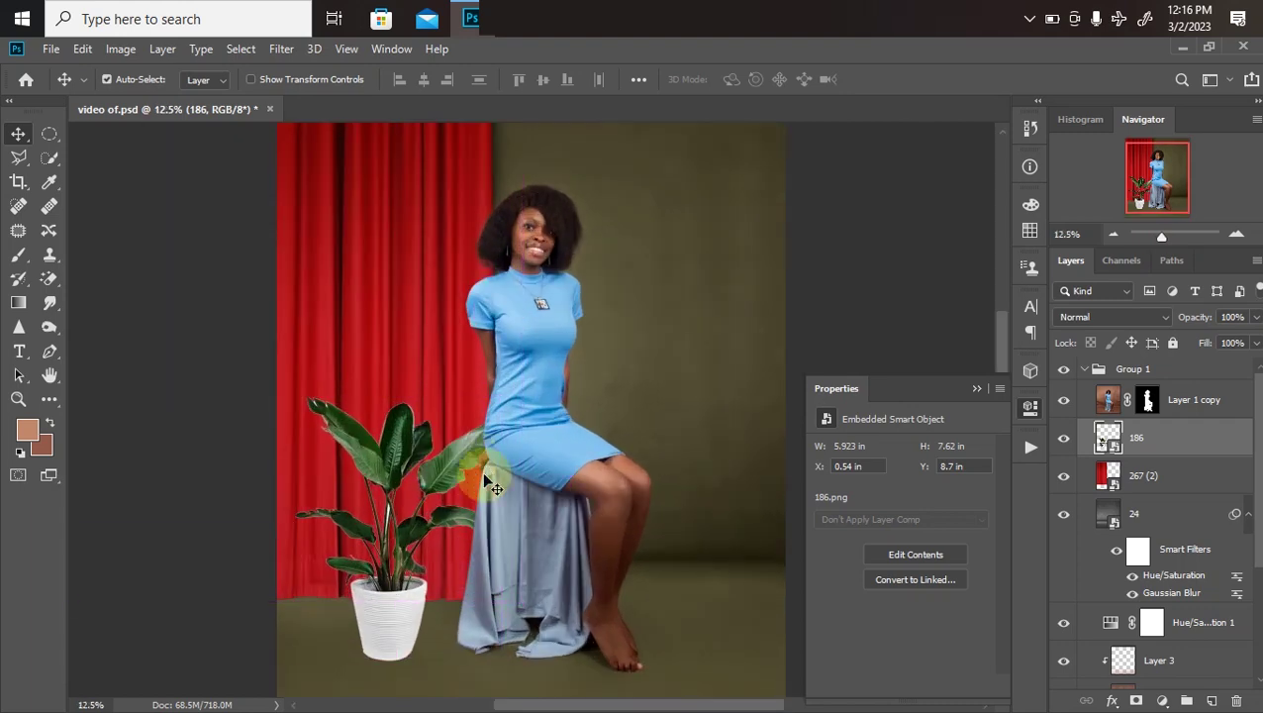
{"action": "left_click_drag", "start_coordinate": [1163, 437], "coordinate": [1107, 395]}
{"action": "left_click", "coordinate": [337, 447]}
{"action": "key", "text": "ctrl+minus"}
{"action": "key", "text": "ctrl+minus"}
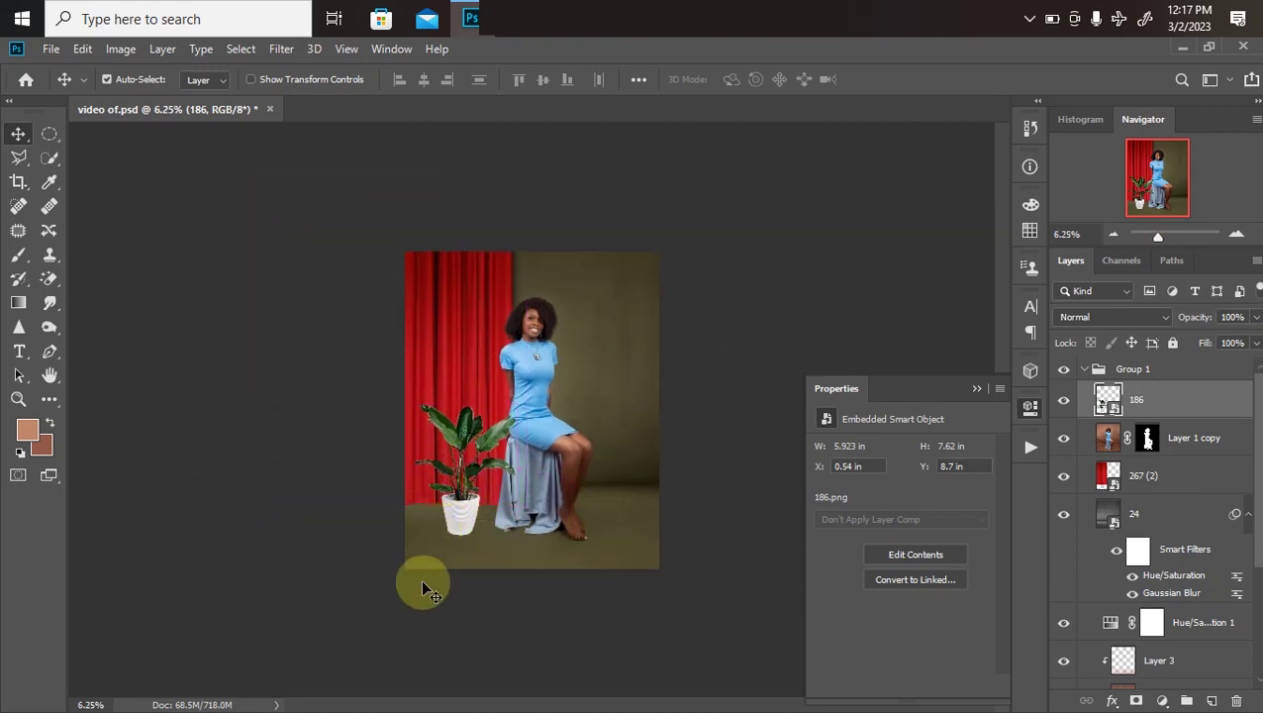
Add a new layer above Layer 1 copy and draw a flat elliptical selection with 40 px feather around the pot's base
{"action": "key", "text": "ctrl+plus"}
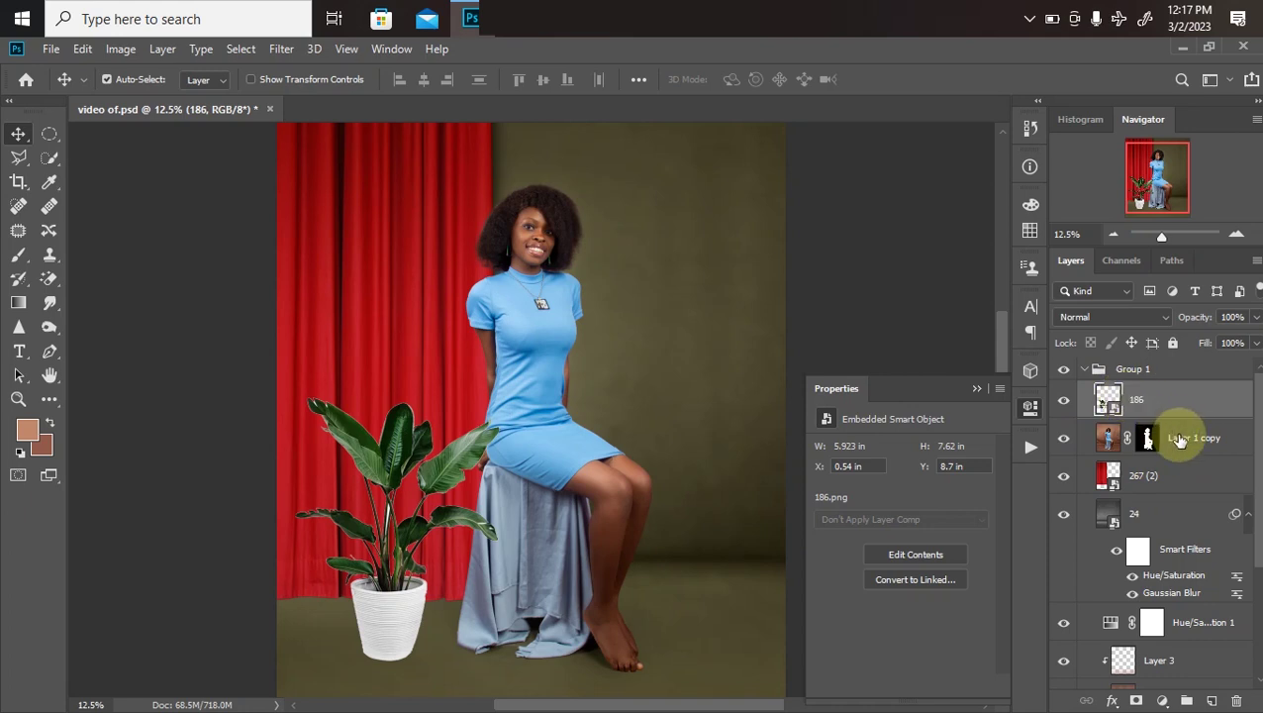
{"action": "left_click", "coordinate": [1098, 430]}
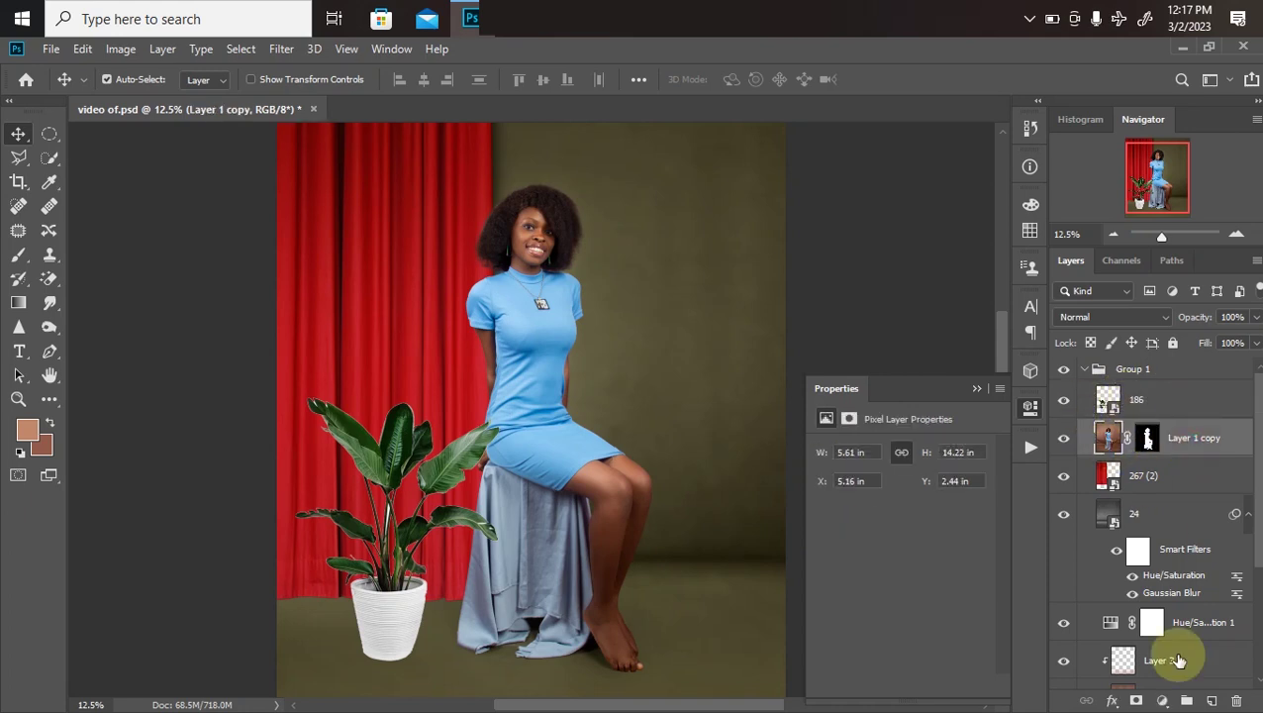
{"action": "left_click", "coordinate": [1209, 700]}
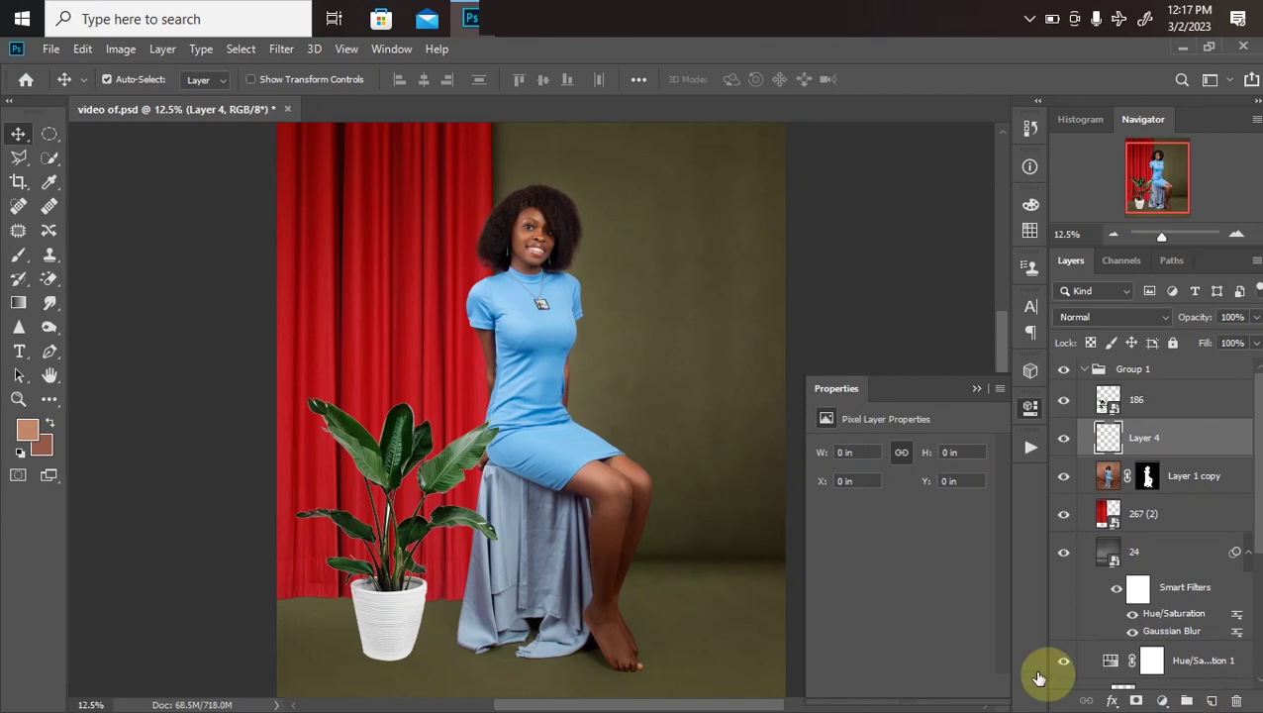
{"action": "left_click", "coordinate": [48, 136]}
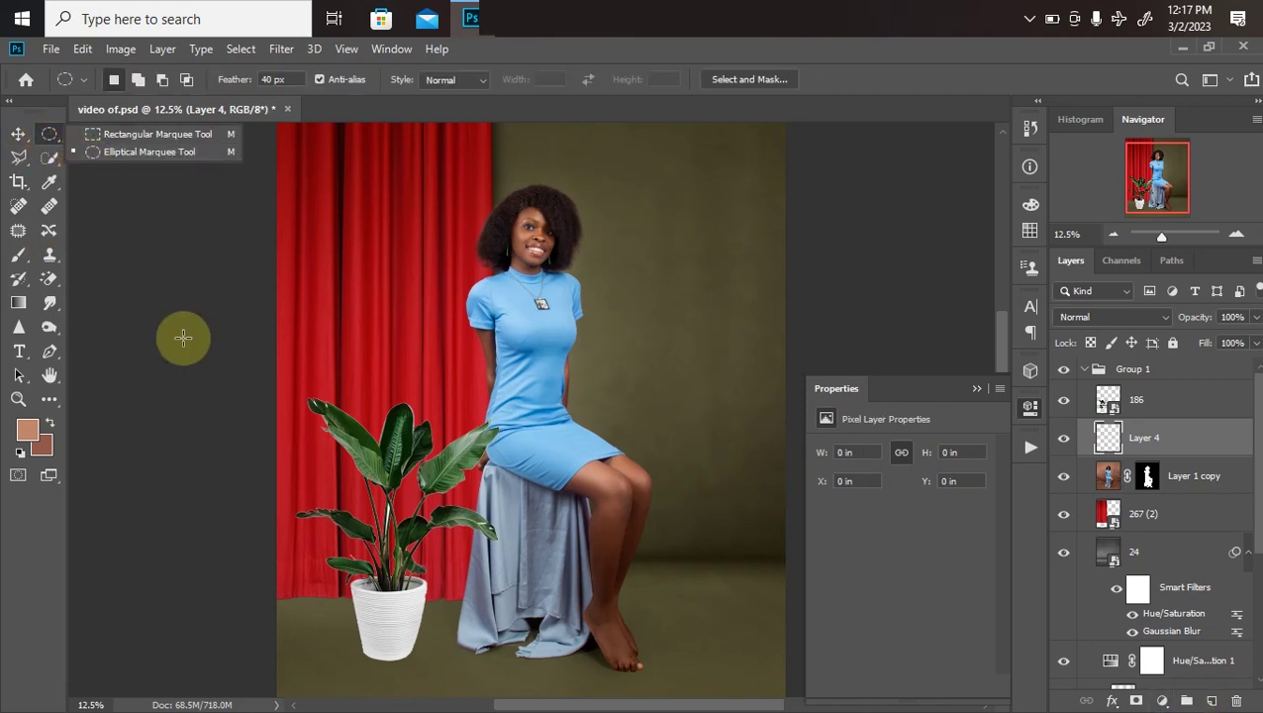
{"action": "left_click_drag", "start_coordinate": [352, 645], "coordinate": [417, 664]}
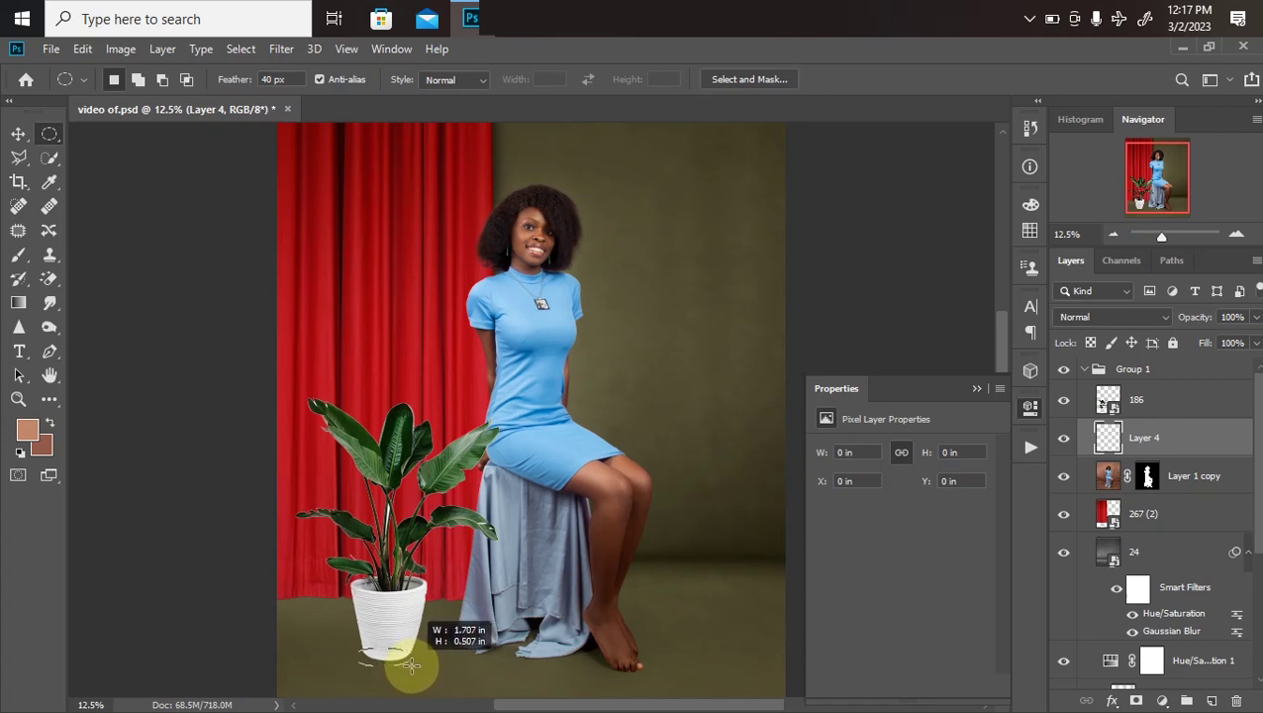
{"action": "left_click_drag", "start_coordinate": [412, 666], "coordinate": [414, 666]}
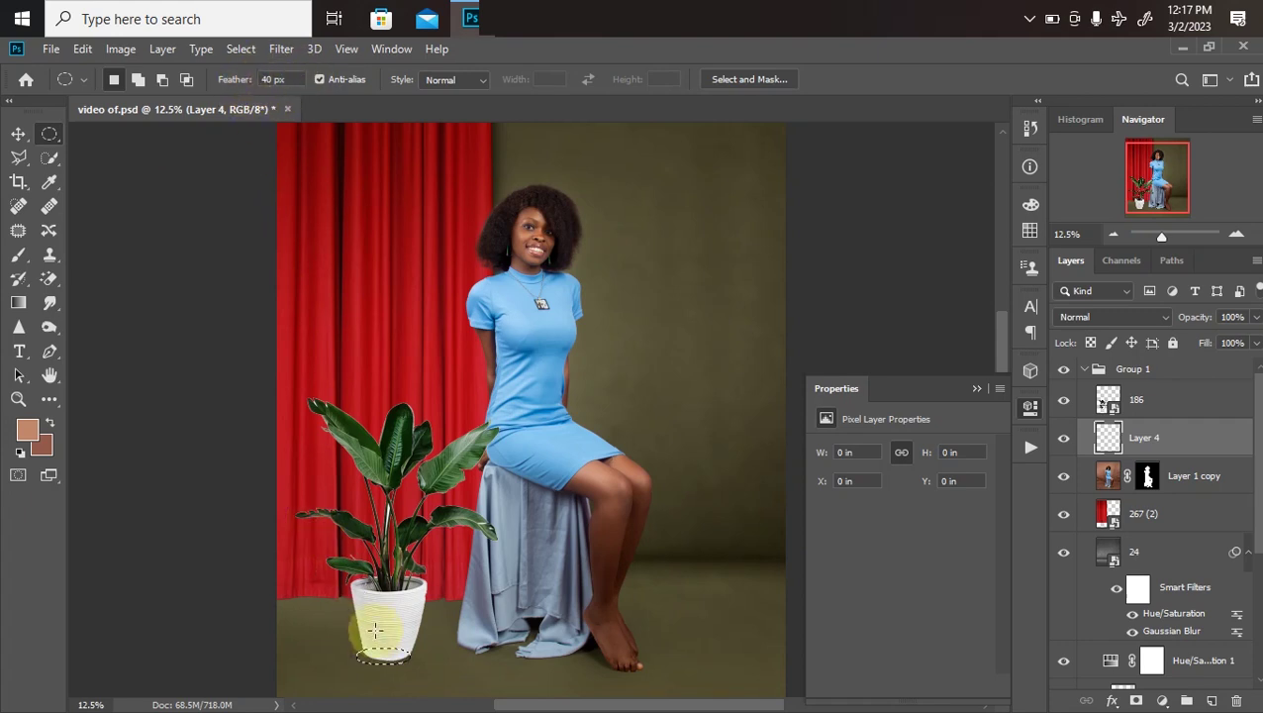
Fill the elliptical selection with black (000000) at 100% opacity in Normal mode, and save the document
{"action": "right_click", "coordinate": [385, 654]}
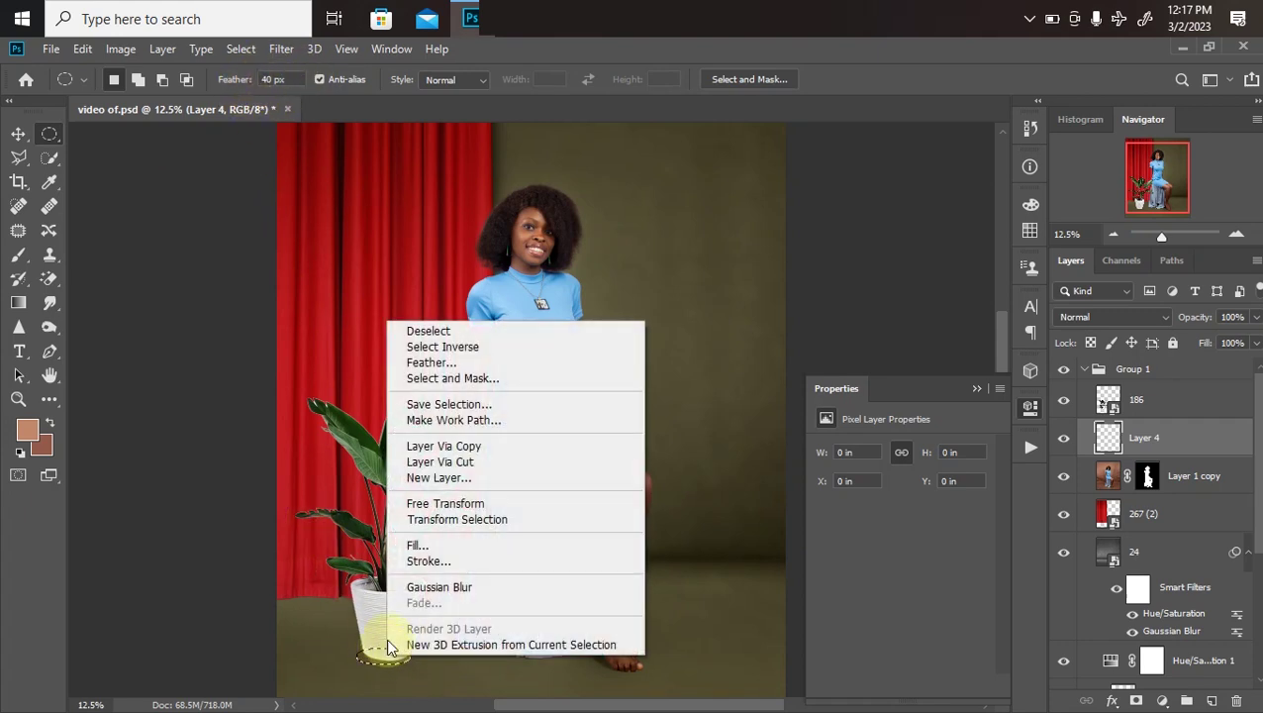
{"action": "left_click", "coordinate": [424, 546]}
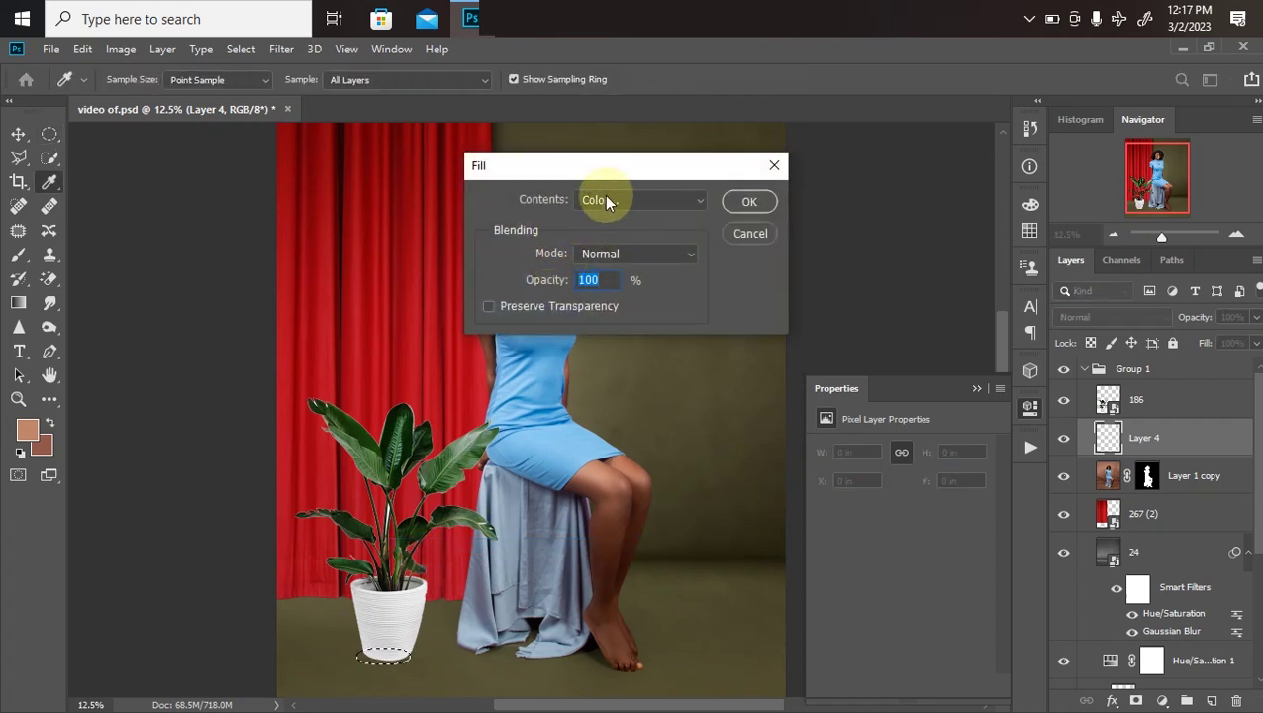
{"action": "left_click", "coordinate": [607, 202]}
{"action": "left_click", "coordinate": [593, 248]}
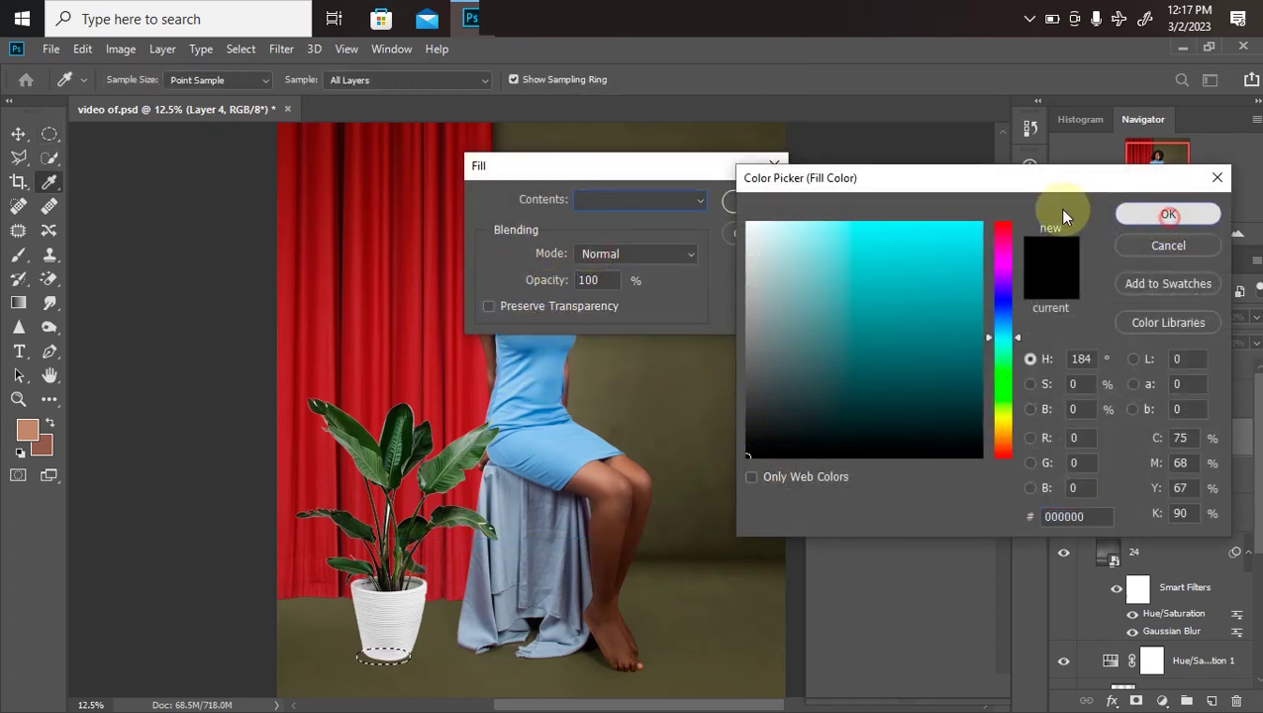
{"action": "left_click", "coordinate": [747, 203]}
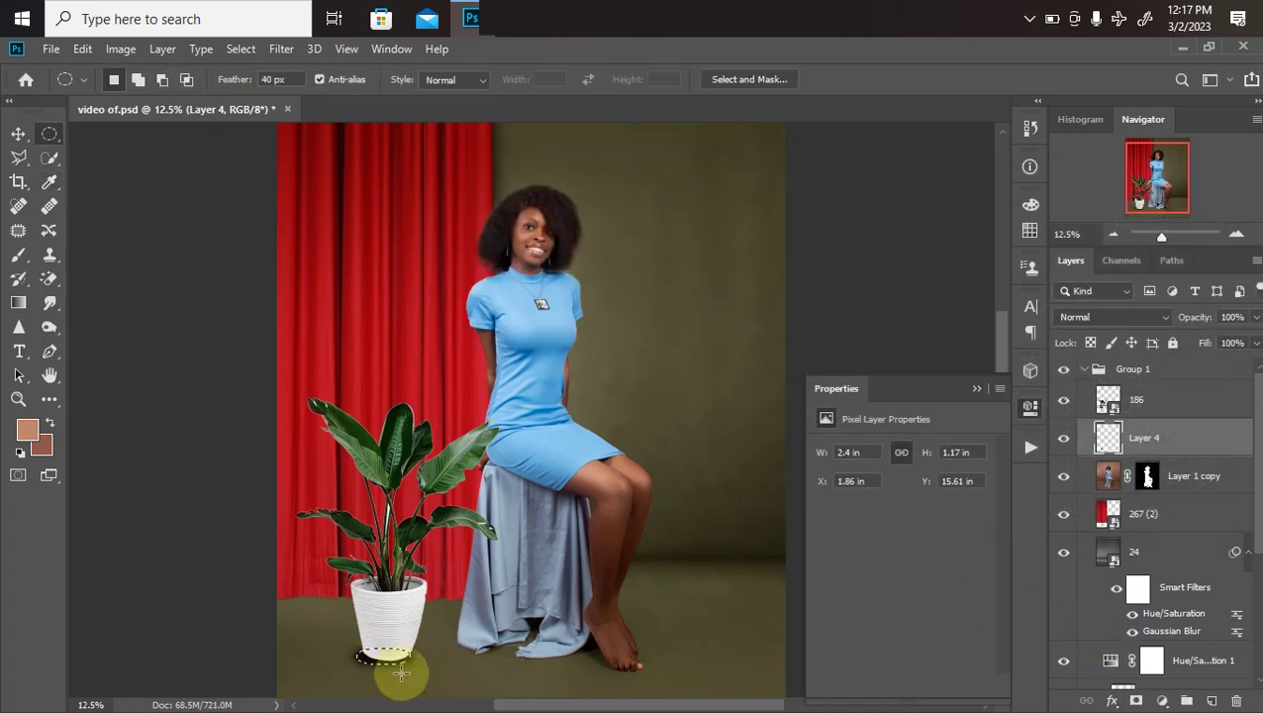
{"action": "key", "text": "ctrl+s"}
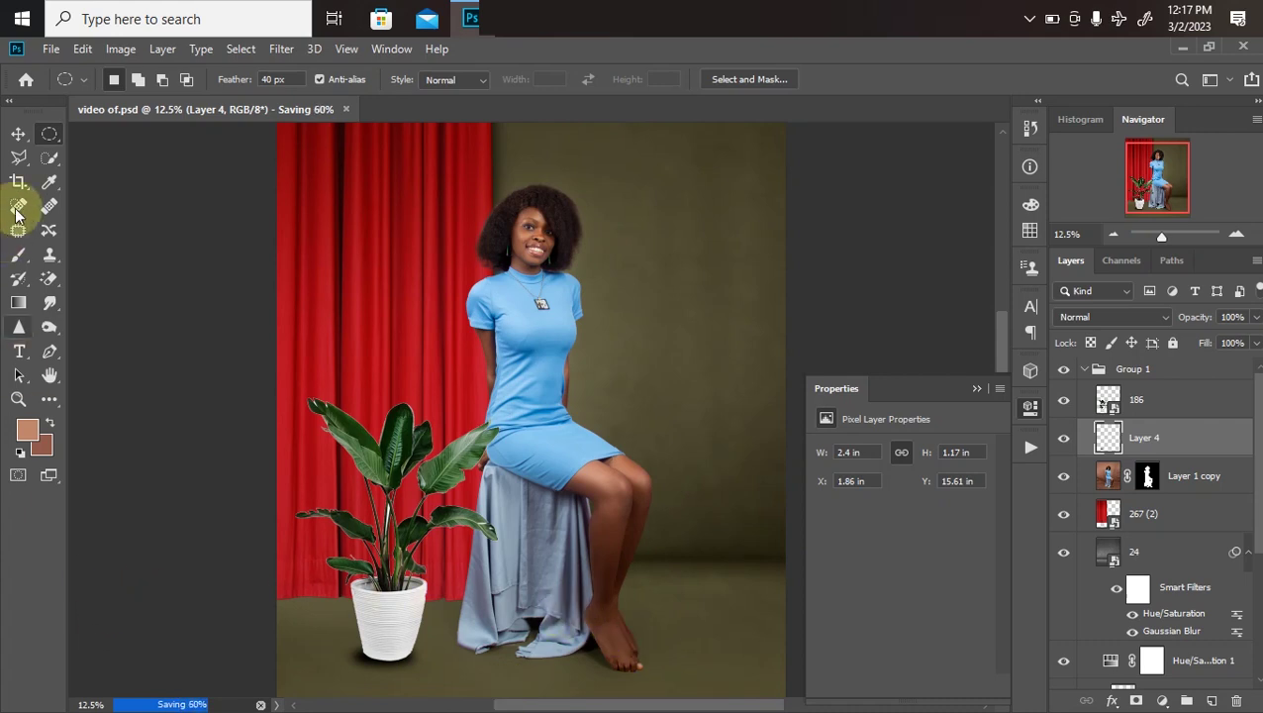
Position the black shadow on Layer 4 beneath the pot's base and reduce the layer's opacity to 82%
{"action": "left_click", "coordinate": [18, 133]}
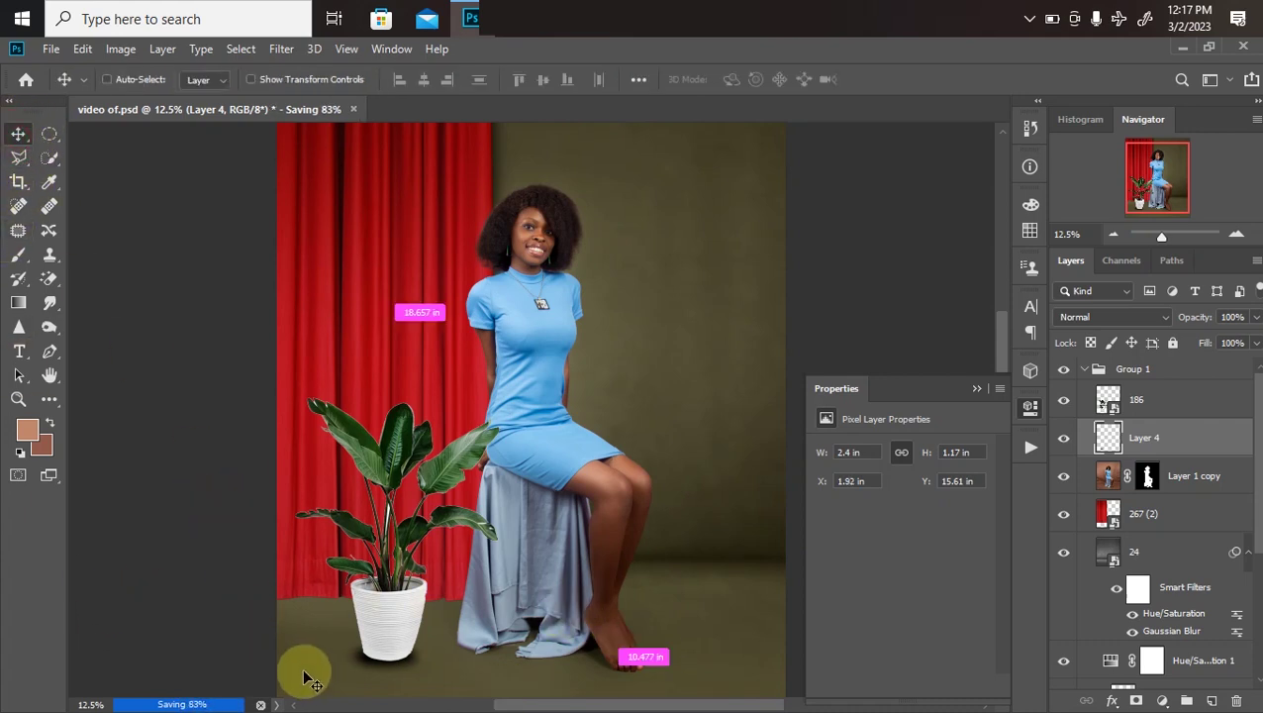
{"action": "scroll", "coordinate": [310, 671], "scroll_direction": "up", "scroll_amount": 2}
{"action": "left_click_drag", "start_coordinate": [309, 671], "coordinate": [425, 375]}
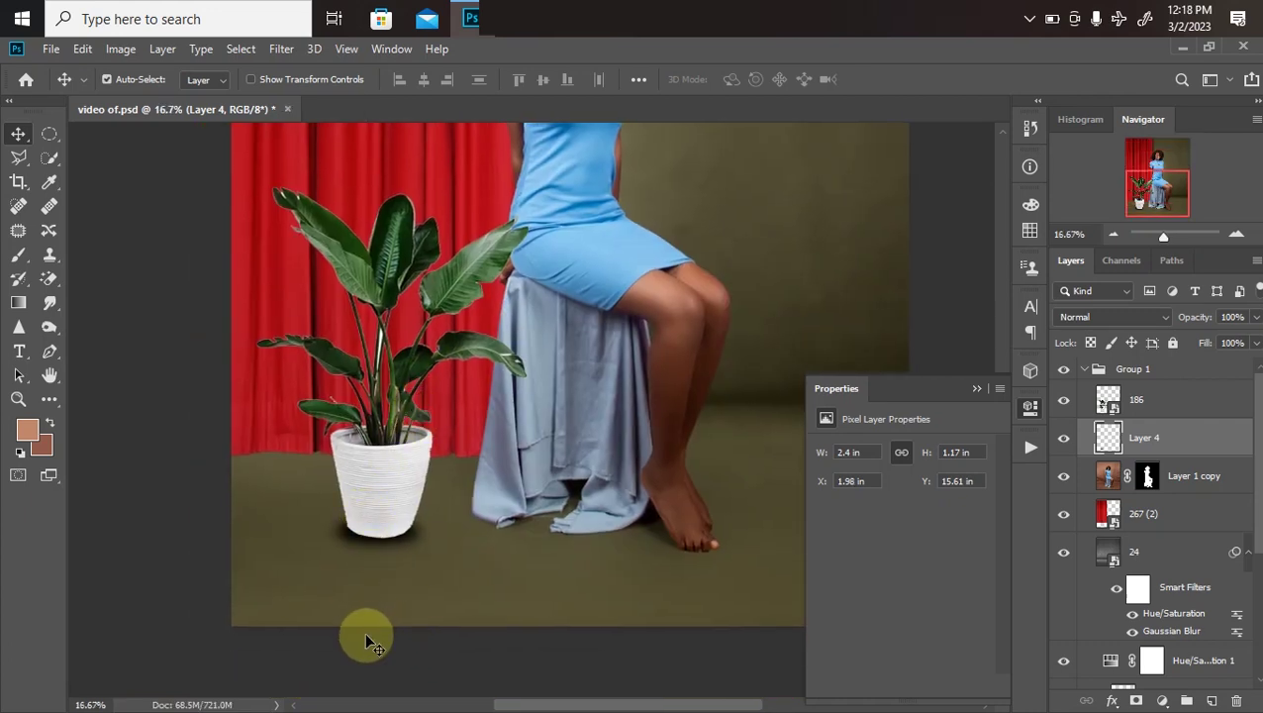
{"action": "key", "text": "Down"}
{"action": "key", "text": "Left"}
{"action": "scroll", "coordinate": [330, 633], "scroll_direction": "down", "scroll_amount": 2}
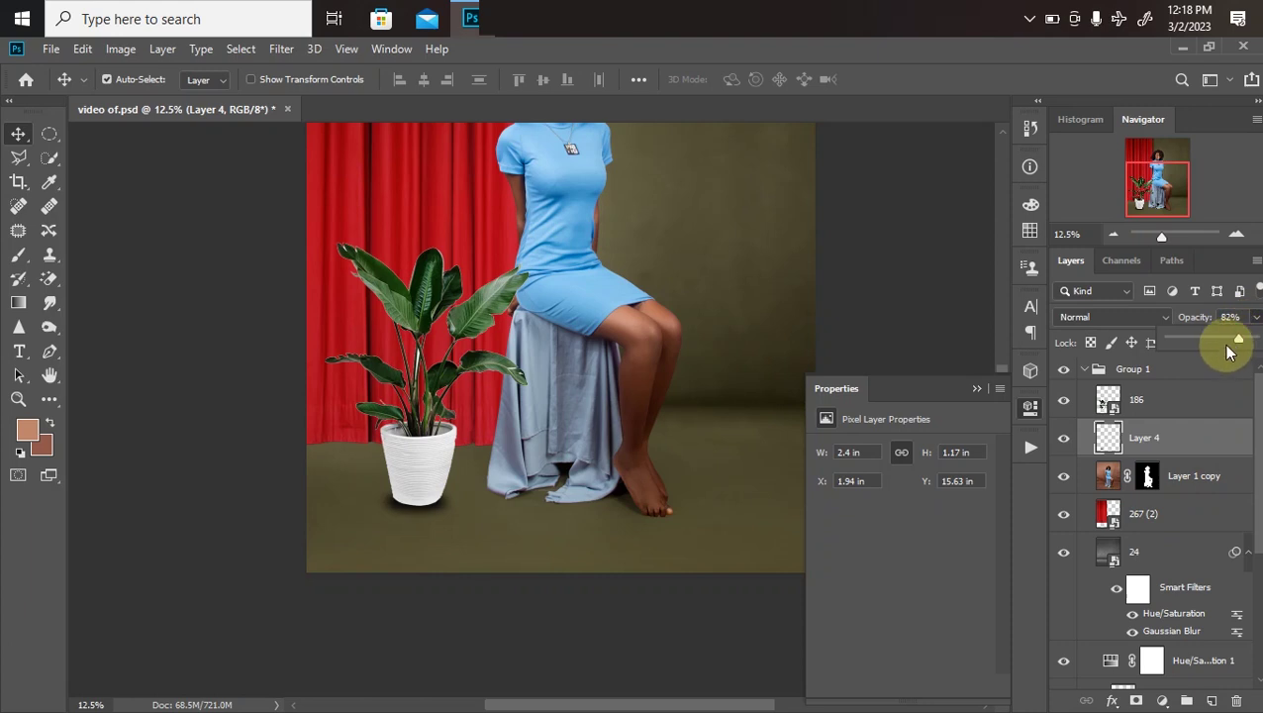
{"action": "scroll", "coordinate": [691, 535], "scroll_direction": "down", "scroll_amount": 3}
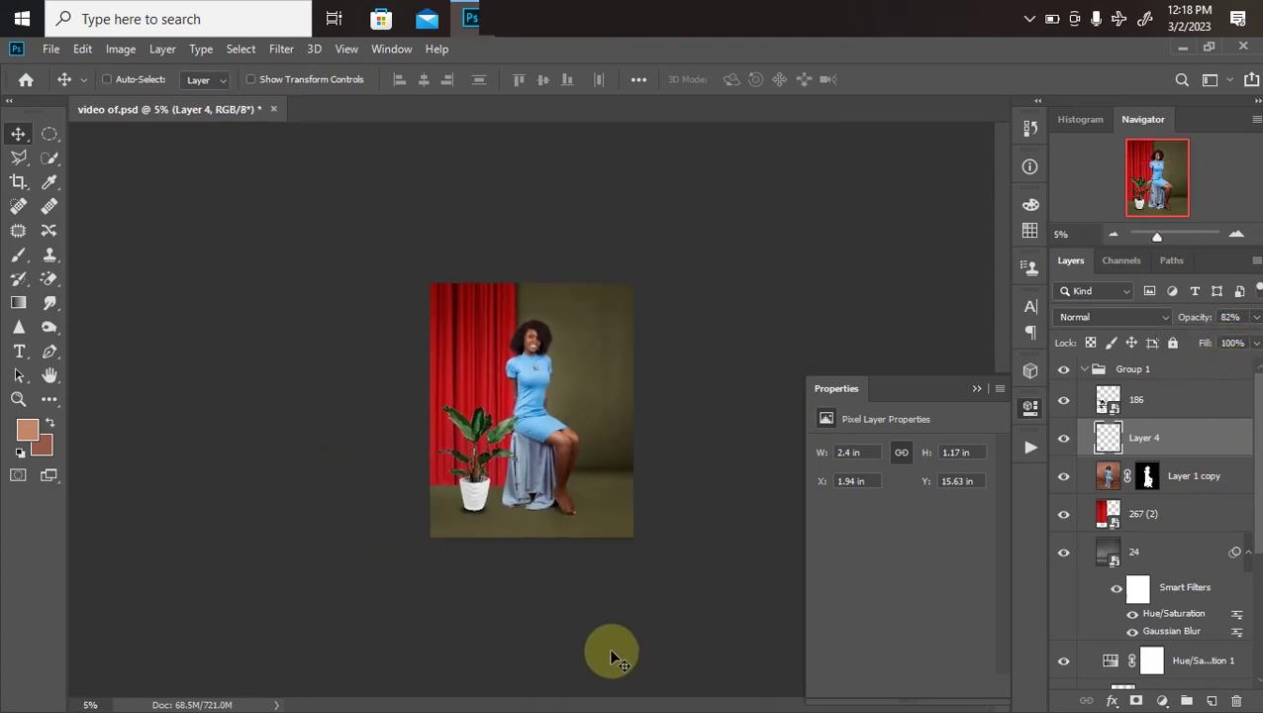
{"action": "scroll", "coordinate": [617, 599], "scroll_direction": "up", "scroll_amount": 1}
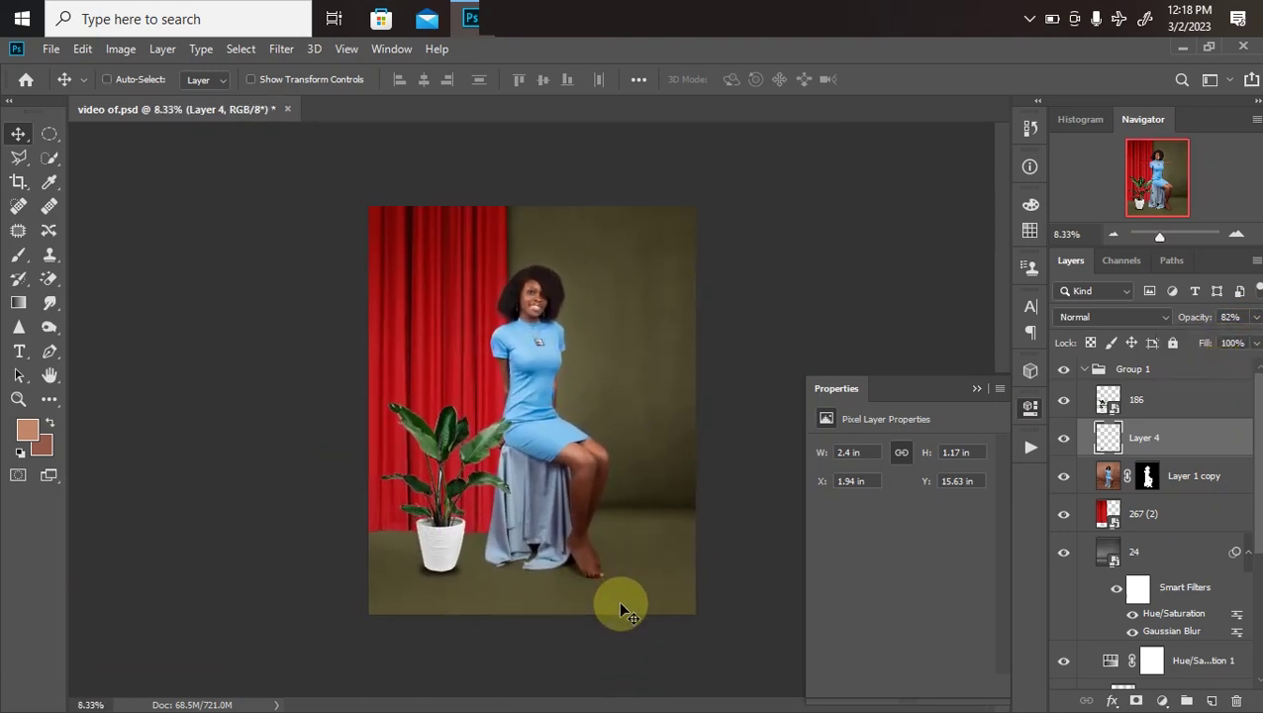
{"action": "scroll", "coordinate": [617, 600], "scroll_direction": "down", "scroll_amount": 1}
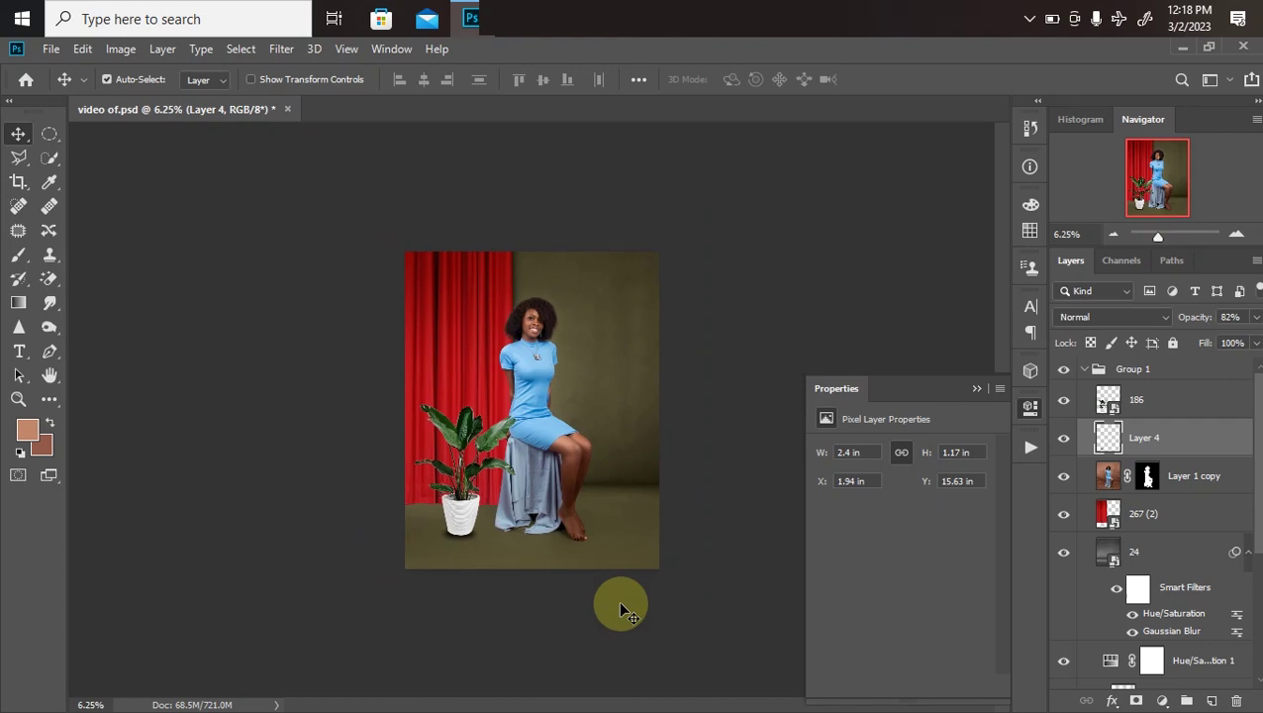
Draw a large circular selection with 40 px feather centred on the woman and invert it
{"action": "left_click", "coordinate": [50, 138]}
{"action": "left_click", "coordinate": [96, 155]}
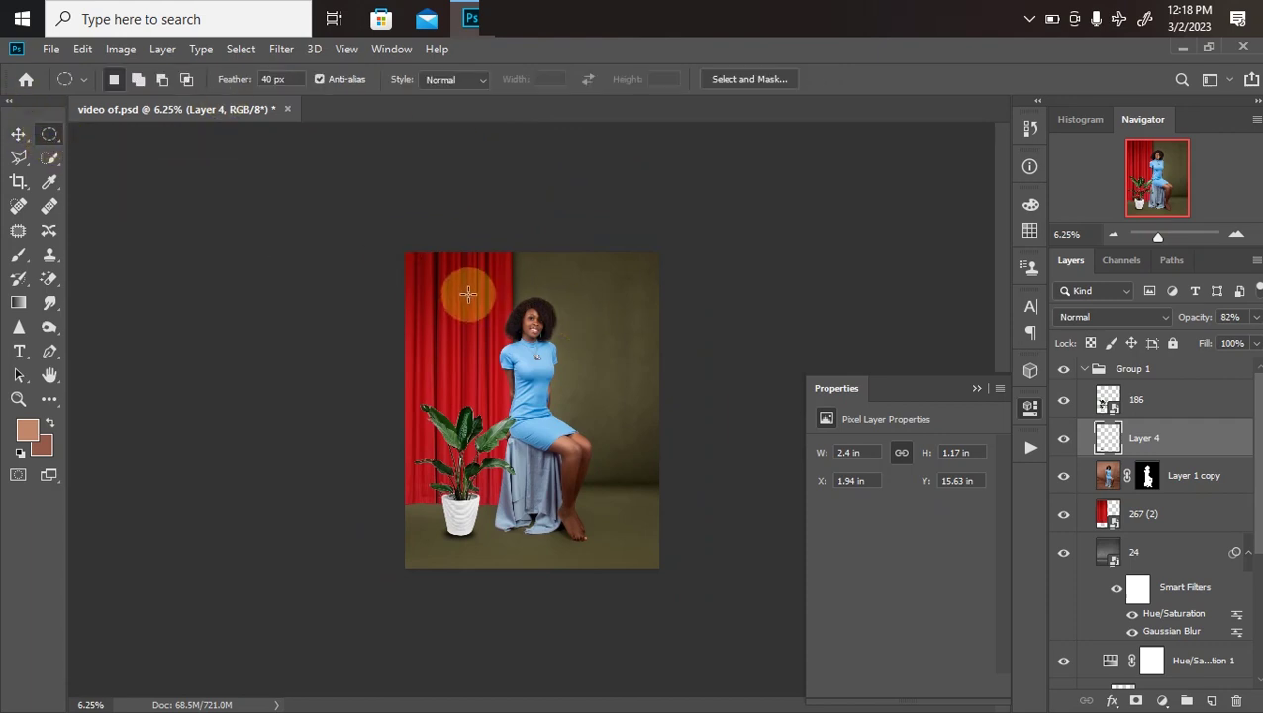
{"action": "left_click_drag", "start_coordinate": [460, 268], "coordinate": [598, 451]}
{"action": "left_click_drag", "start_coordinate": [573, 372], "coordinate": [552, 389]}
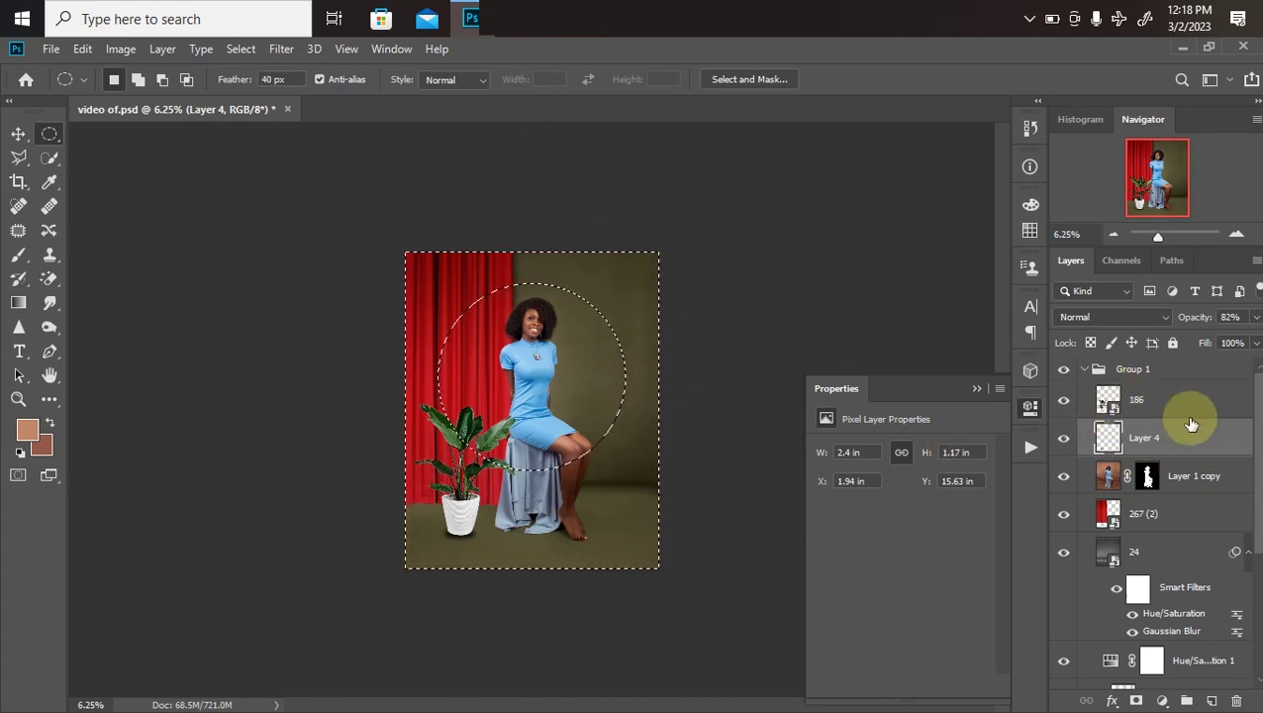
Add a black Solid Color fill layer above layer 186, masked to the area outside the circle
{"action": "left_click", "coordinate": [1110, 398]}
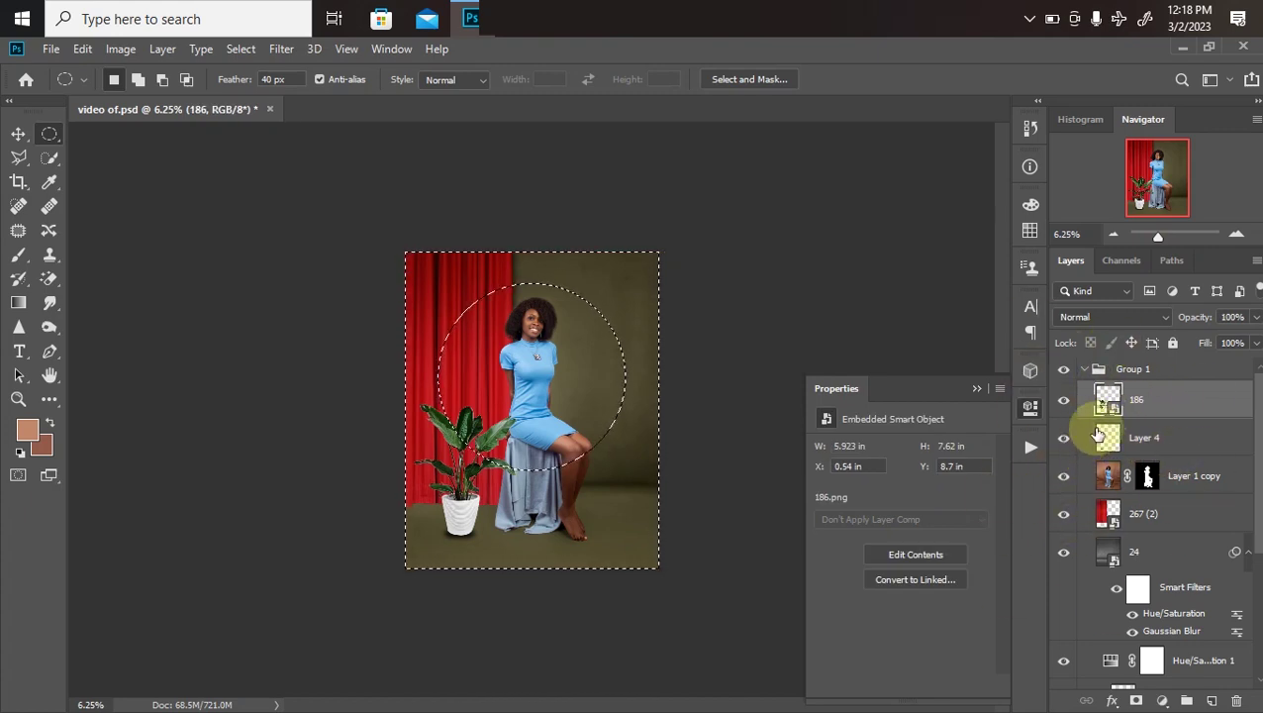
{"action": "left_click", "coordinate": [1163, 701]}
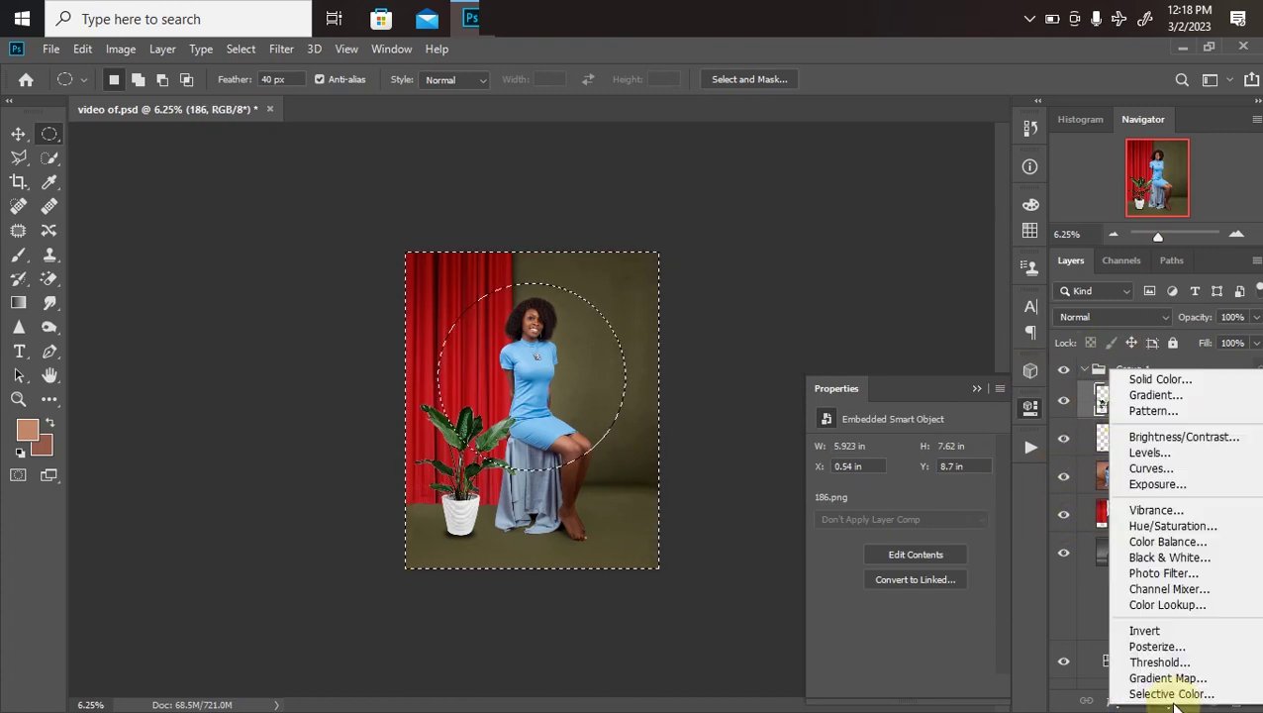
{"action": "left_click", "coordinate": [1151, 382]}
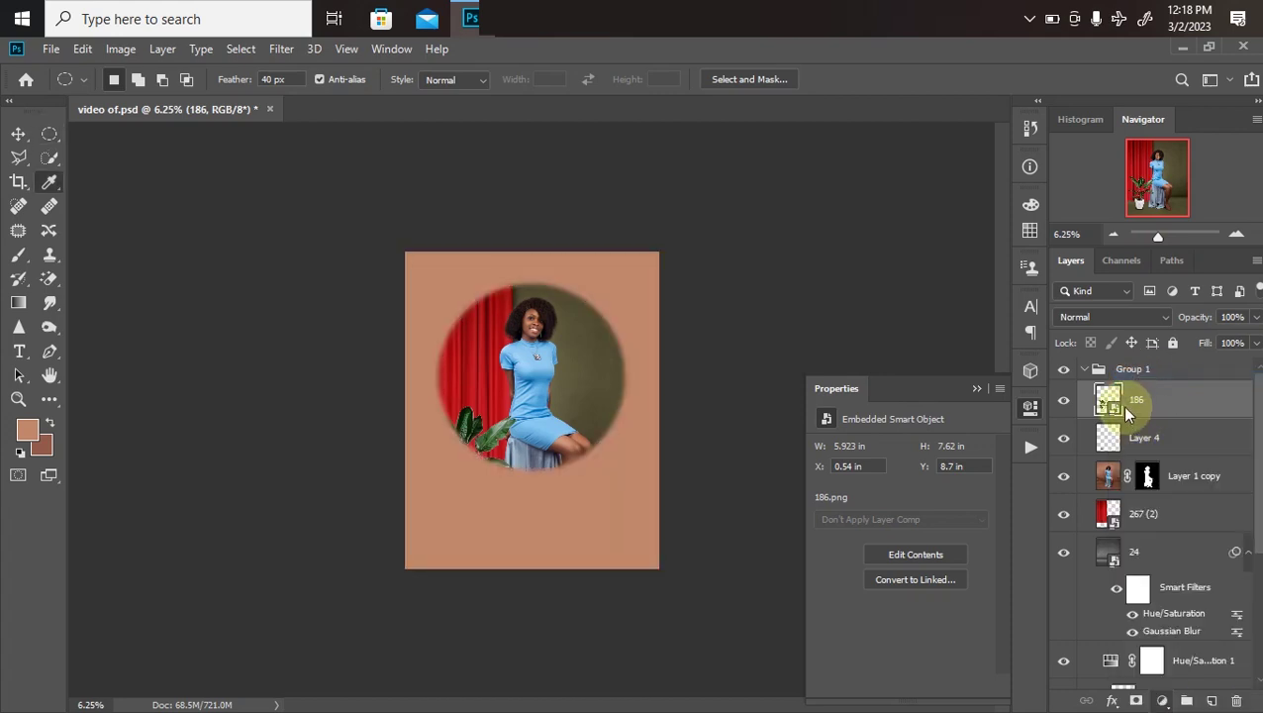
{"action": "left_click_drag", "start_coordinate": [840, 366], "coordinate": [691, 502]}
{"action": "key", "text": "Return"}
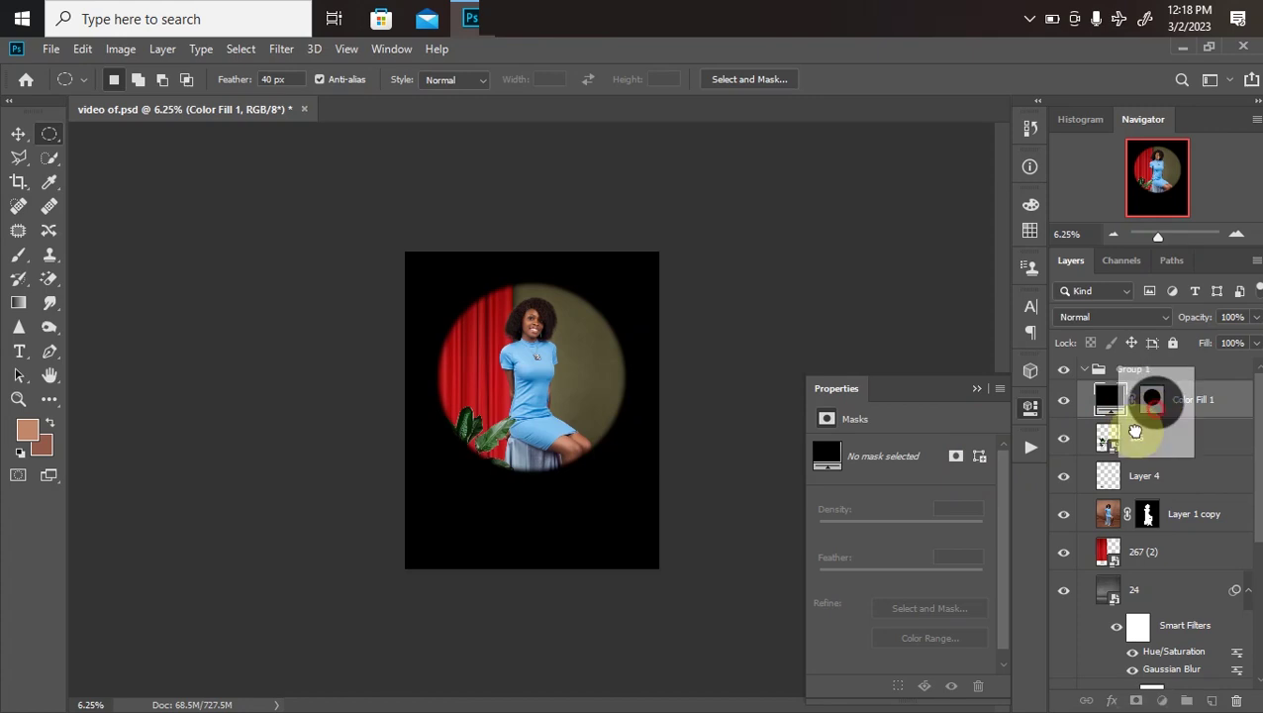
Feather the black fill layer's mask to 671.7 px and reduce the layer's opacity to 33%
{"action": "left_click", "coordinate": [1150, 401]}
{"action": "left_click_drag", "start_coordinate": [934, 571], "coordinate": [967, 574]}
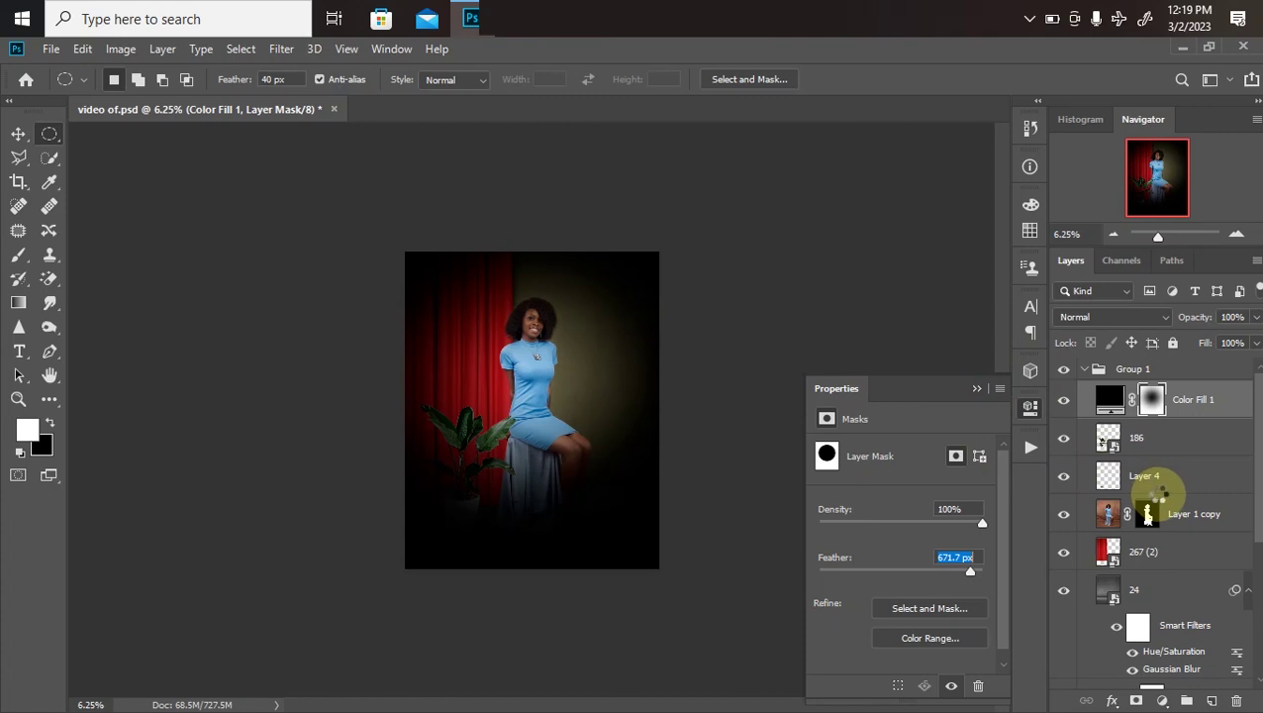
{"action": "key", "text": "Return"}
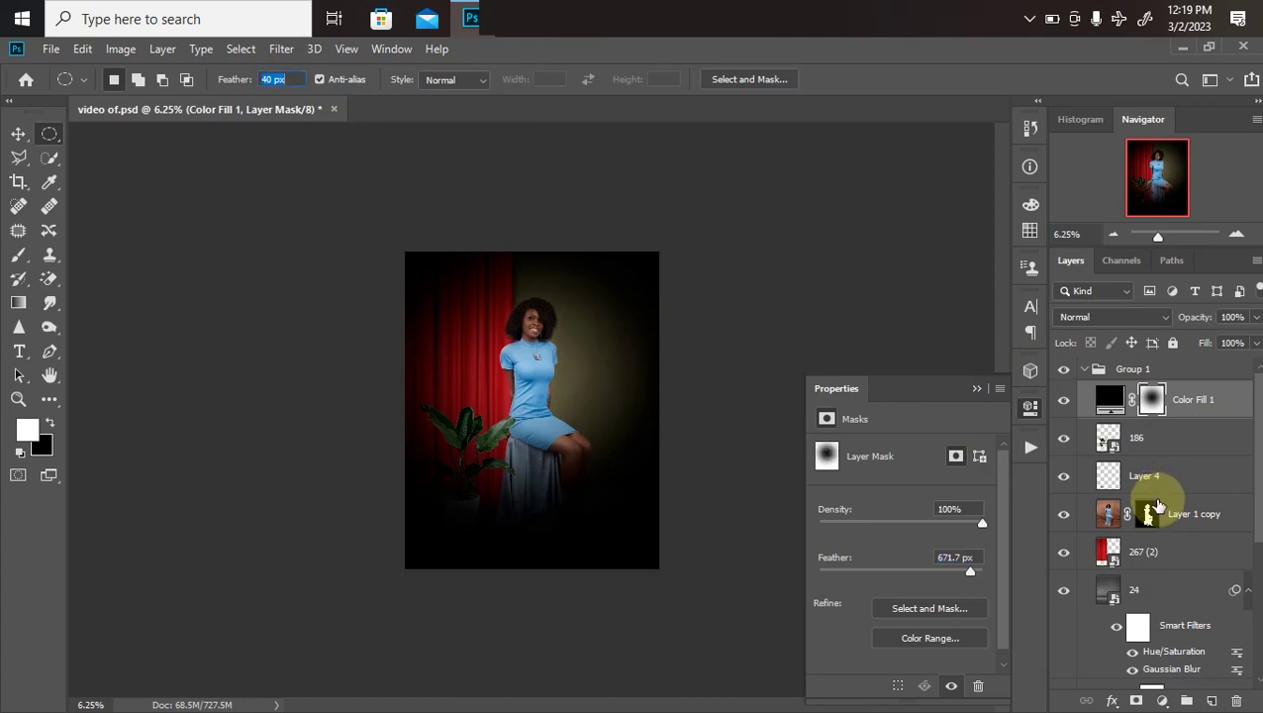
{"action": "left_click_drag", "start_coordinate": [1253, 317], "coordinate": [1196, 338]}
Compare the portrait with and without the Color Fill 1 vignette, leaving the layer visible
{"action": "left_click", "coordinate": [1059, 408]}
{"action": "left_click", "coordinate": [1061, 404]}
{"action": "left_click", "coordinate": [1064, 406]}
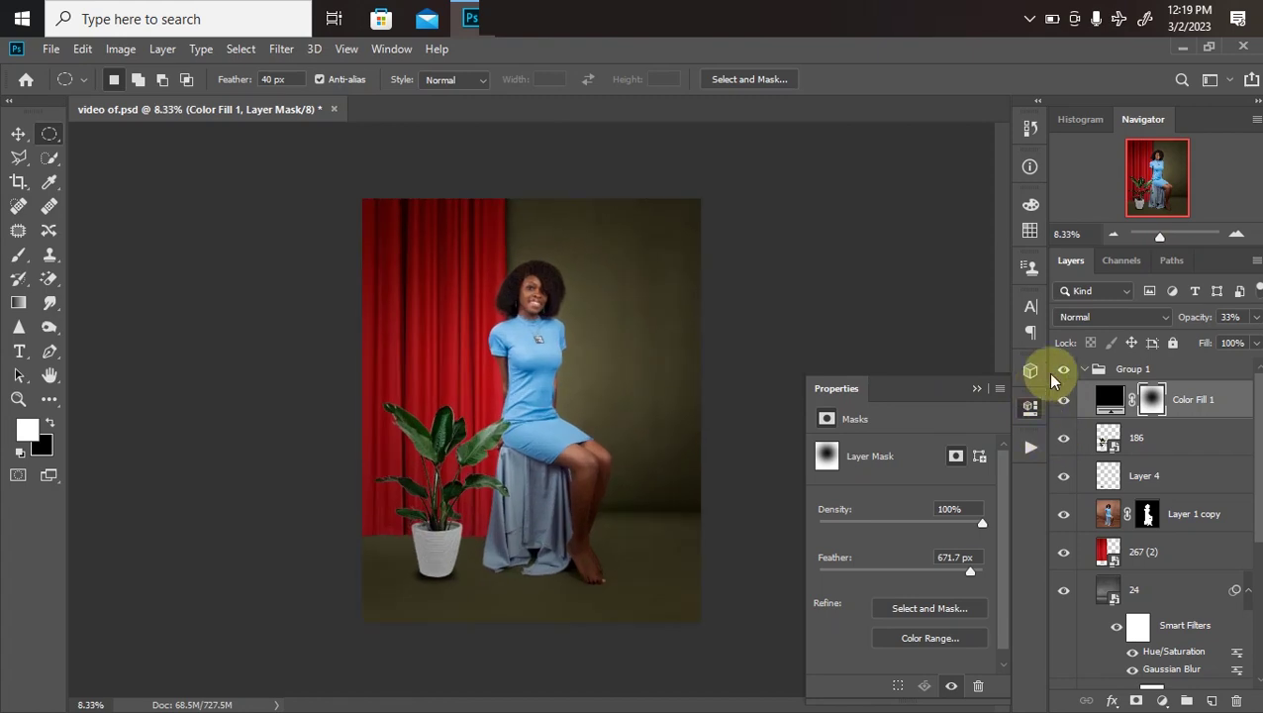
{"action": "left_click", "coordinate": [1060, 407]}
{"action": "key", "text": "ctrl+plus"}
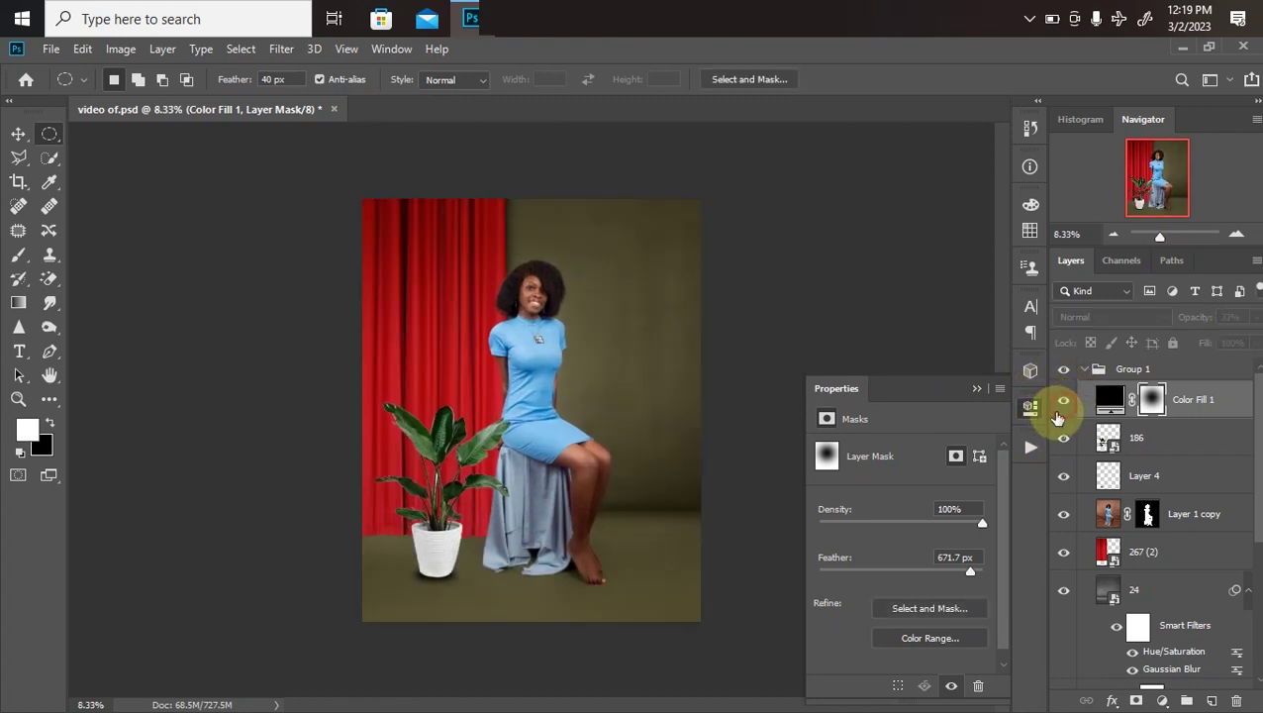
{"action": "left_click", "coordinate": [1061, 405]}
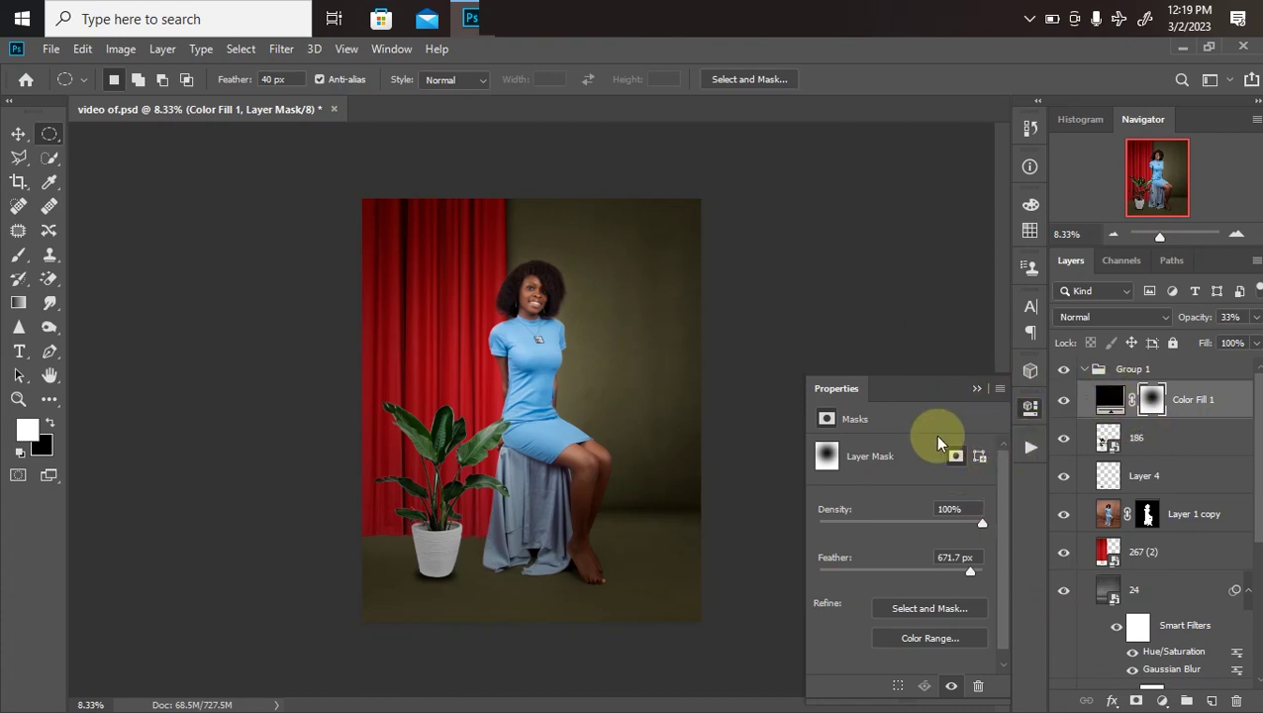
Add a Color Lookup adjustment layer using the mela chocolate.CUBE 3D LUT and reduce its opacity to 80%
{"action": "left_click", "coordinate": [1161, 699]}
{"action": "left_click", "coordinate": [1166, 604]}
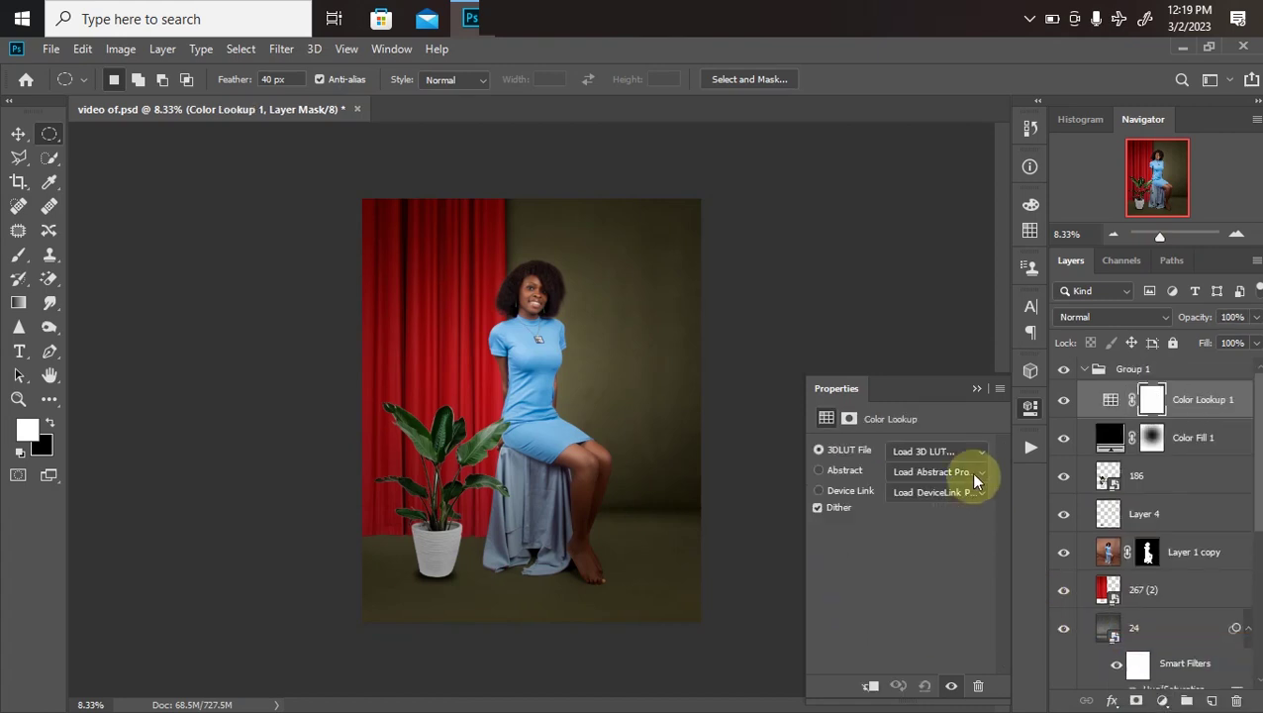
{"action": "left_click", "coordinate": [960, 456]}
{"action": "left_click_drag", "start_coordinate": [1142, 479], "coordinate": [1135, 574]}
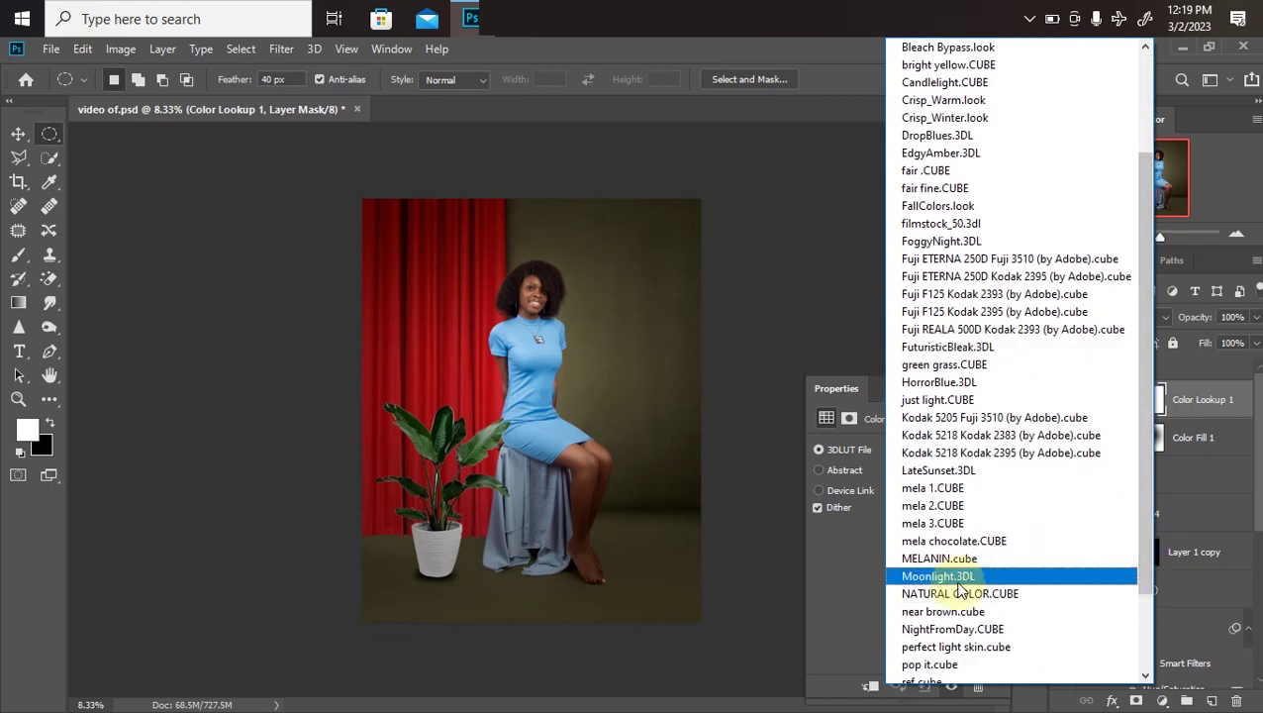
{"action": "left_click", "coordinate": [936, 542]}
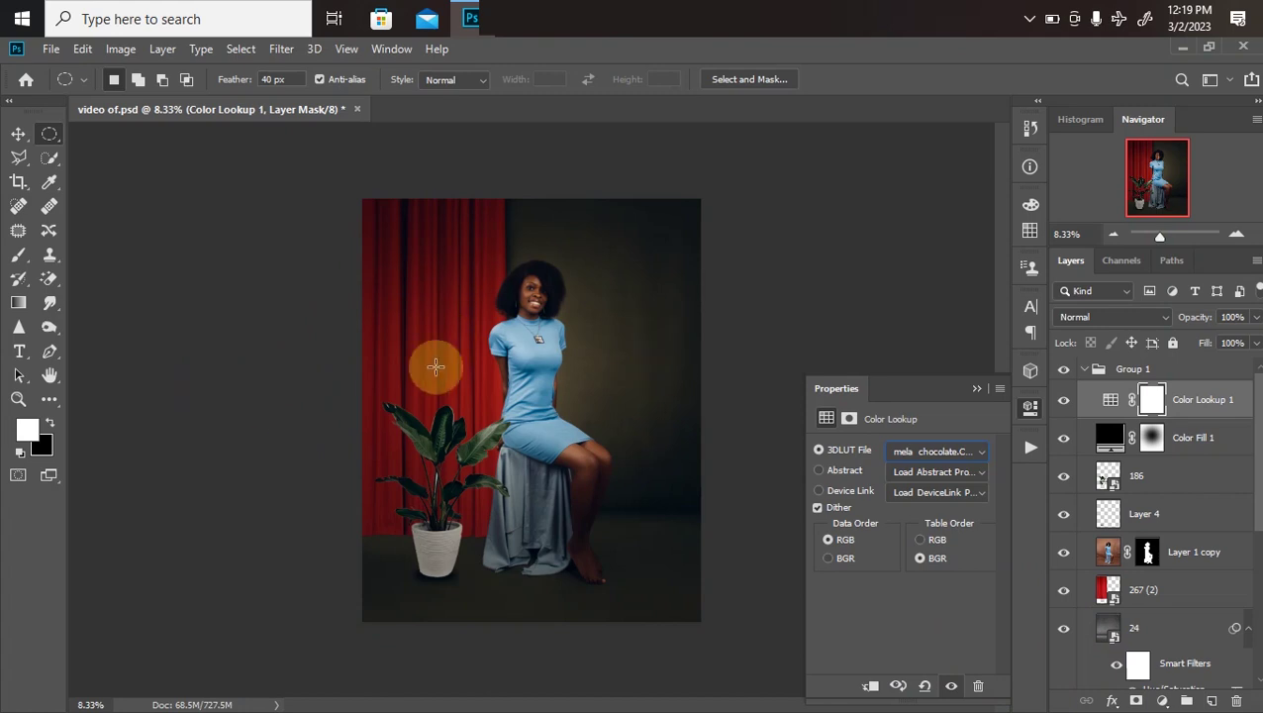
{"action": "left_click", "coordinate": [1254, 317]}
{"action": "left_click_drag", "start_coordinate": [1247, 344], "coordinate": [1239, 360]}
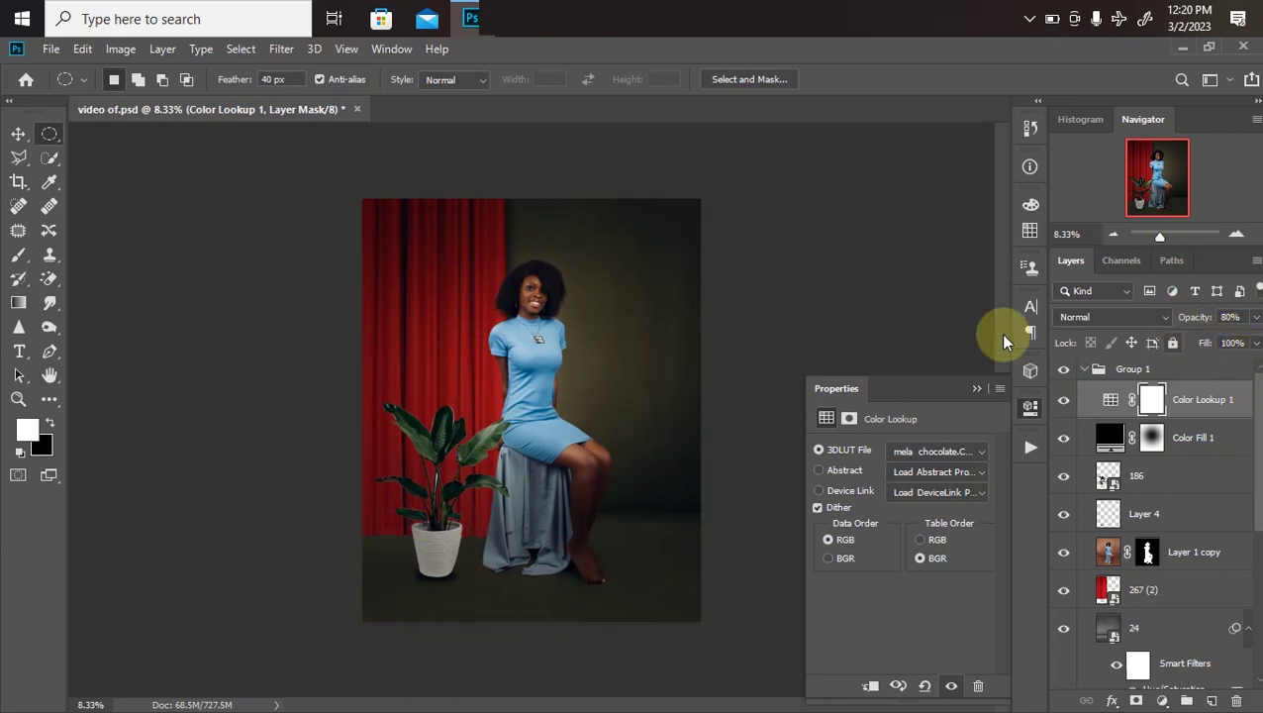
Add a second Color Lookup adjustment layer with the NATURAL COLOR.CUBE 3D LUT and lower its opacity to 41%
{"action": "left_click", "coordinate": [1162, 701]}
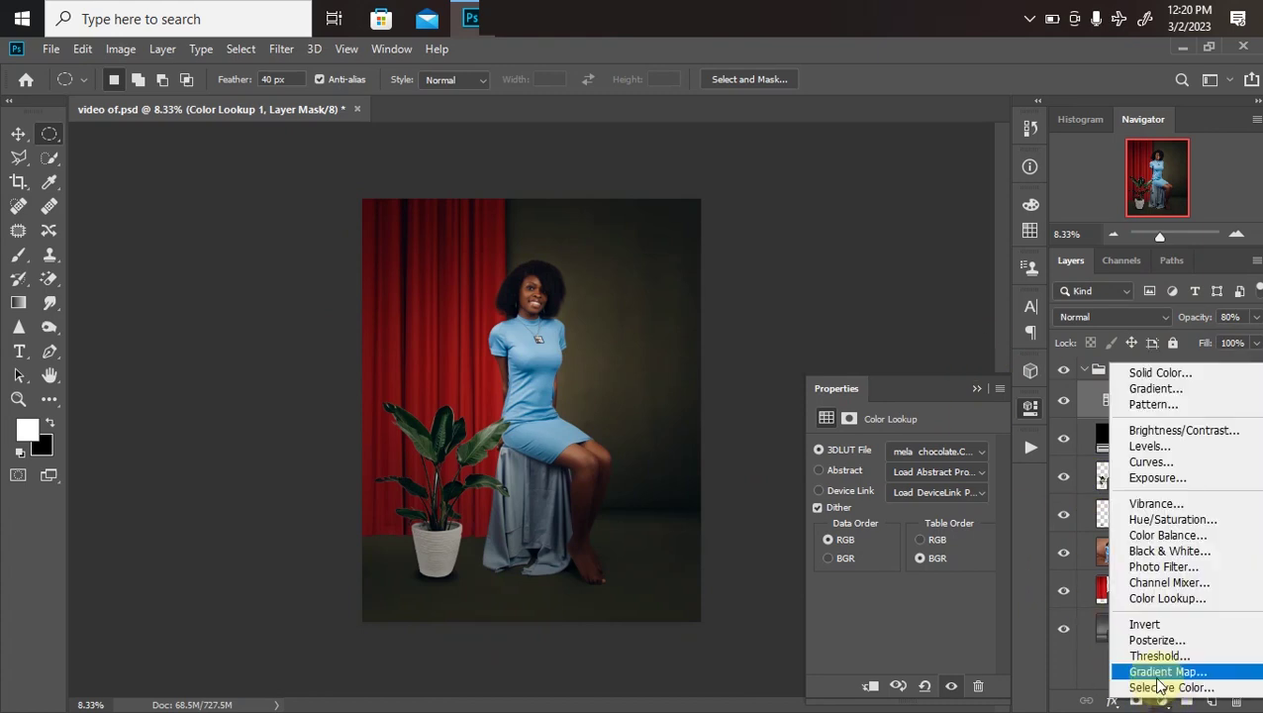
{"action": "left_click", "coordinate": [1162, 599]}
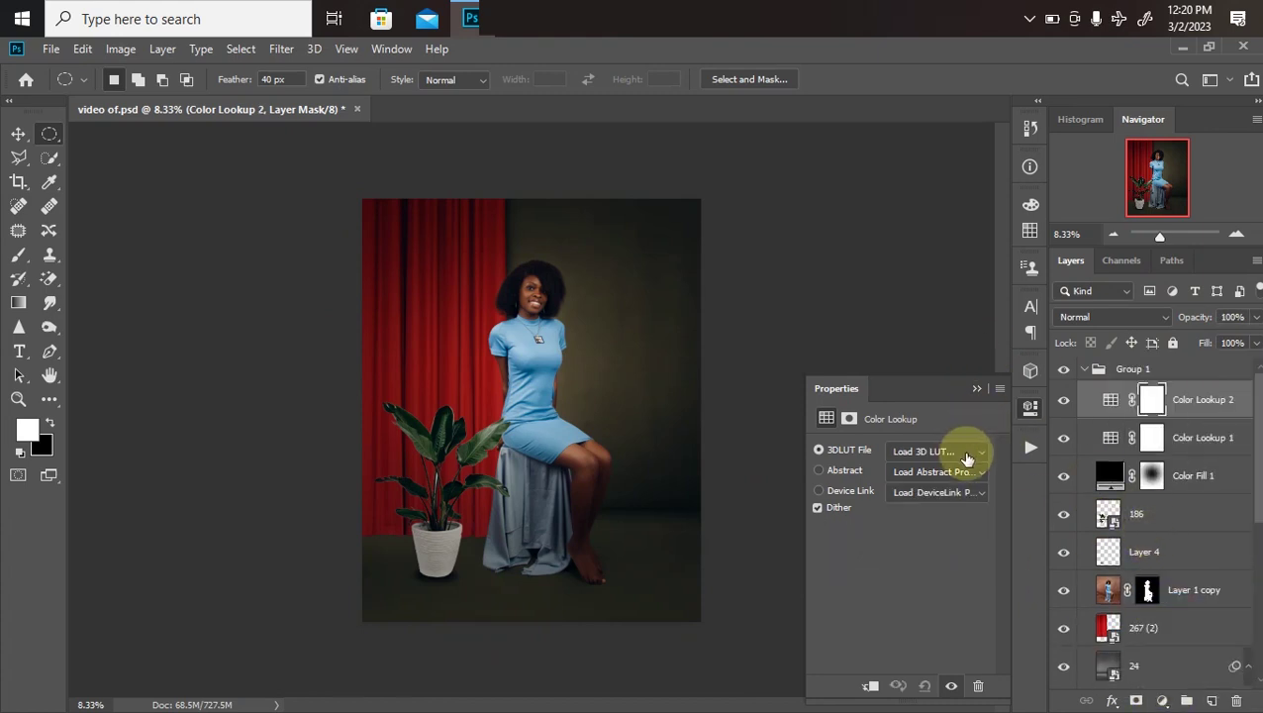
{"action": "left_click", "coordinate": [965, 451]}
{"action": "left_click_drag", "start_coordinate": [1143, 467], "coordinate": [1088, 600]}
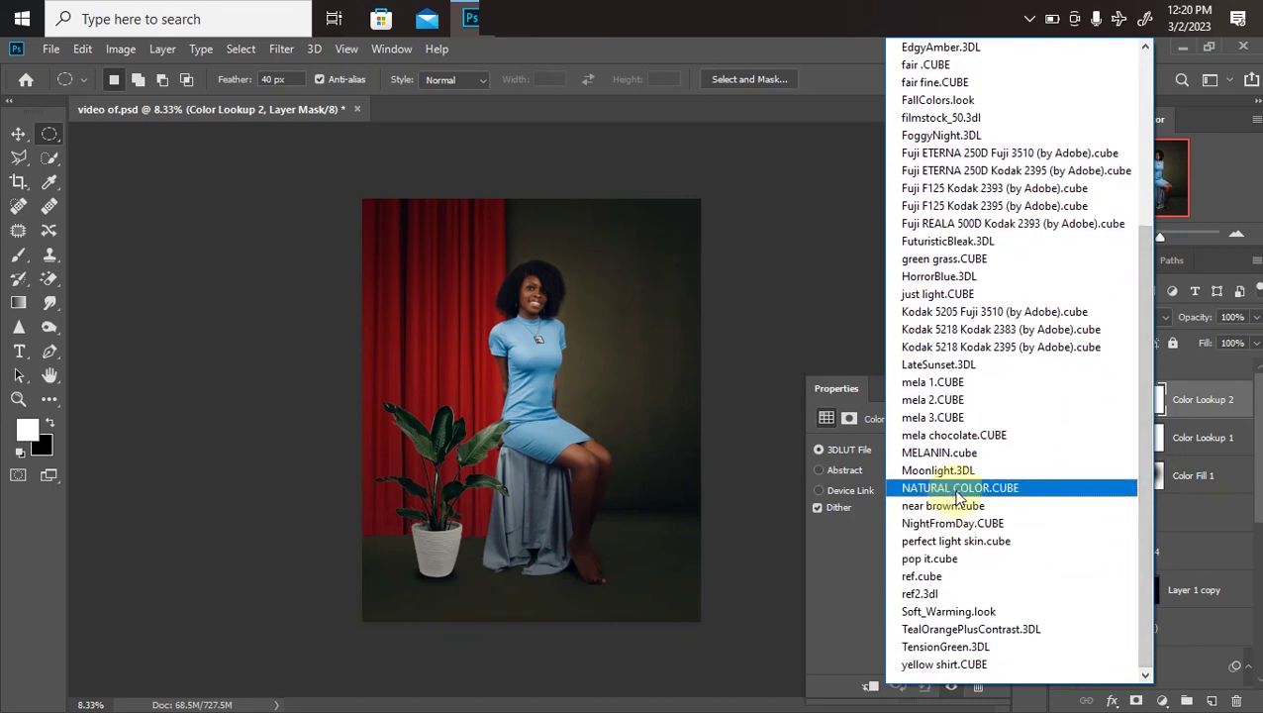
{"action": "left_click", "coordinate": [950, 488]}
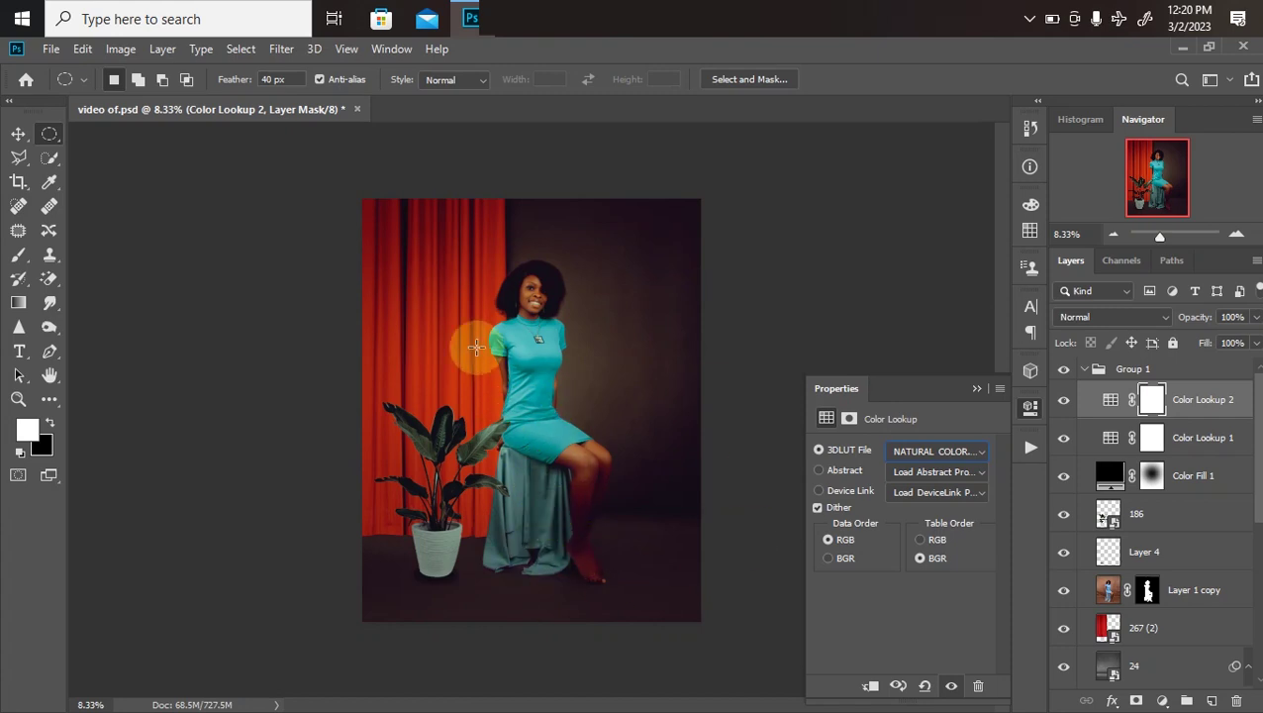
{"action": "left_click_drag", "start_coordinate": [1255, 325], "coordinate": [1200, 342]}
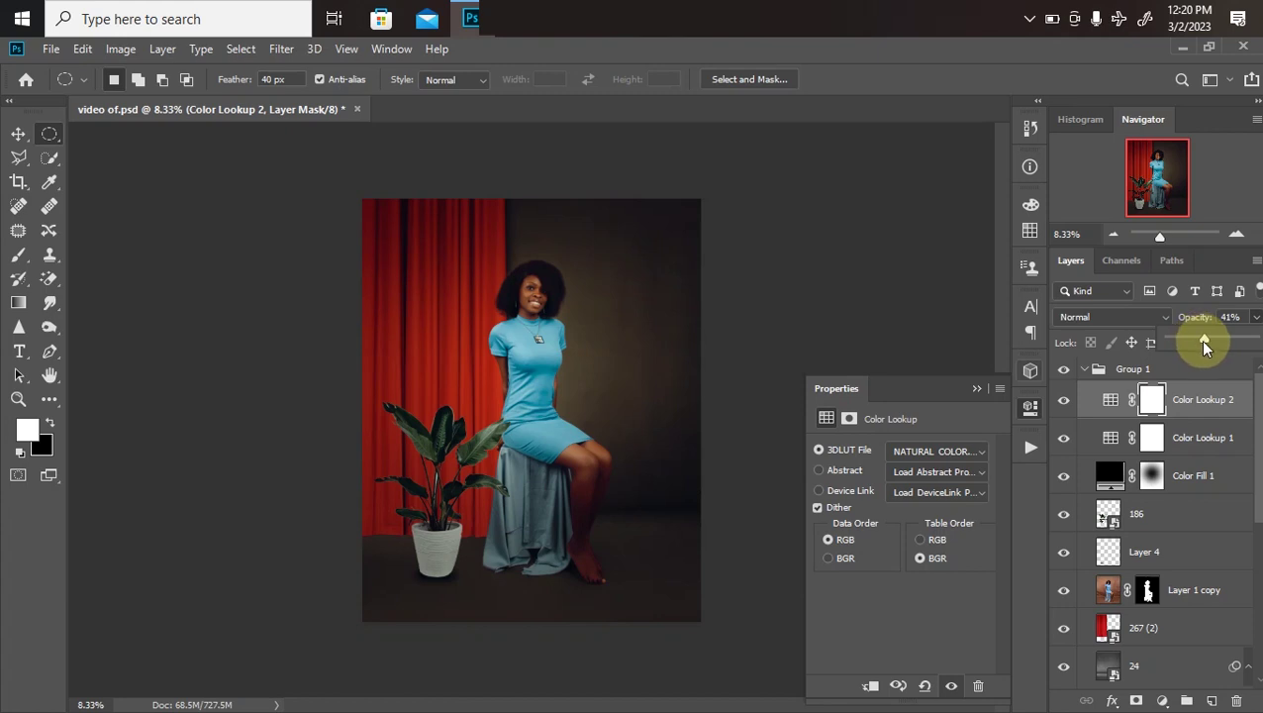
{"action": "left_click", "coordinate": [1066, 421]}
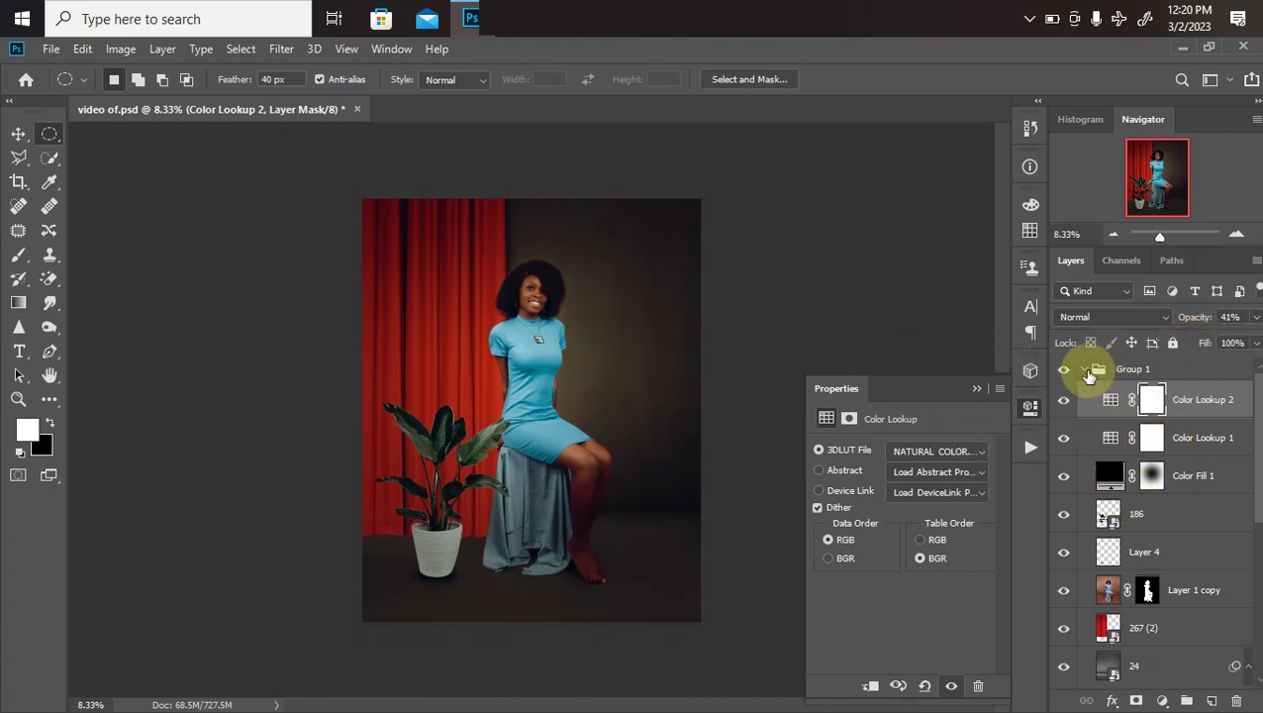
Compare the finished composite with the original photo by hiding Group 1, and leave the group visible and expanded
{"action": "left_click", "coordinate": [1083, 369]}
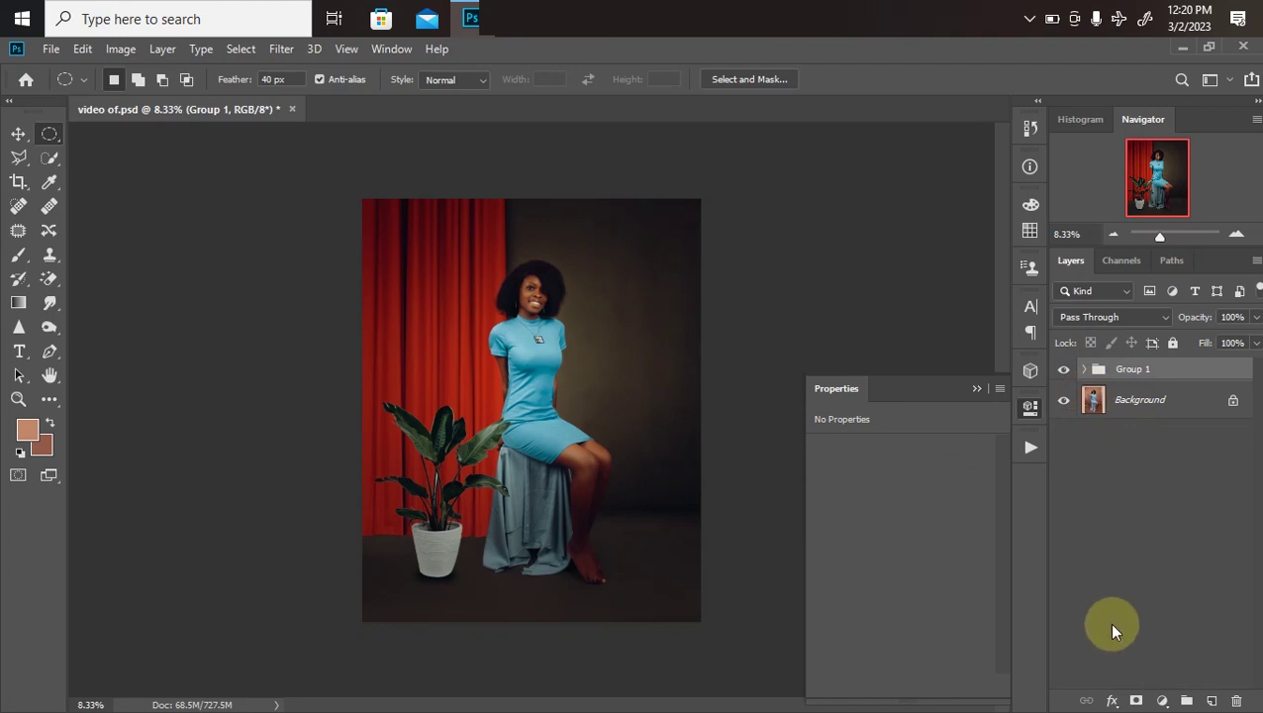
{"action": "left_click", "coordinate": [1083, 369]}
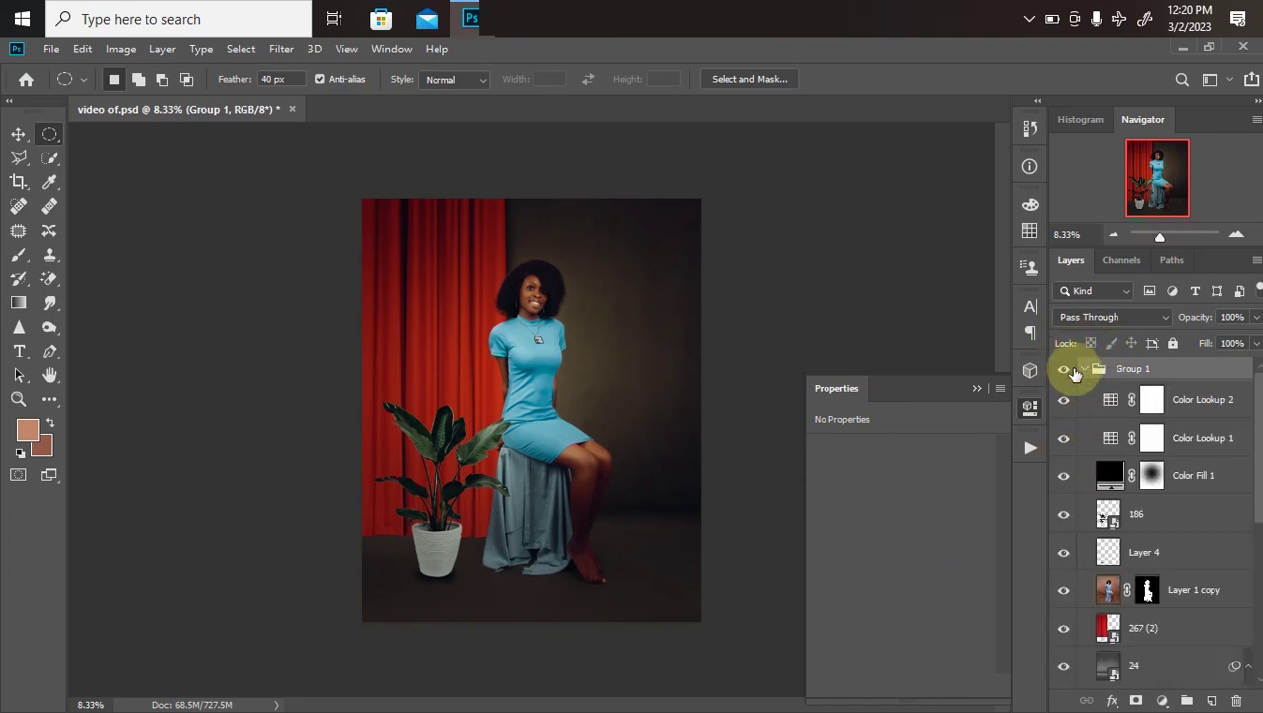
{"action": "left_click", "coordinate": [1064, 369]}
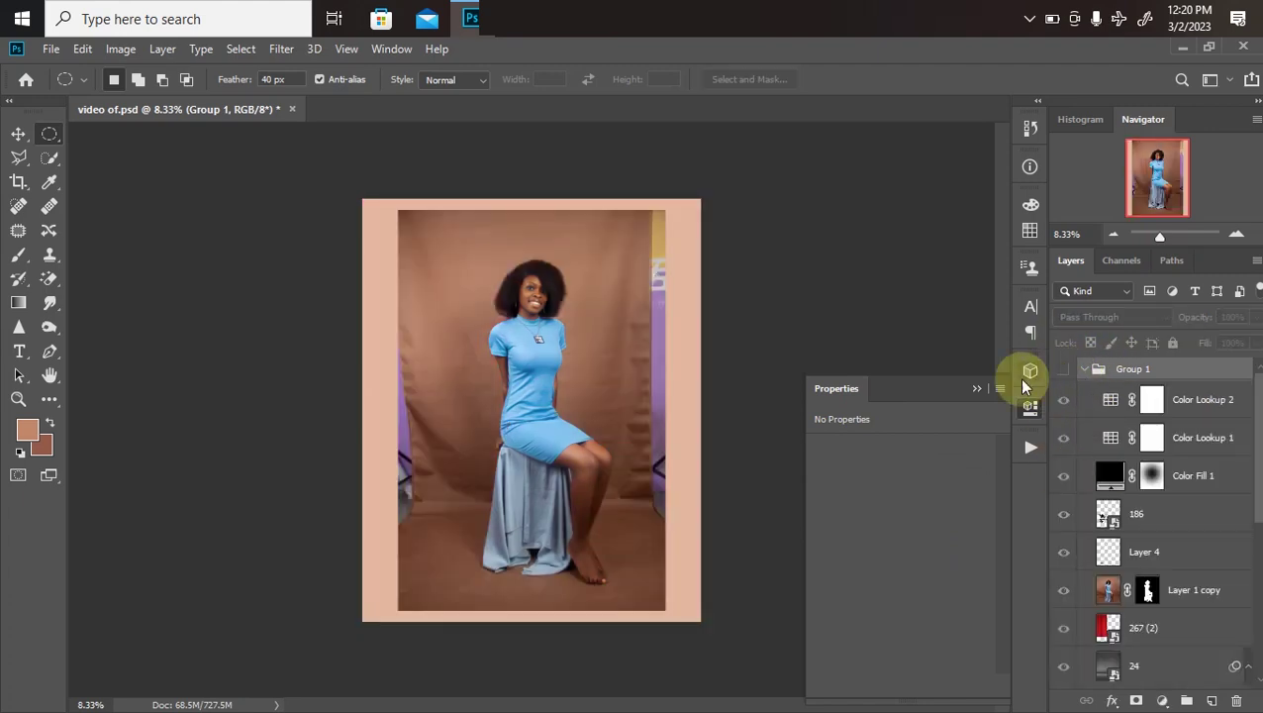
{"action": "left_click", "coordinate": [1064, 369]}
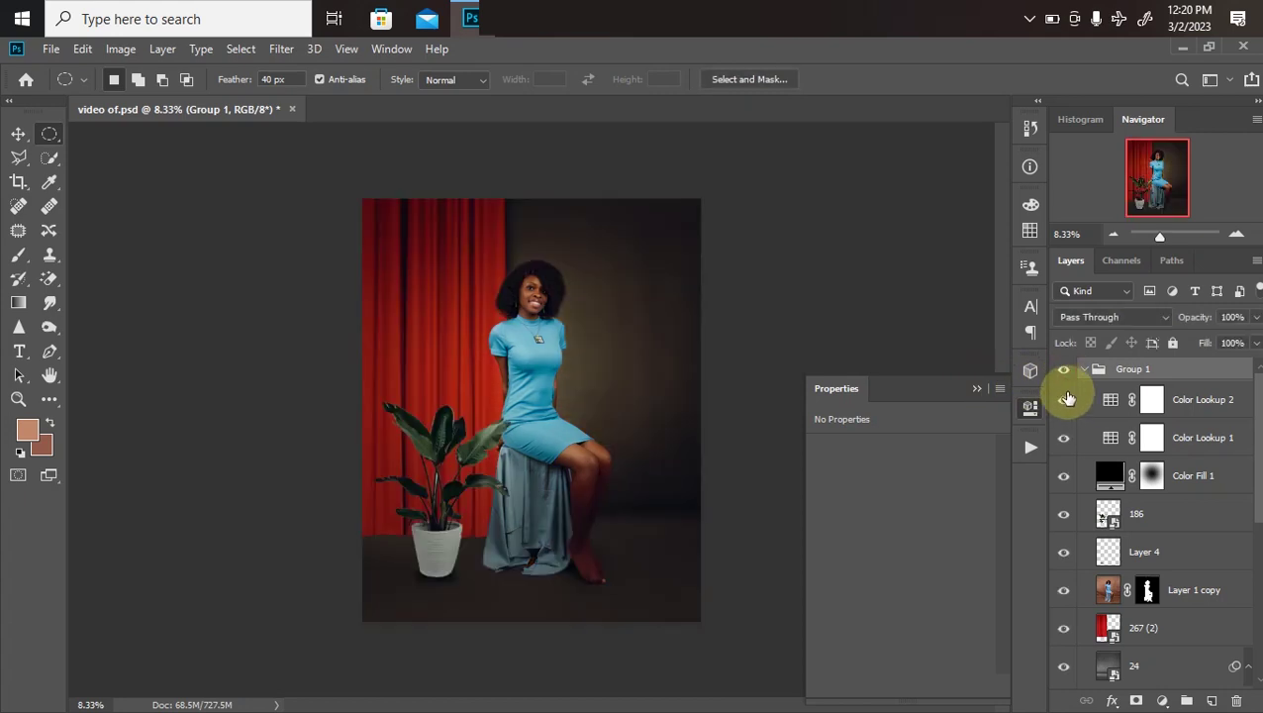